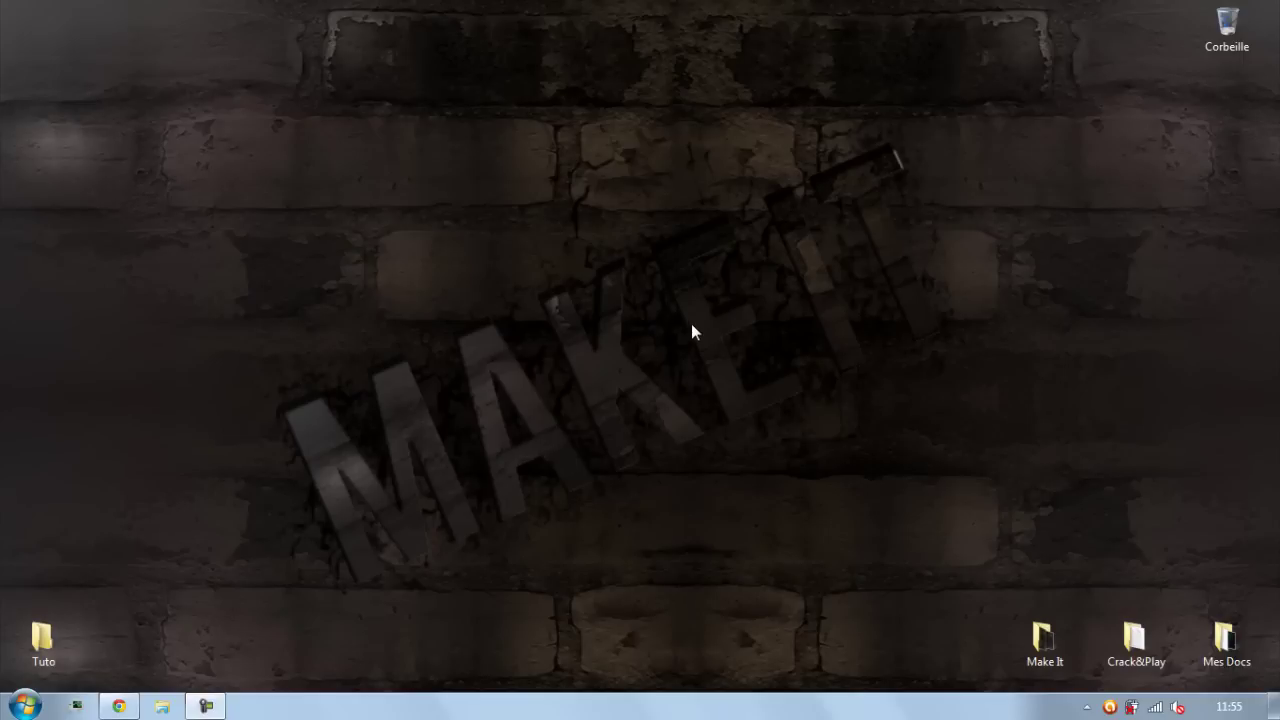
Review the avast! Free Antivirus and Malwarebytes' Anti-Malware download pages in Chrome, and minimize the browser.
{"action": "left_click", "coordinate": [119, 706]}
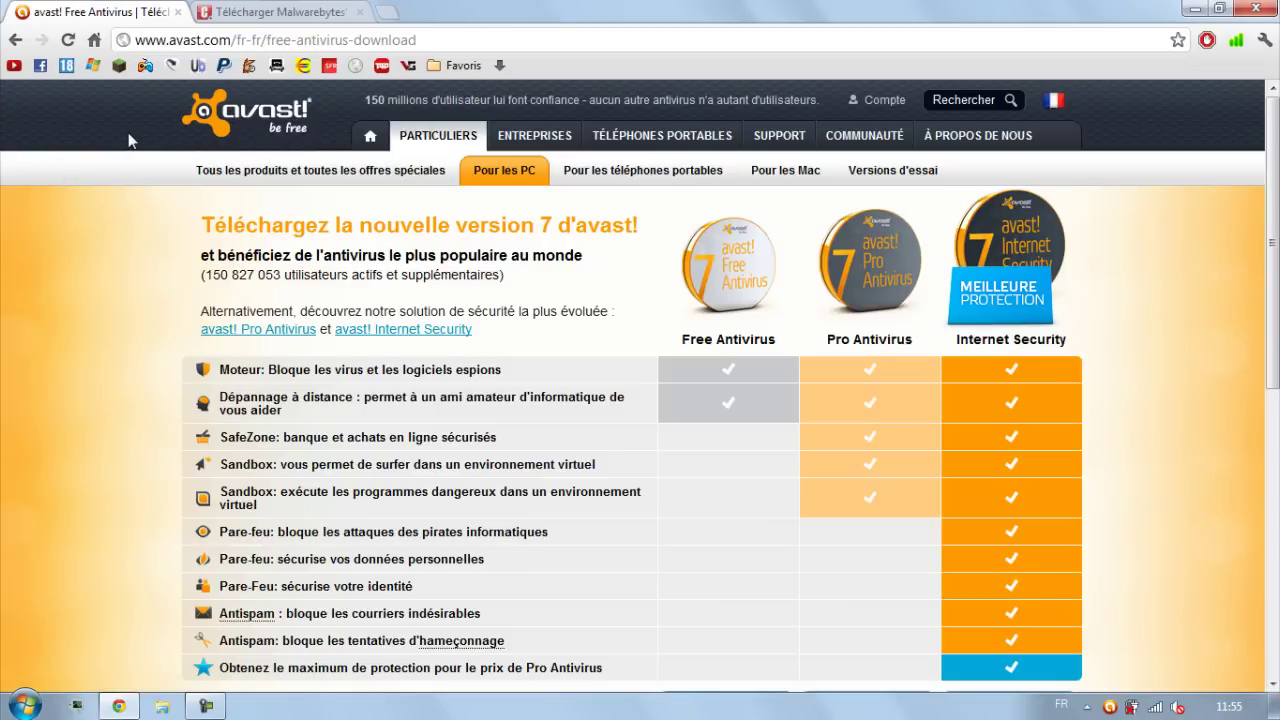
{"action": "scroll", "coordinate": [128, 136], "scroll_direction": "down", "scroll_amount": 2}
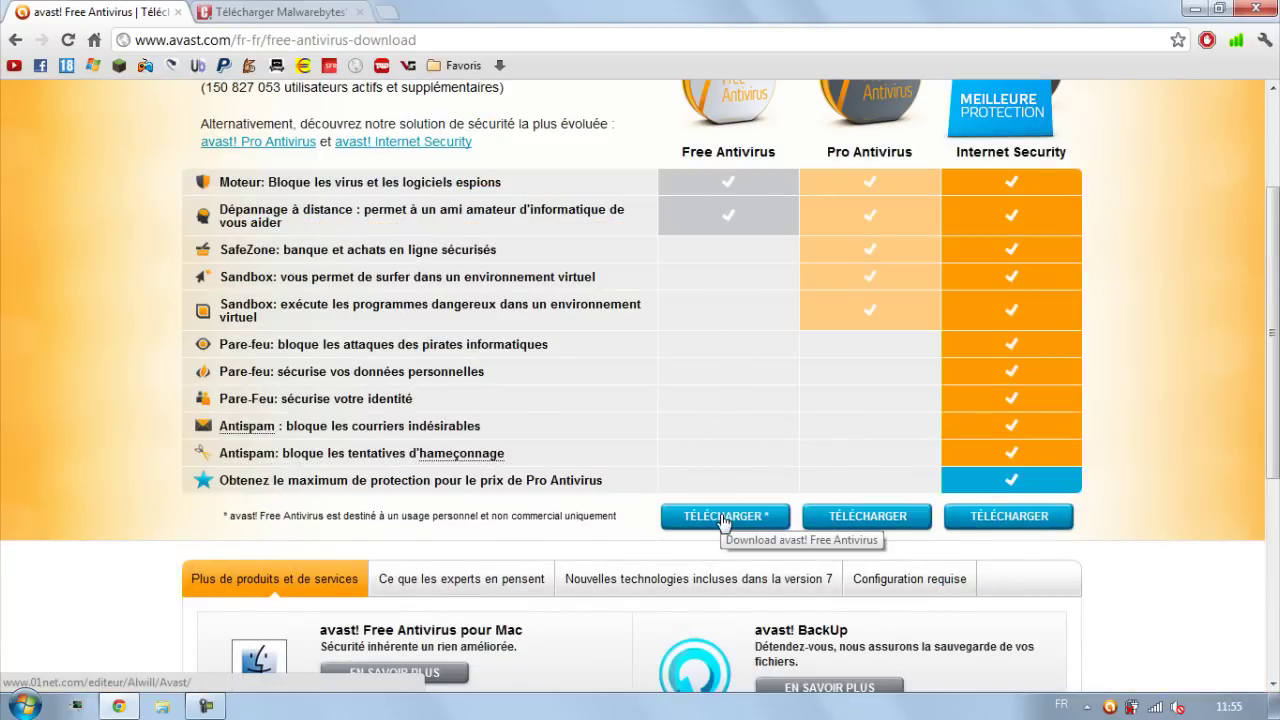
{"action": "scroll", "coordinate": [724, 520], "scroll_direction": "up", "scroll_amount": 2}
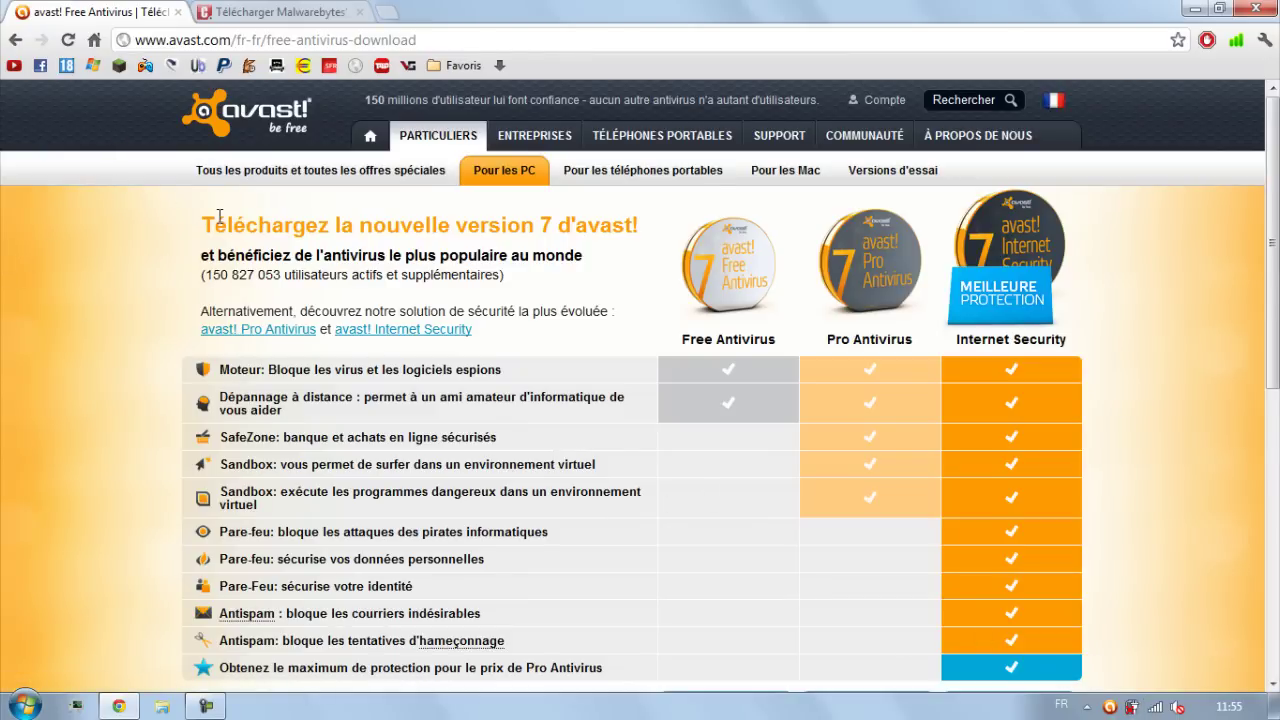
{"action": "left_click", "coordinate": [230, 12]}
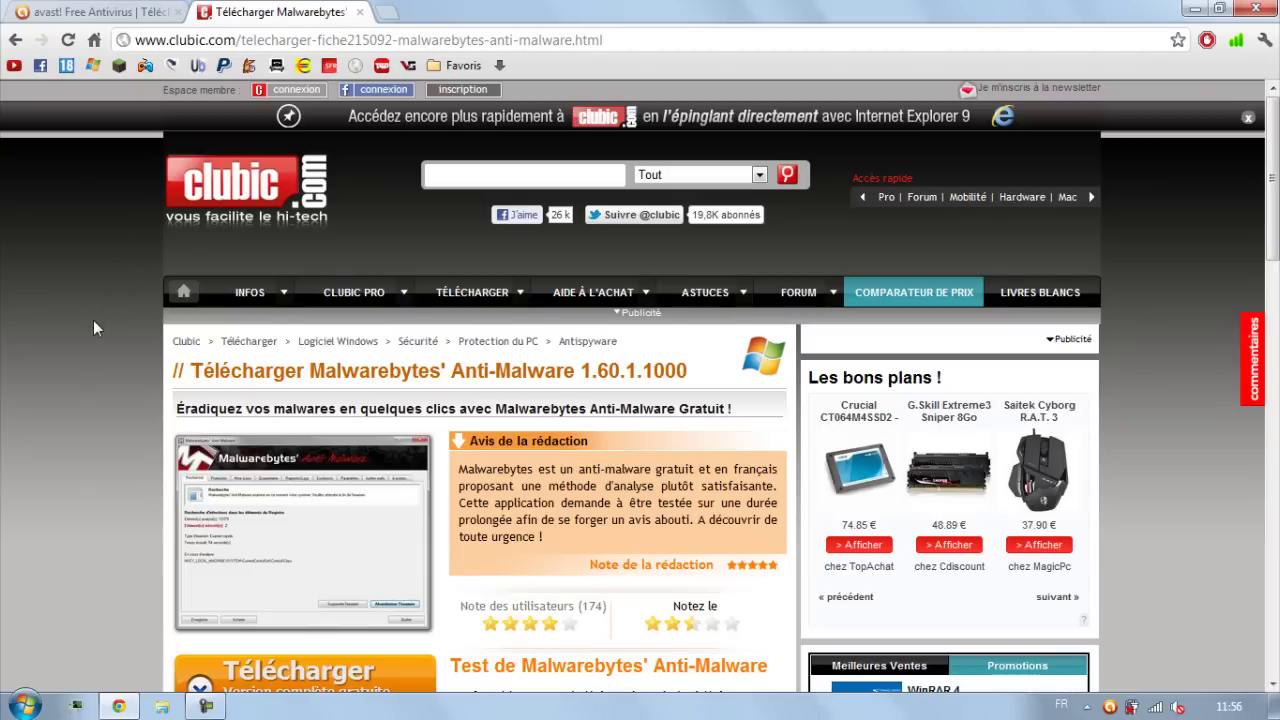
{"action": "scroll", "coordinate": [96, 325], "scroll_direction": "down", "scroll_amount": 2}
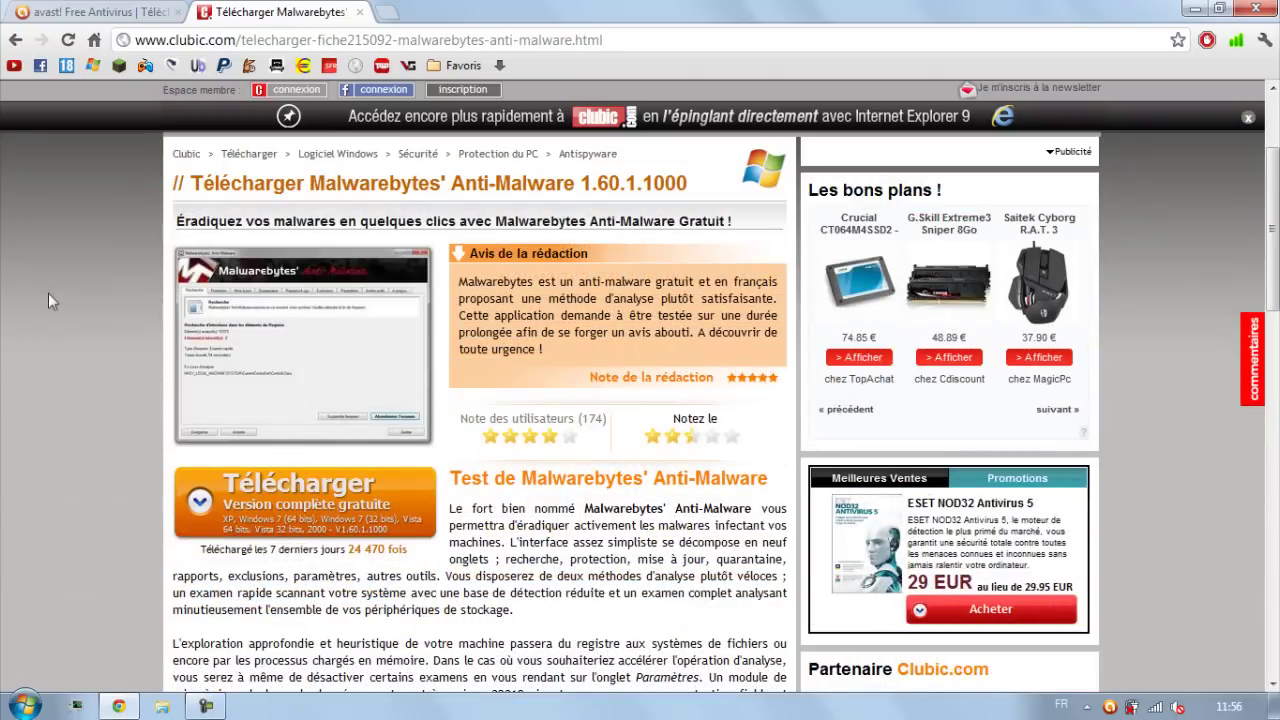
{"action": "left_click", "coordinate": [1195, 8]}
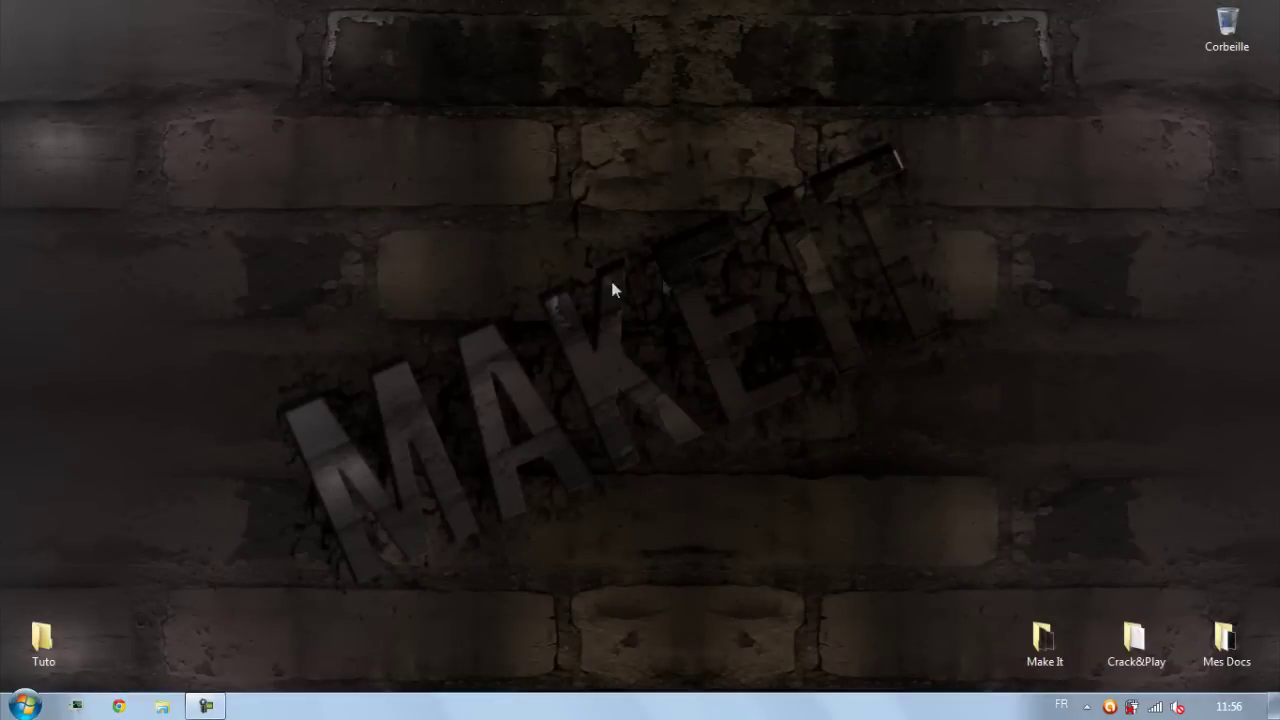
Open avast! Antivirus, examine the available scans and the details of Scan rapide, and close the program.
{"action": "left_click", "coordinate": [1111, 708]}
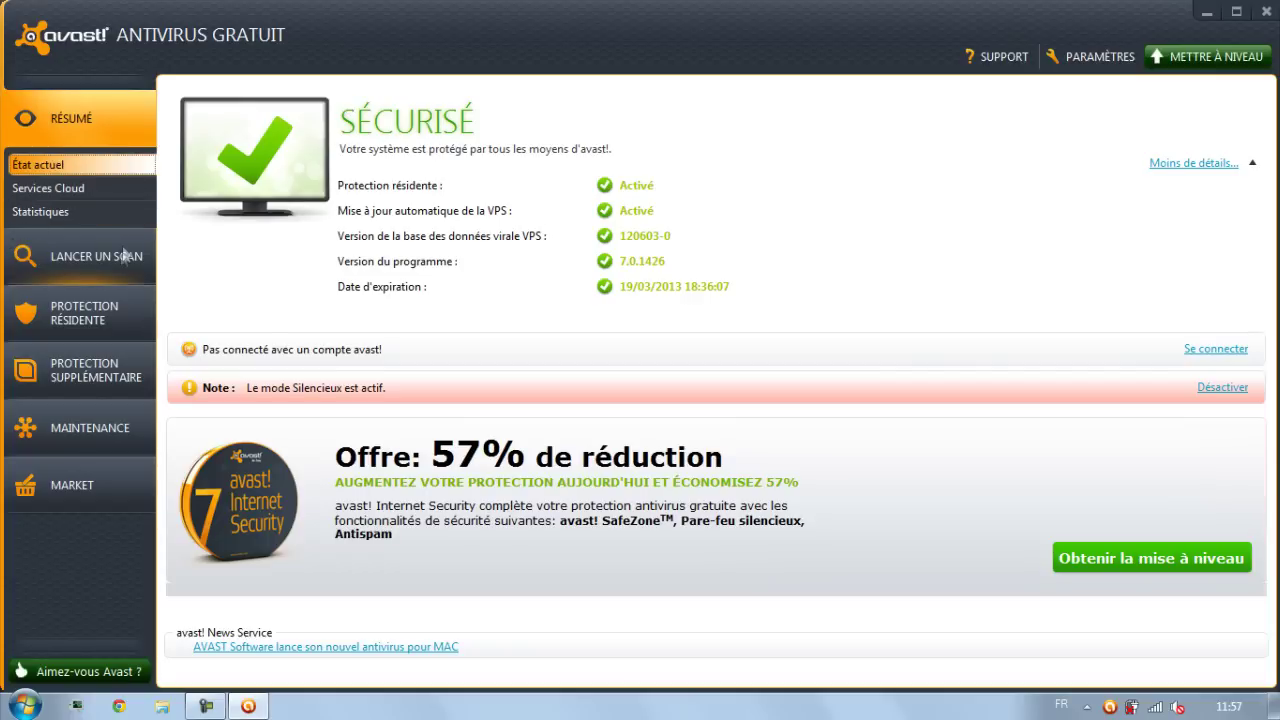
{"action": "left_click", "coordinate": [66, 258]}
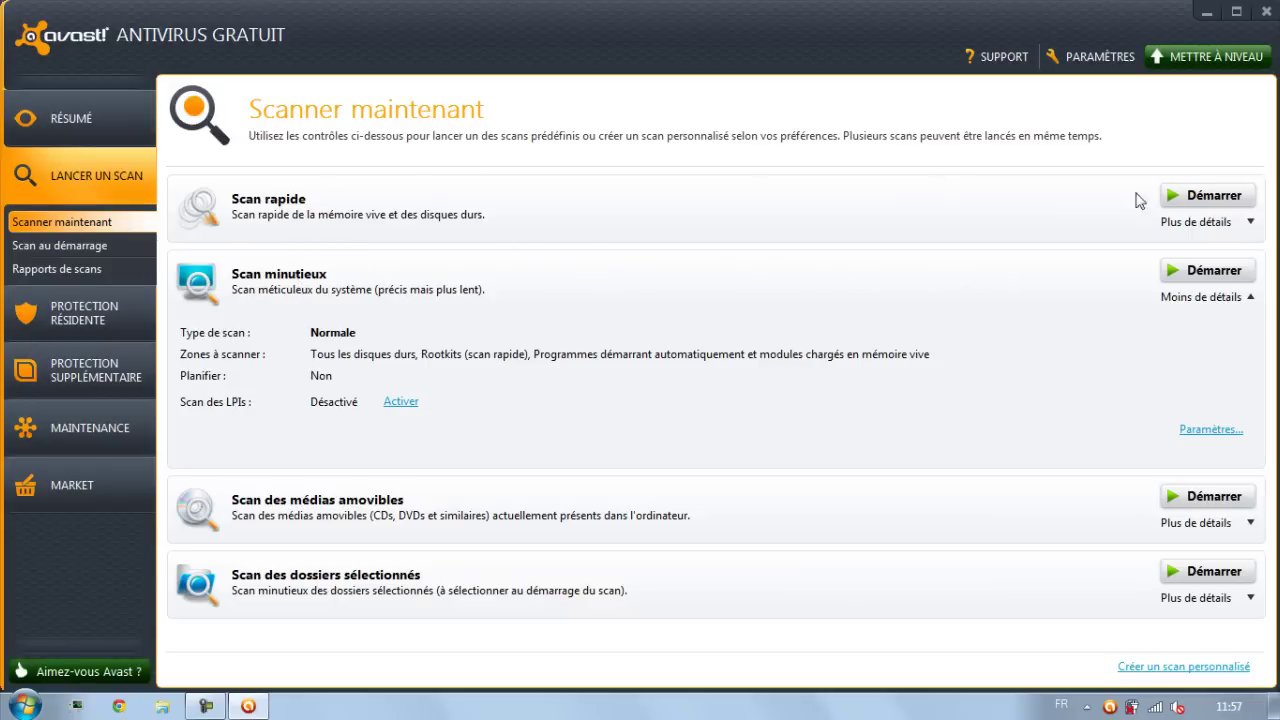
{"action": "left_click", "coordinate": [1200, 230]}
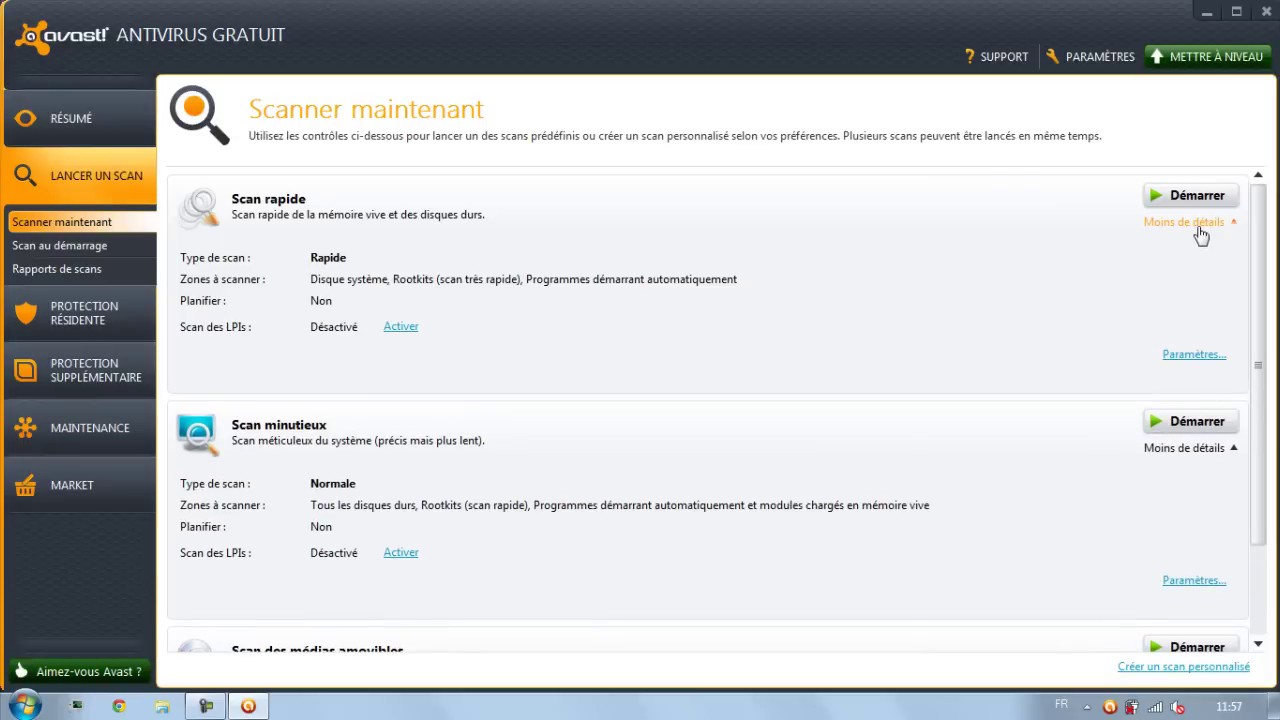
{"action": "left_click", "coordinate": [1198, 226]}
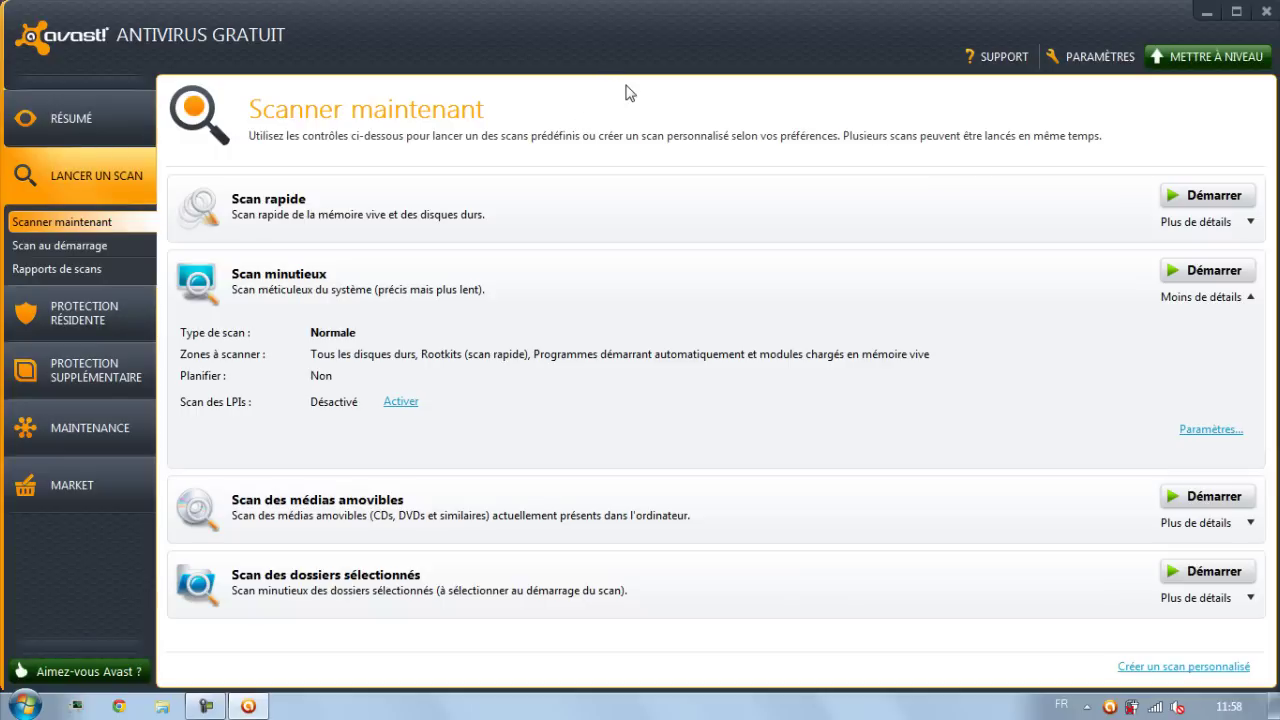
{"action": "left_click", "coordinate": [1268, 8]}
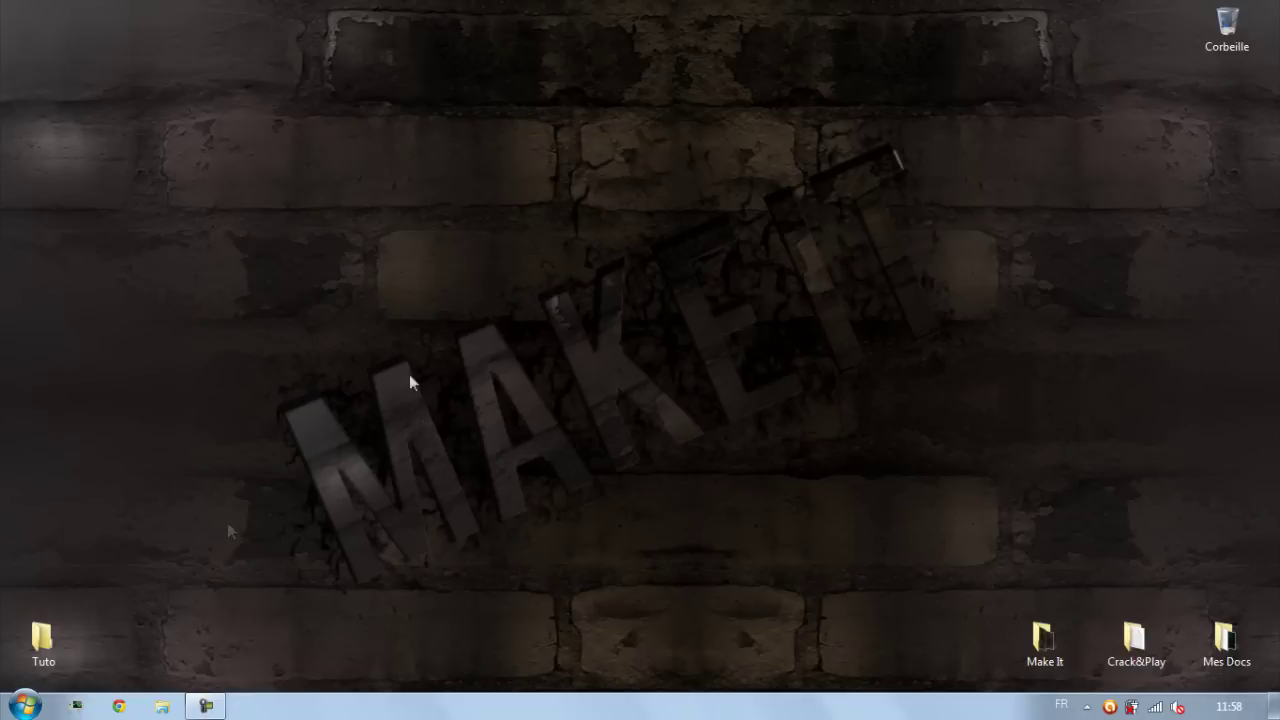
Find and launch Malwarebytes Anti-Malware, and accept the update of its database.
{"action": "left_click", "coordinate": [22, 708]}
{"action": "left_click", "coordinate": [61, 666]}
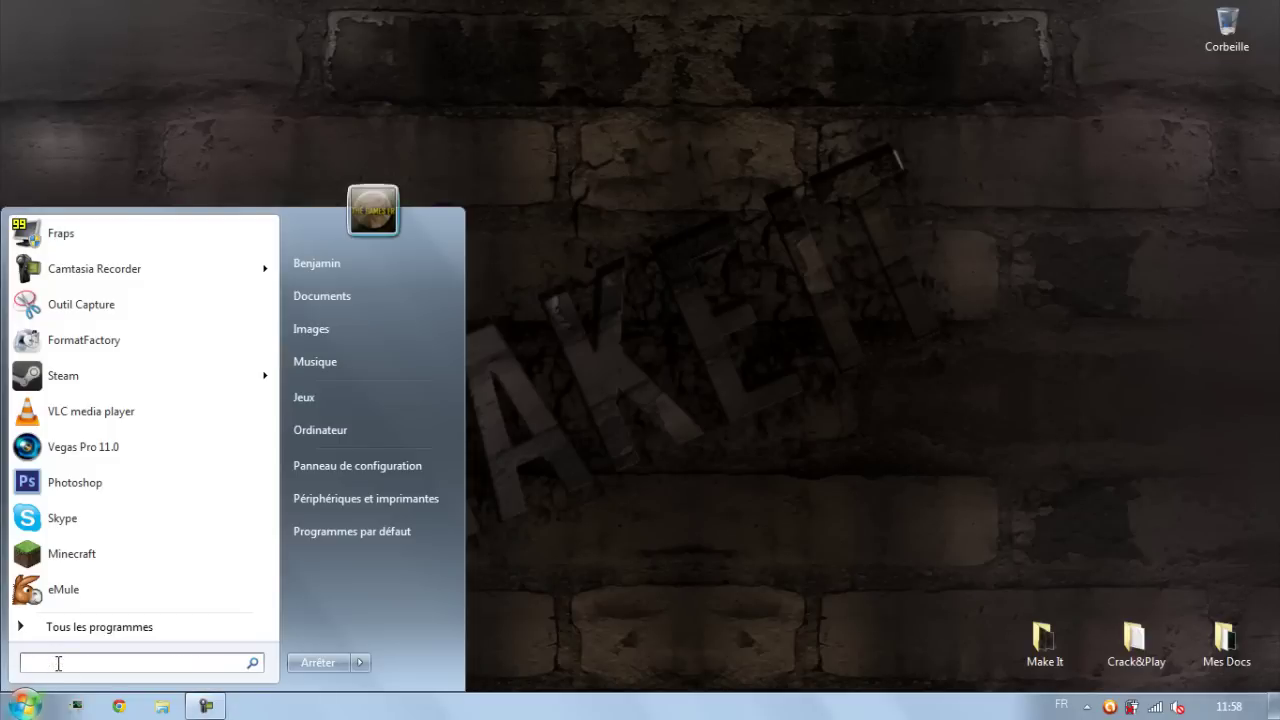
{"action": "type", "text": "mal"}
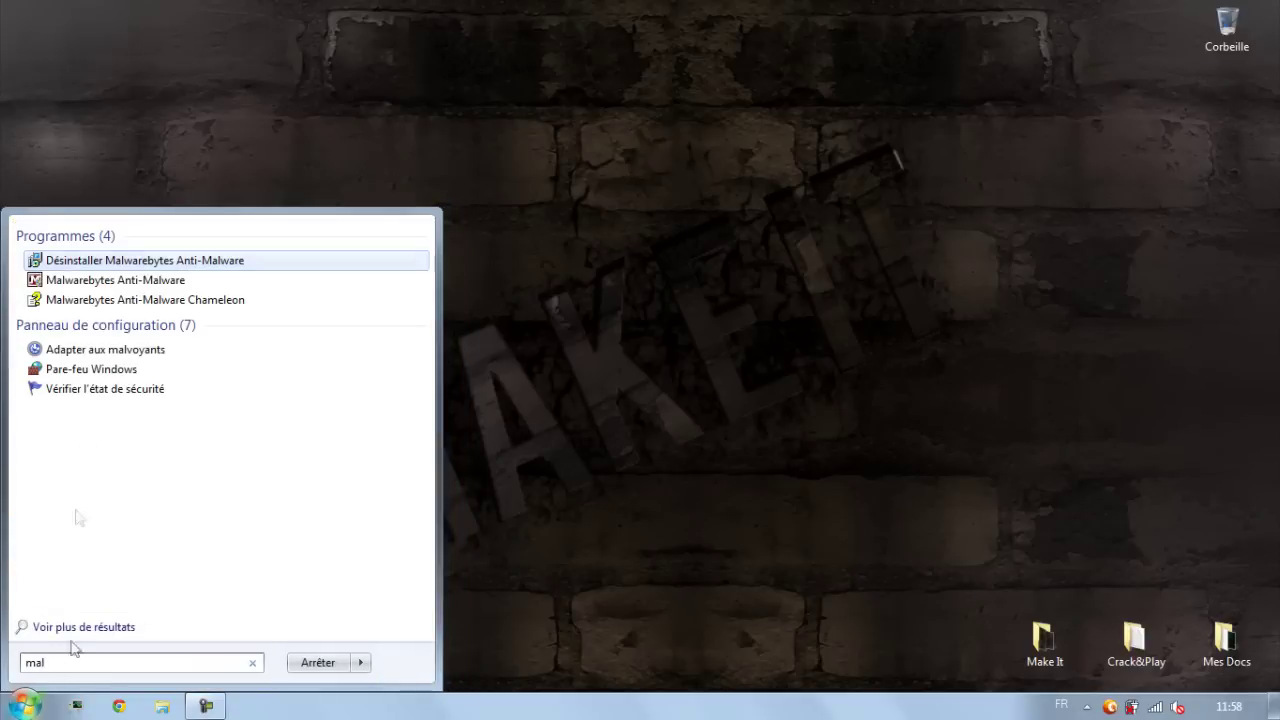
{"action": "left_click", "coordinate": [97, 288]}
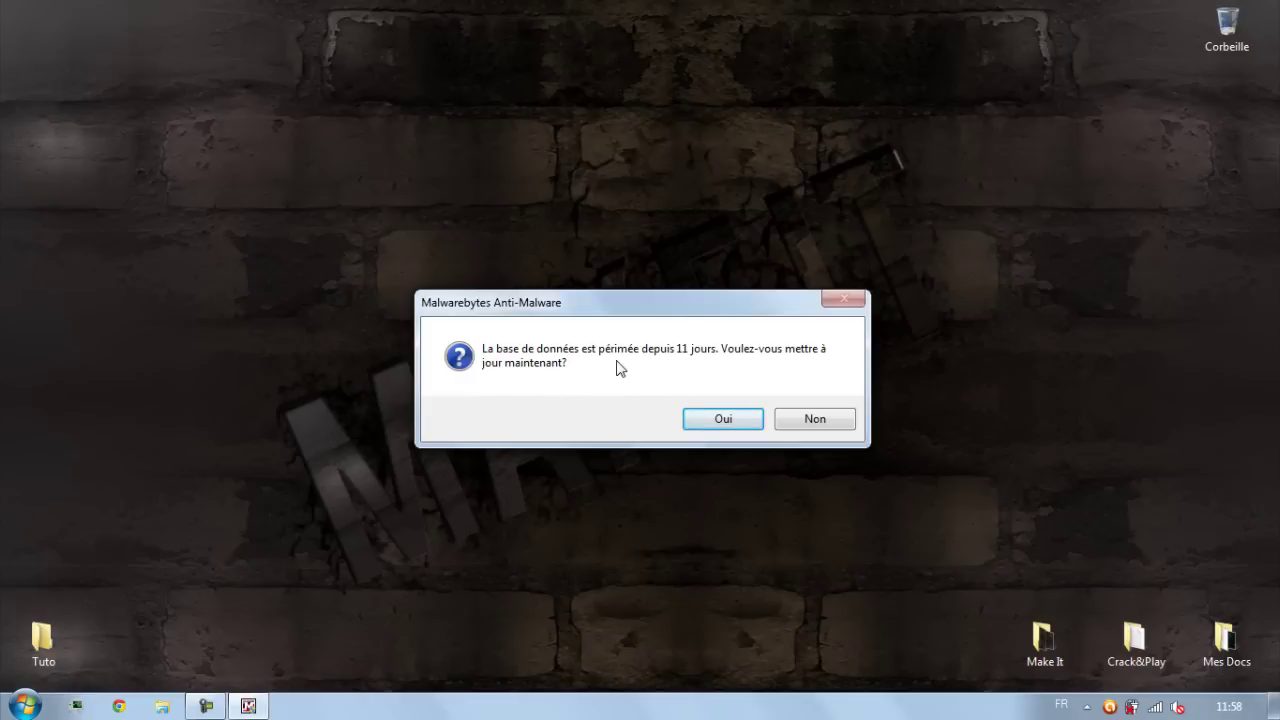
{"action": "left_click", "coordinate": [748, 426]}
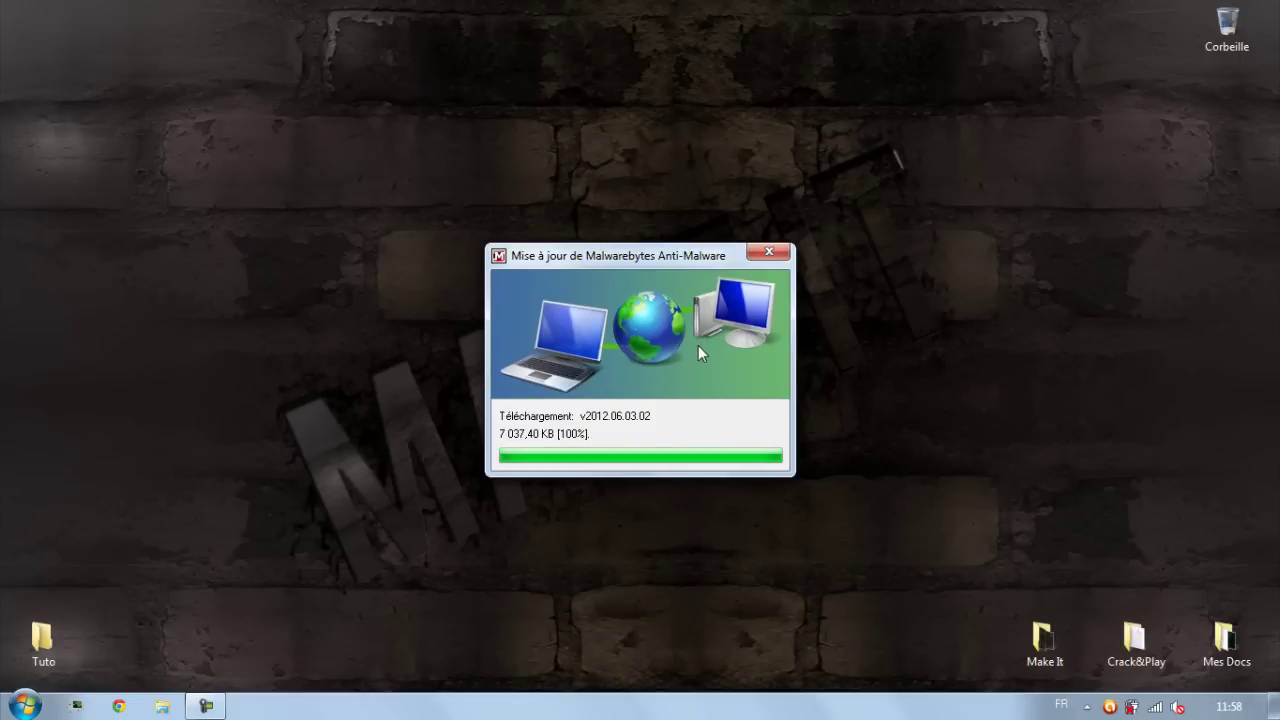
{"action": "left_click", "coordinate": [771, 421]}
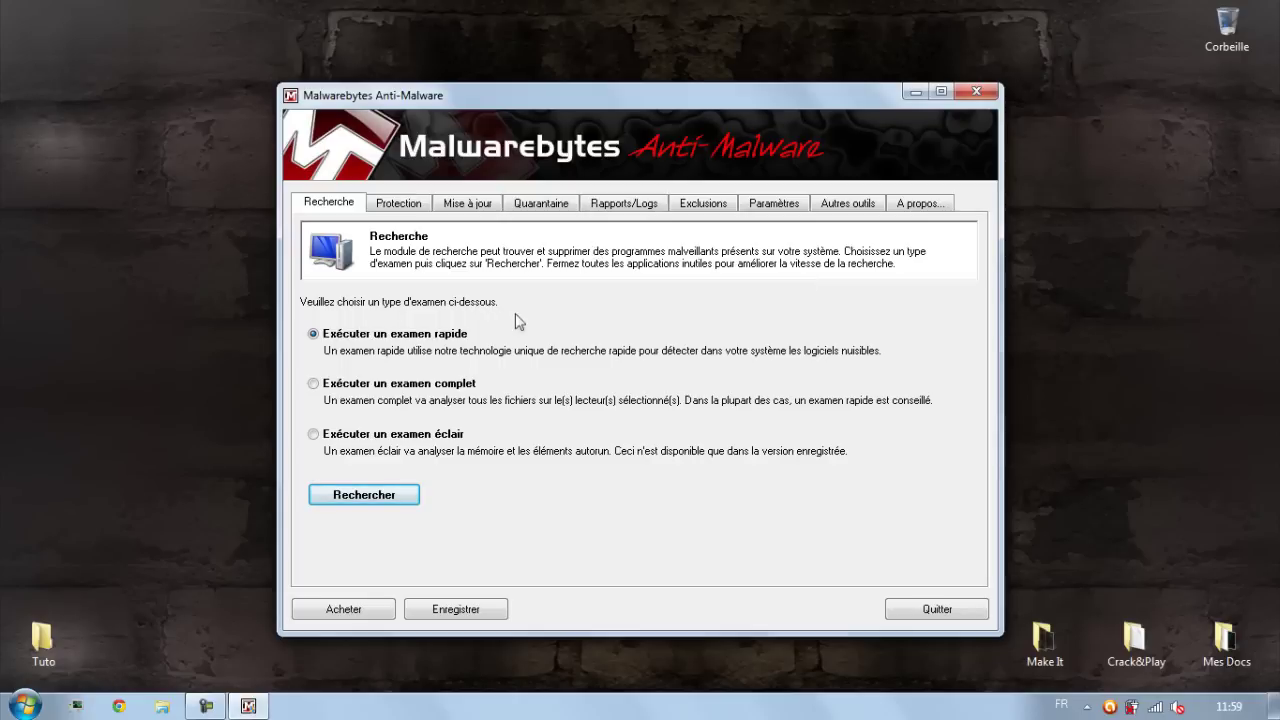
Look through the protection, update, quarantine, logs, exclusions and scan sections of Malwarebytes Anti-Malware, and close it.
{"action": "left_click", "coordinate": [412, 207]}
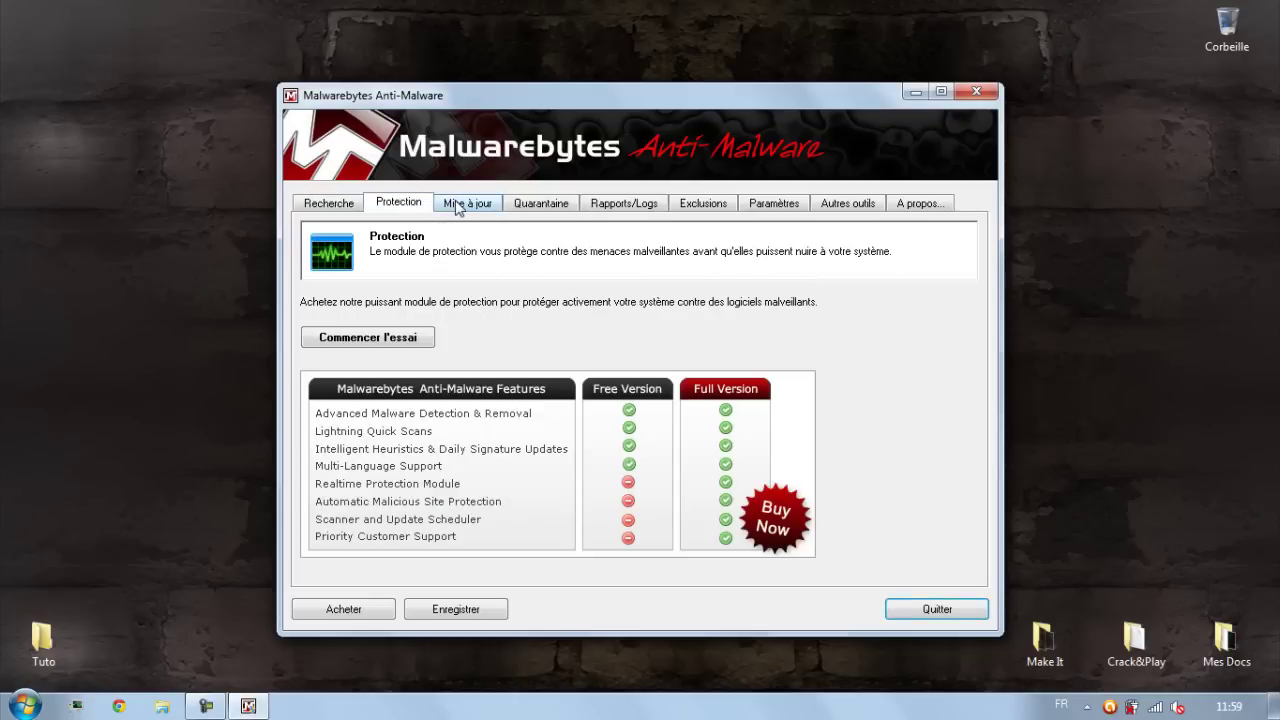
{"action": "left_click", "coordinate": [452, 212]}
{"action": "left_click", "coordinate": [546, 204]}
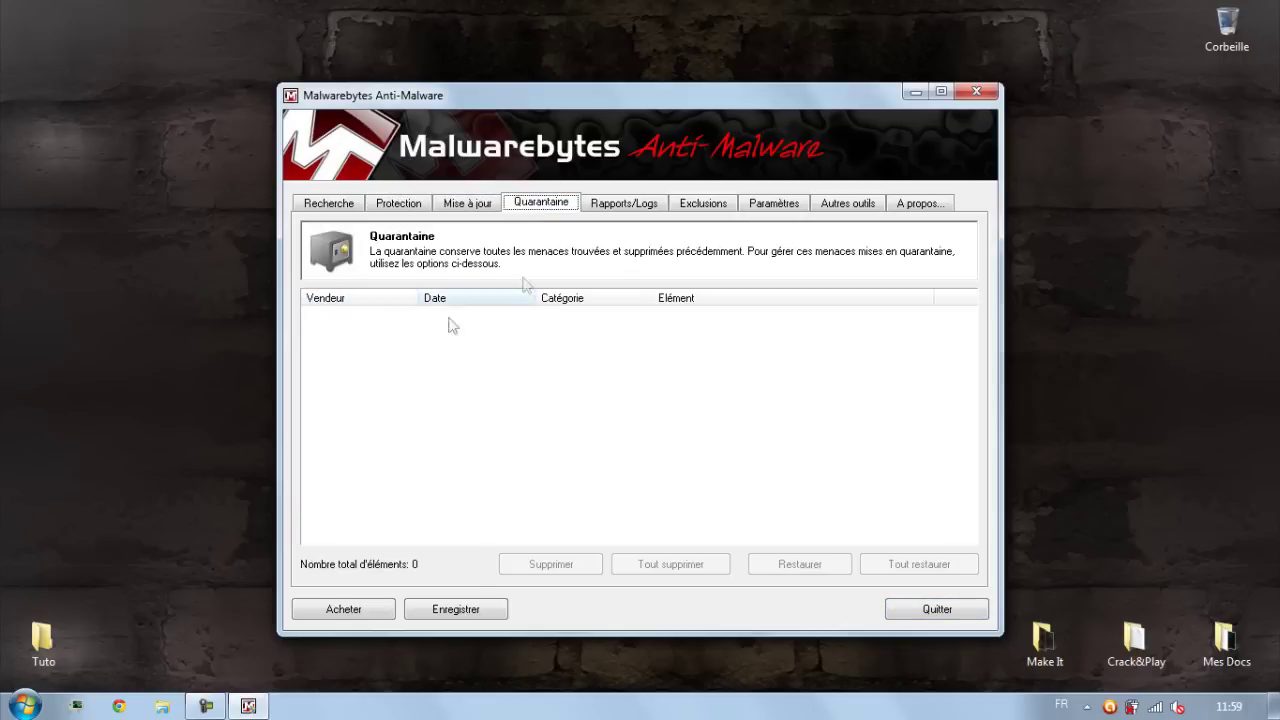
{"action": "left_click", "coordinate": [617, 210]}
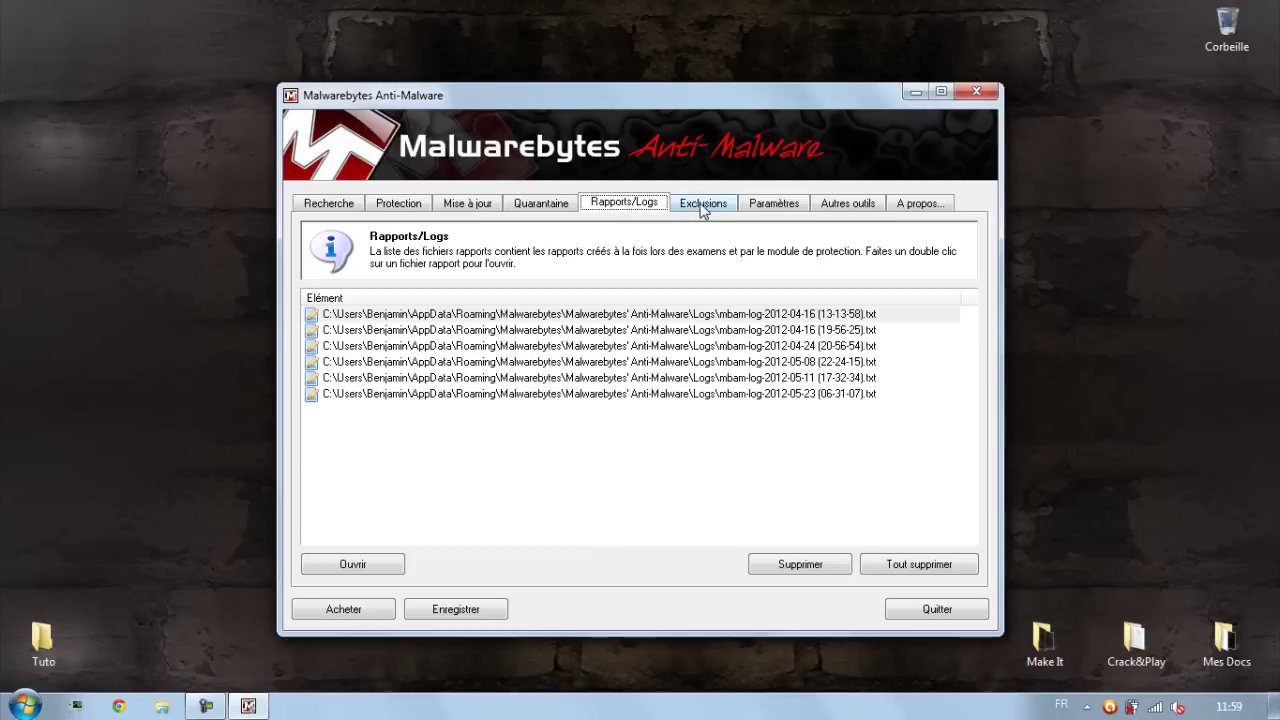
{"action": "left_click", "coordinate": [706, 207]}
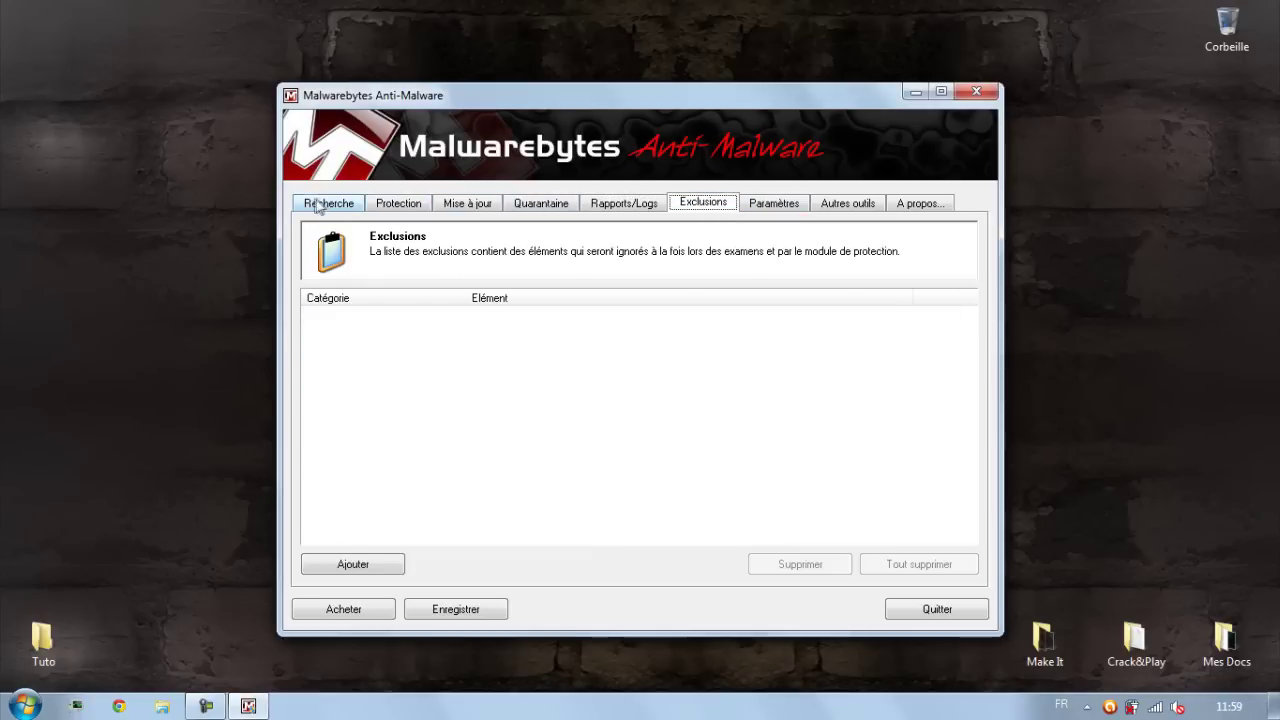
{"action": "left_click", "coordinate": [348, 204]}
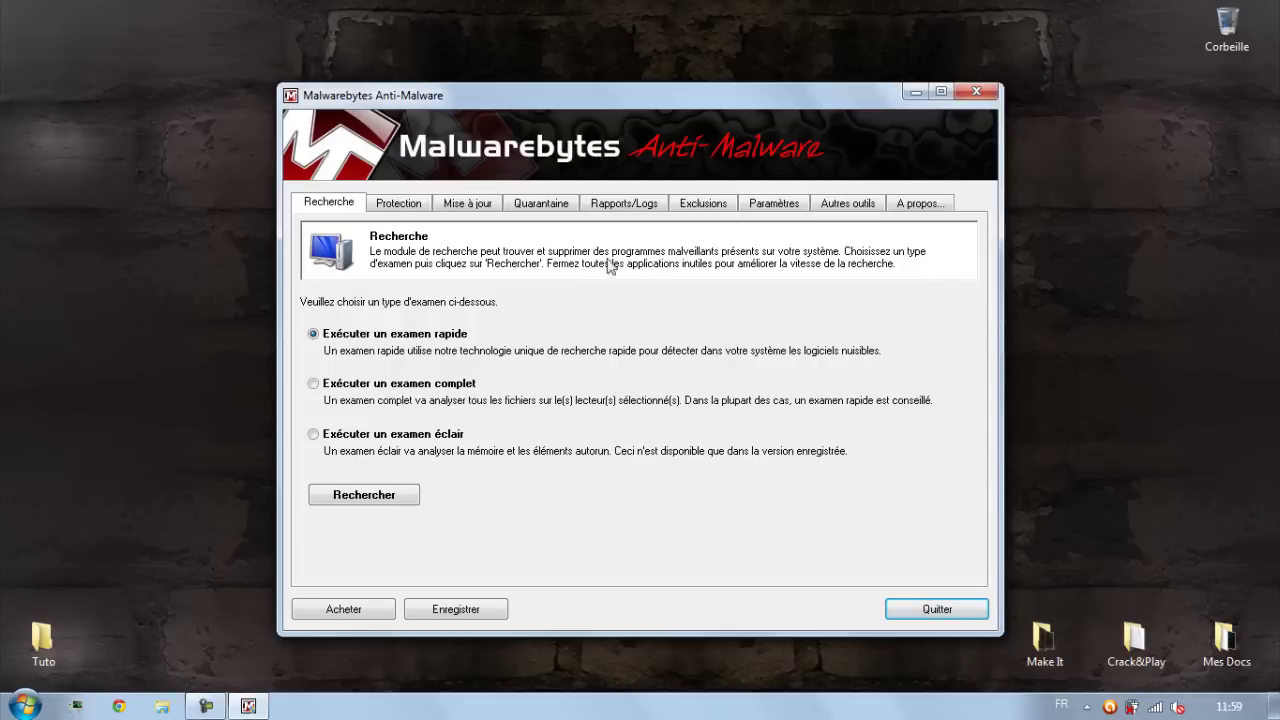
{"action": "left_click", "coordinate": [976, 91]}
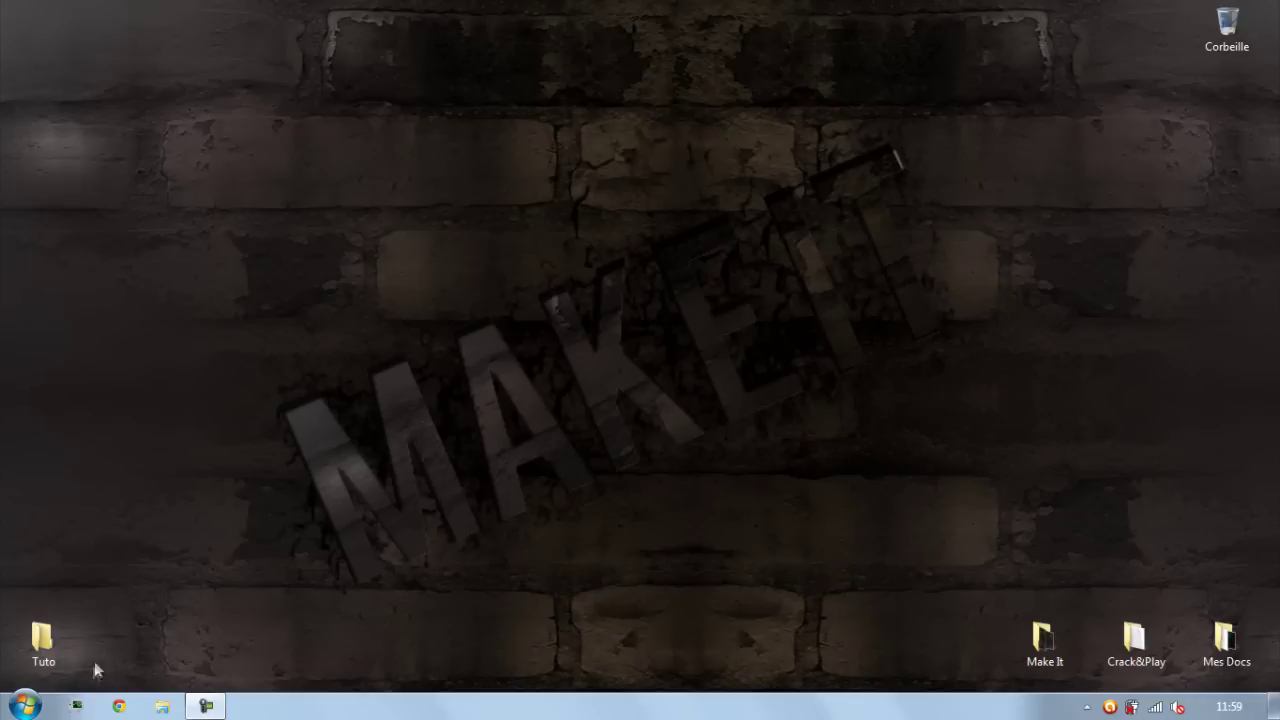
{"action": "left_click", "coordinate": [24, 705]}
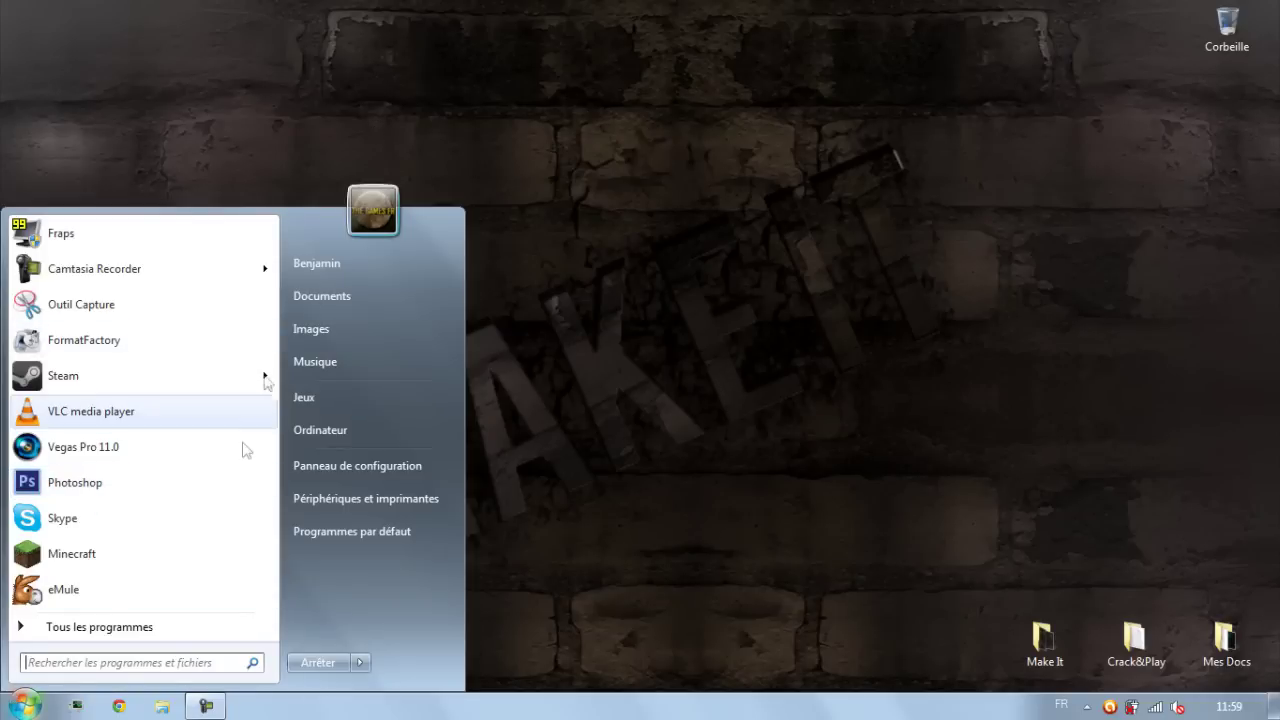
{"action": "left_click", "coordinate": [195, 657]}
{"action": "type", "text": "defra"}
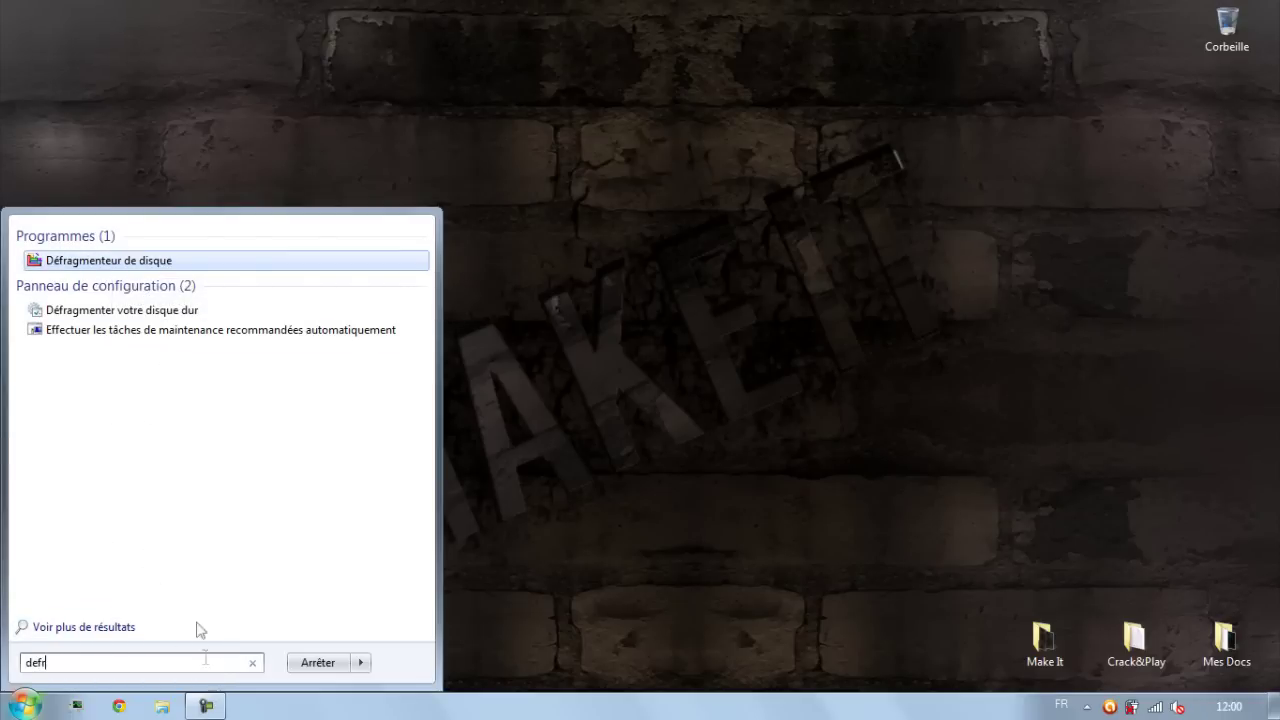
{"action": "key", "text": "Escape"}
Launch Défragmenteur de disque from Outils système, inside the Accessoires program folder.
{"action": "left_click", "coordinate": [108, 628]}
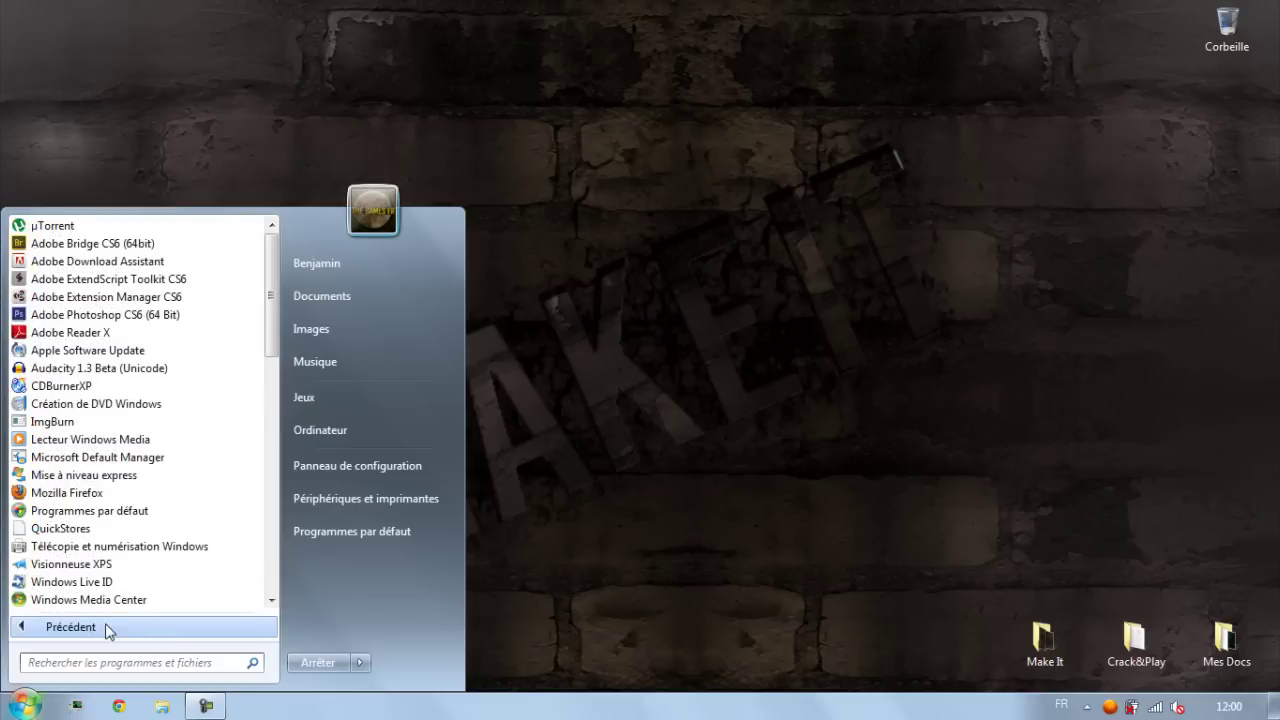
{"action": "scroll", "coordinate": [117, 485], "scroll_direction": "down", "scroll_amount": 4}
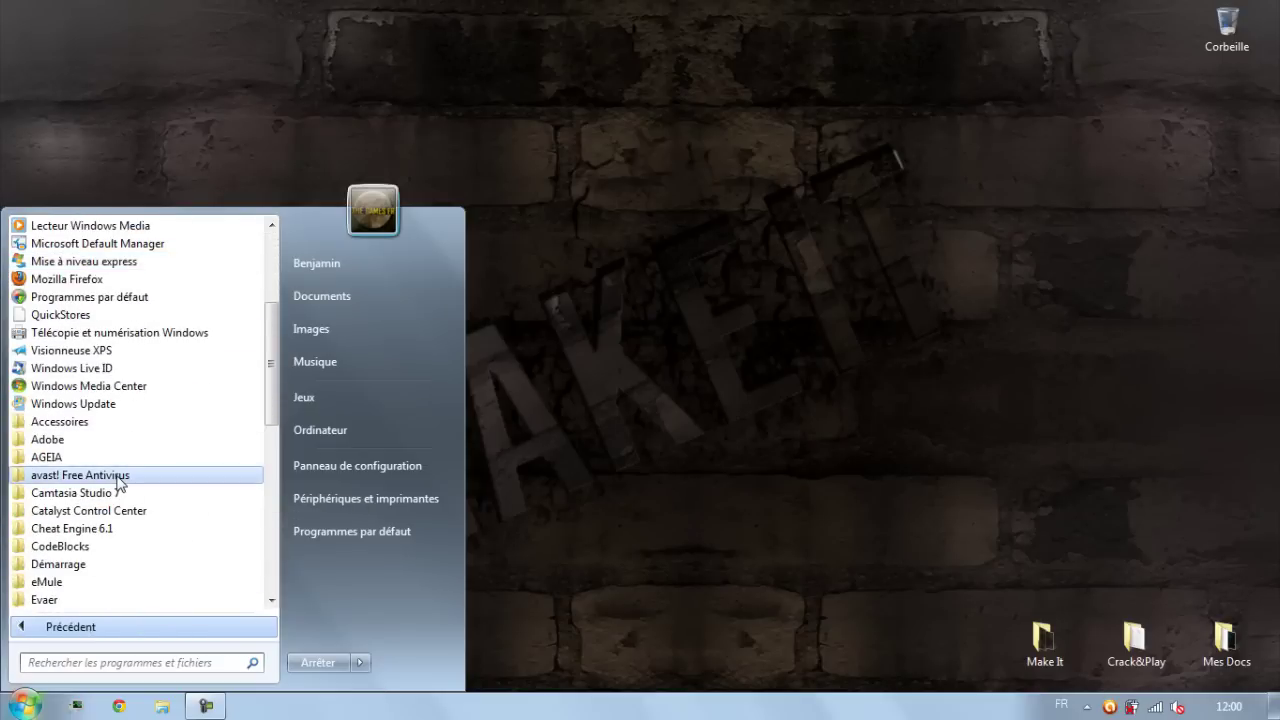
{"action": "scroll", "coordinate": [115, 485], "scroll_direction": "down", "scroll_amount": 1}
{"action": "left_click", "coordinate": [85, 368]}
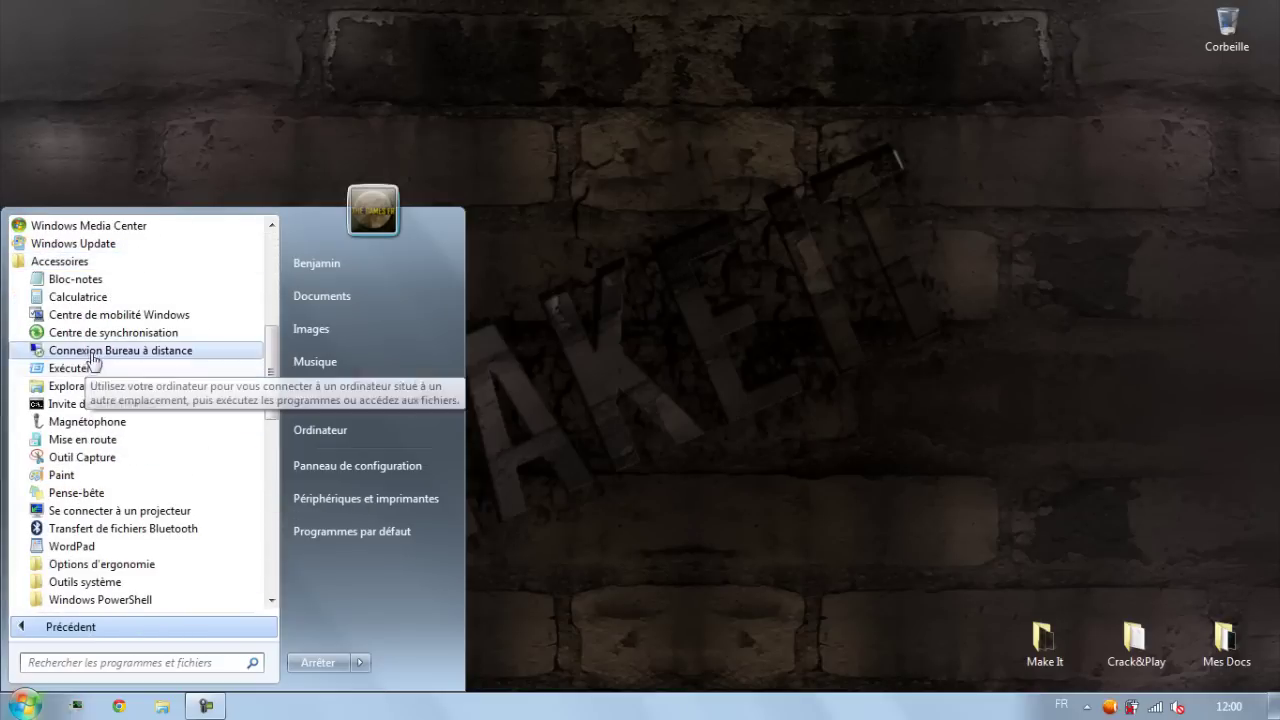
{"action": "scroll", "coordinate": [108, 288], "scroll_direction": "down", "scroll_amount": 2}
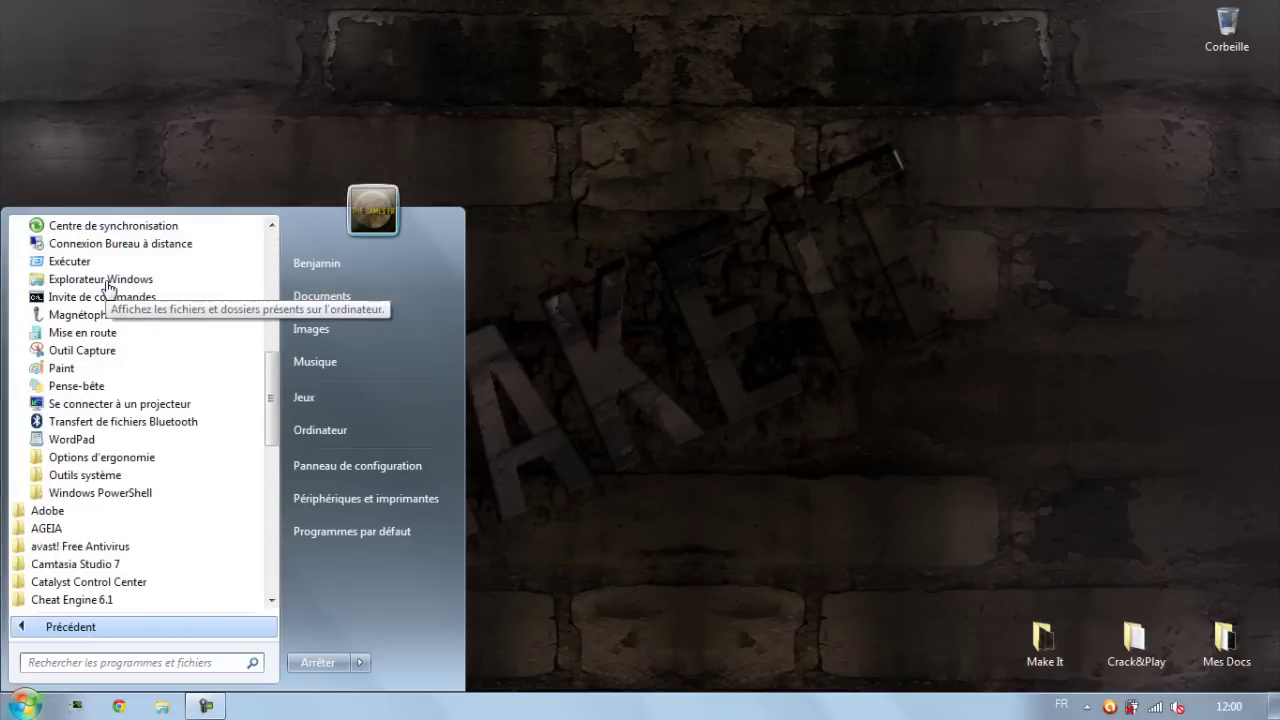
{"action": "left_click", "coordinate": [75, 477]}
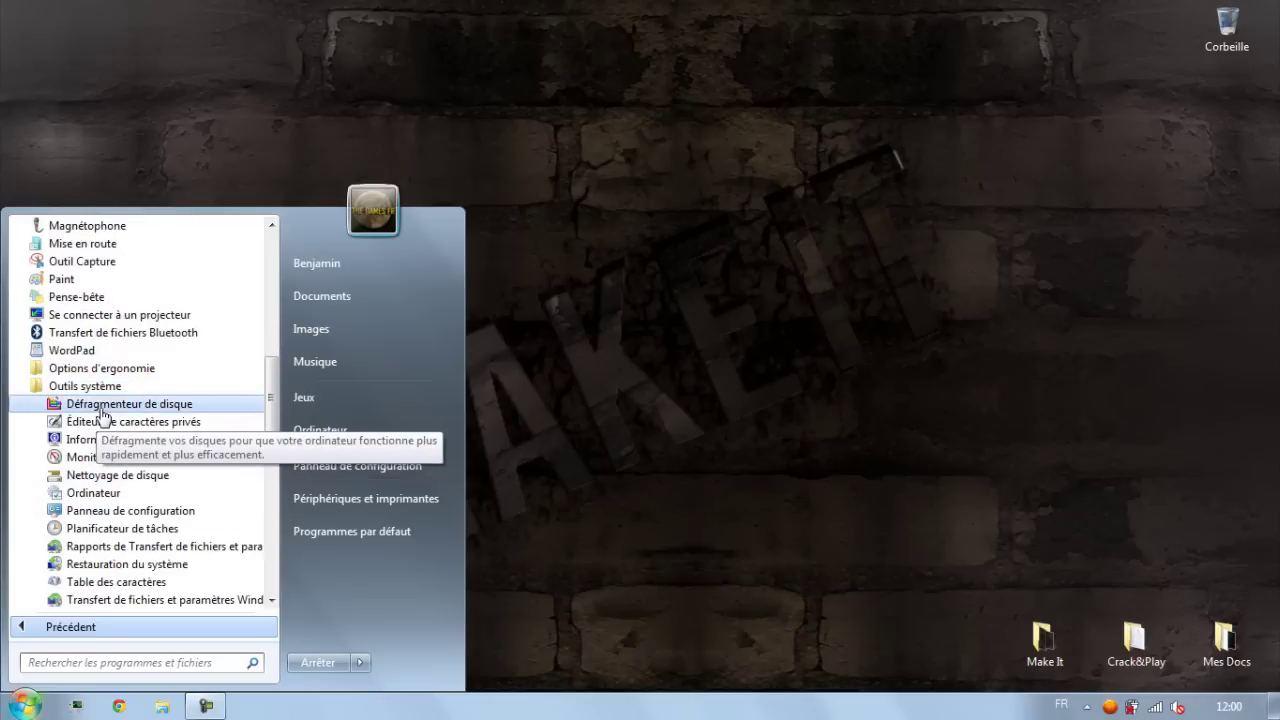
{"action": "left_click", "coordinate": [103, 404]}
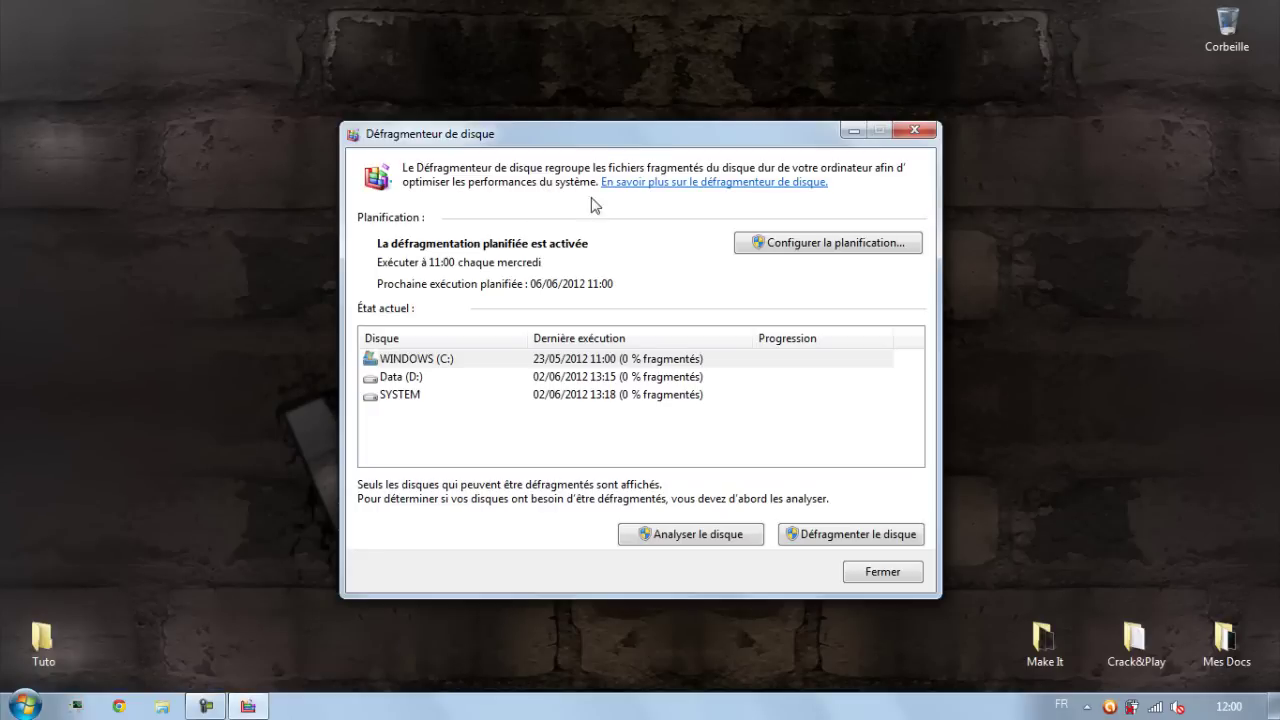
Review the defragmentation schedule and status of the SYSTEM, Data (D:) and WINDOWS (C:) disks, and close the defragmenter.
{"action": "left_click_drag", "start_coordinate": [663, 145], "coordinate": [699, 121]}
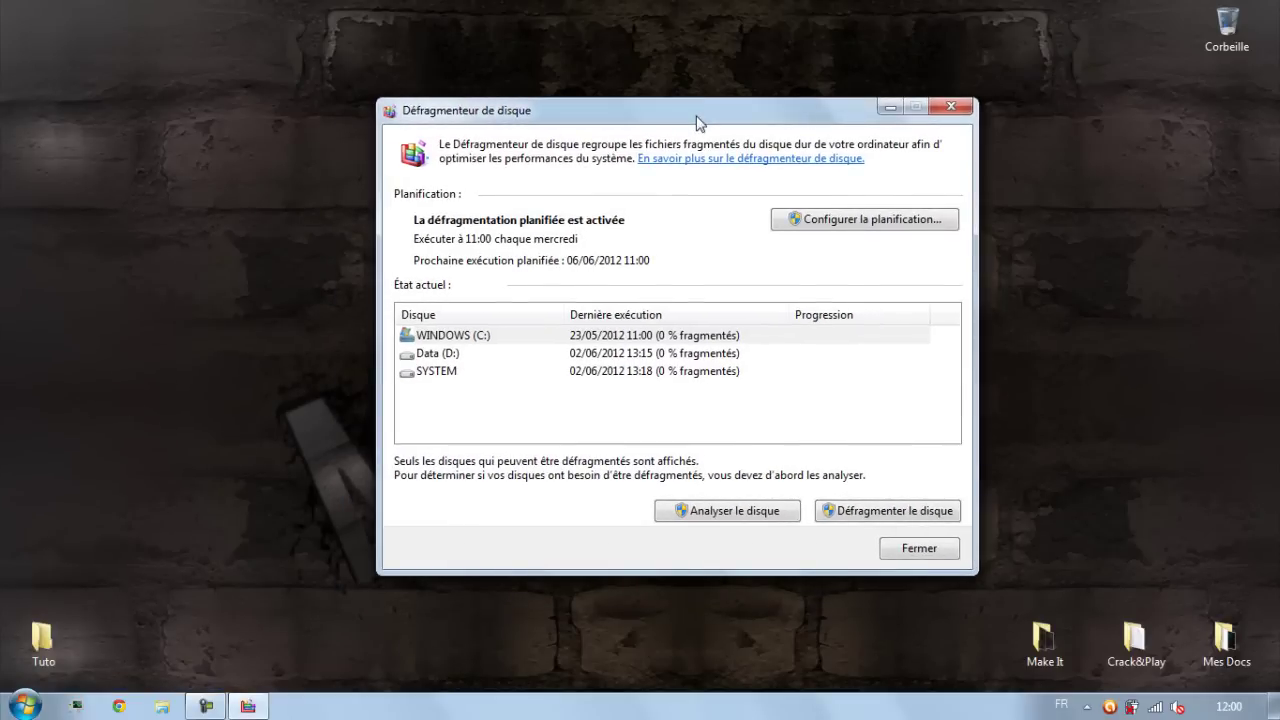
{"action": "left_click", "coordinate": [432, 372]}
{"action": "left_click", "coordinate": [440, 354]}
{"action": "left_click", "coordinate": [445, 338]}
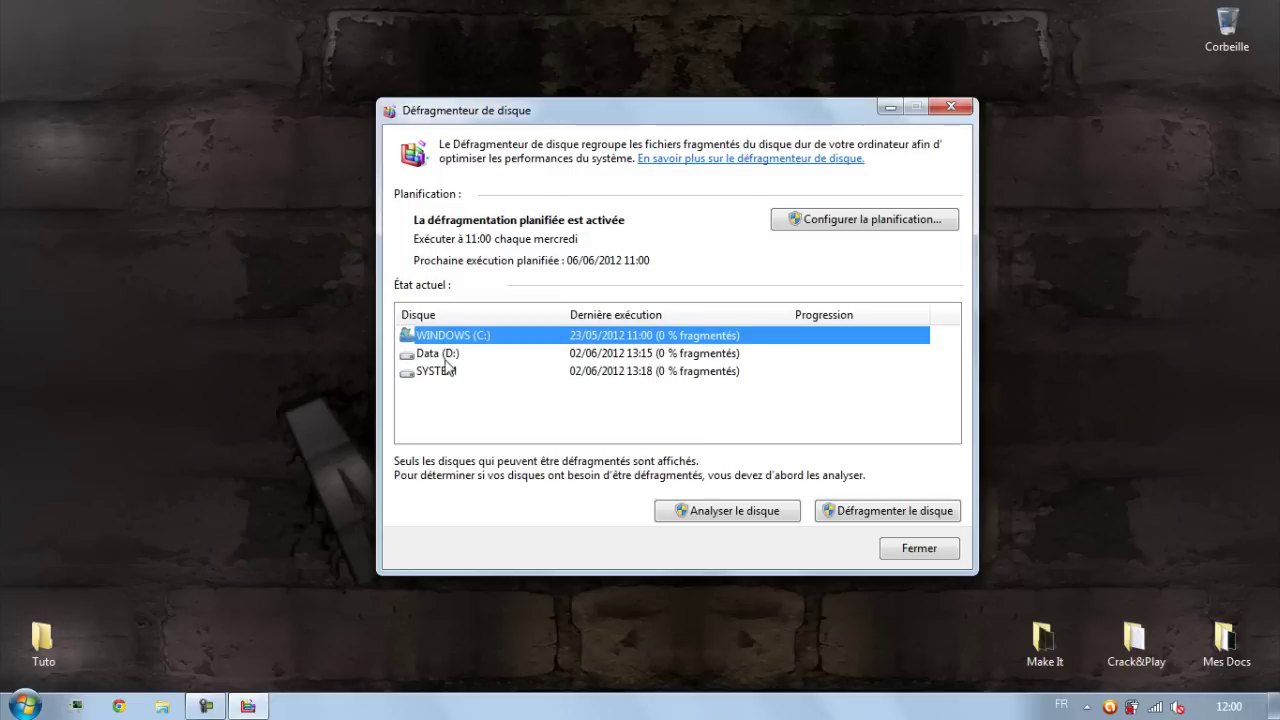
{"action": "left_click", "coordinate": [451, 424]}
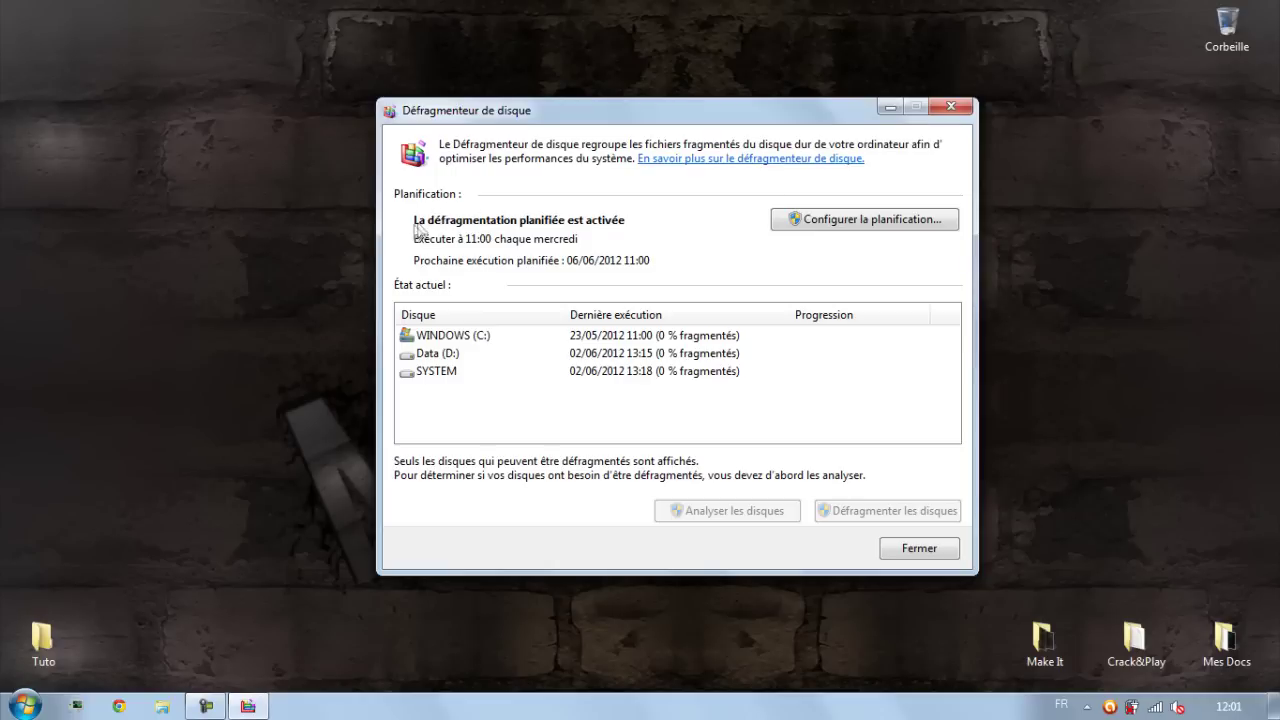
{"action": "left_click", "coordinate": [953, 106]}
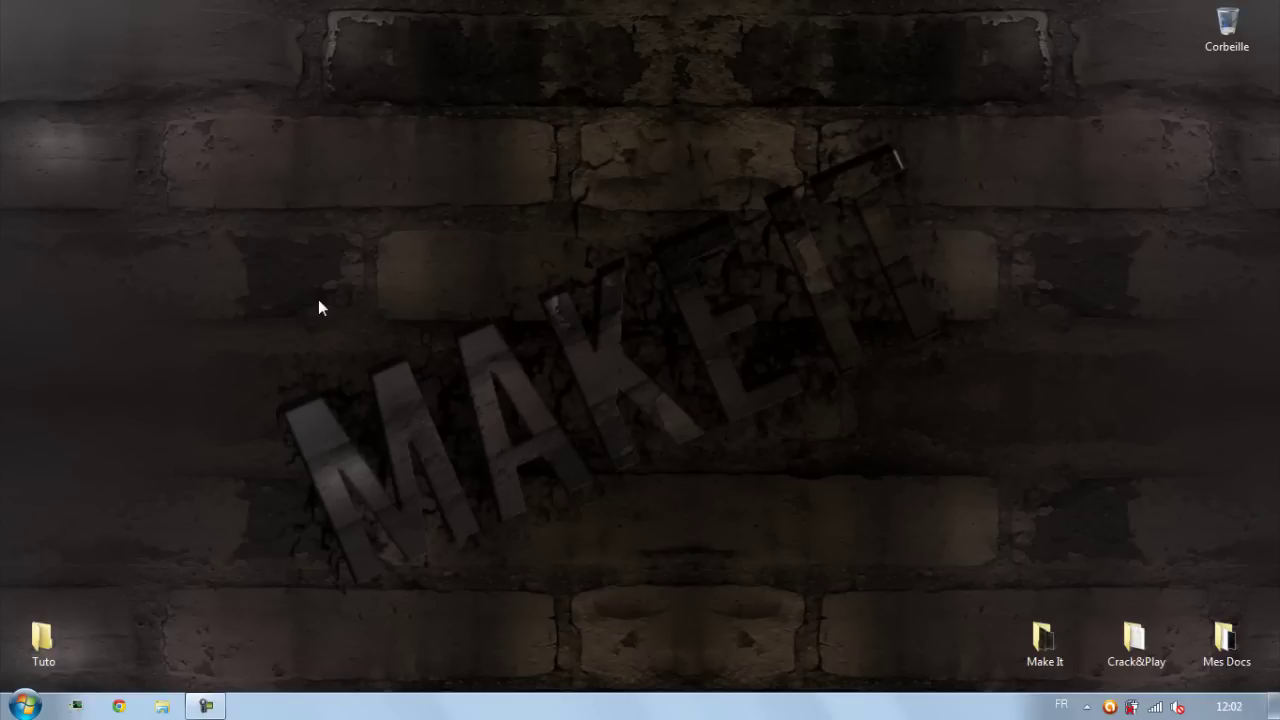
Open the Temp folder inside the Windows folder of the WINDOWS (C:) drive.
{"action": "left_click", "coordinate": [162, 706]}
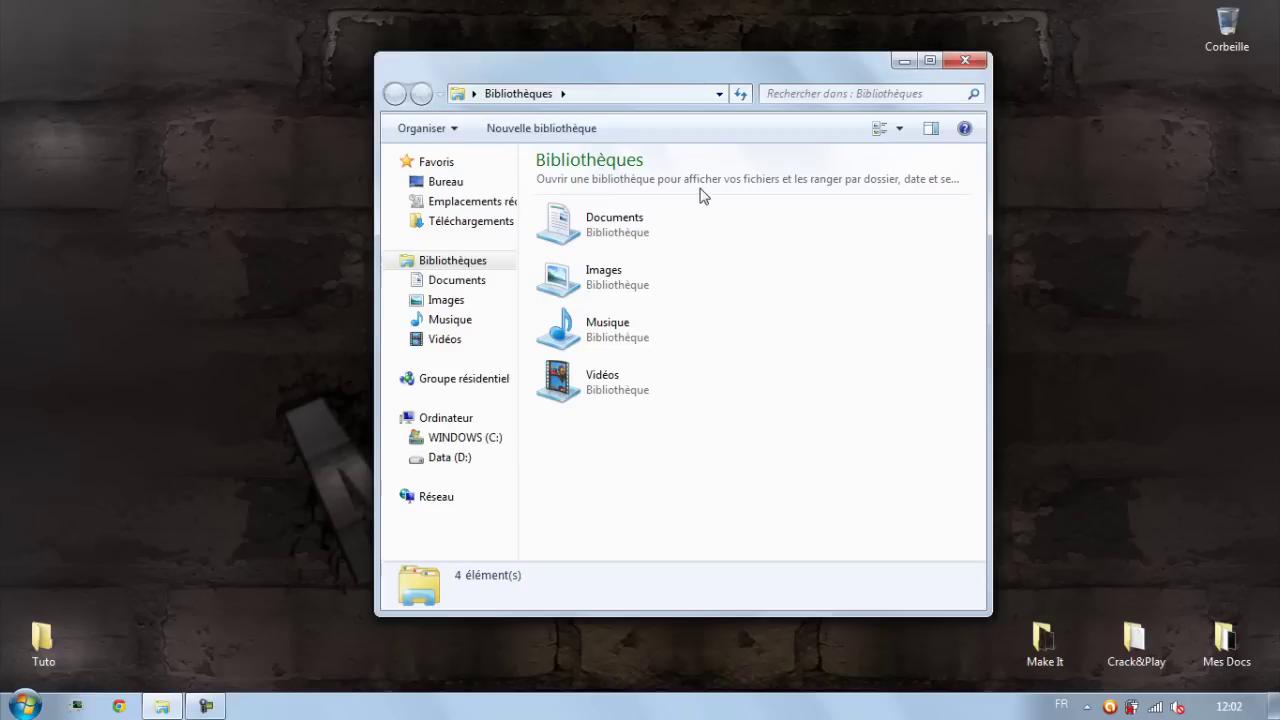
{"action": "left_click", "coordinate": [462, 438]}
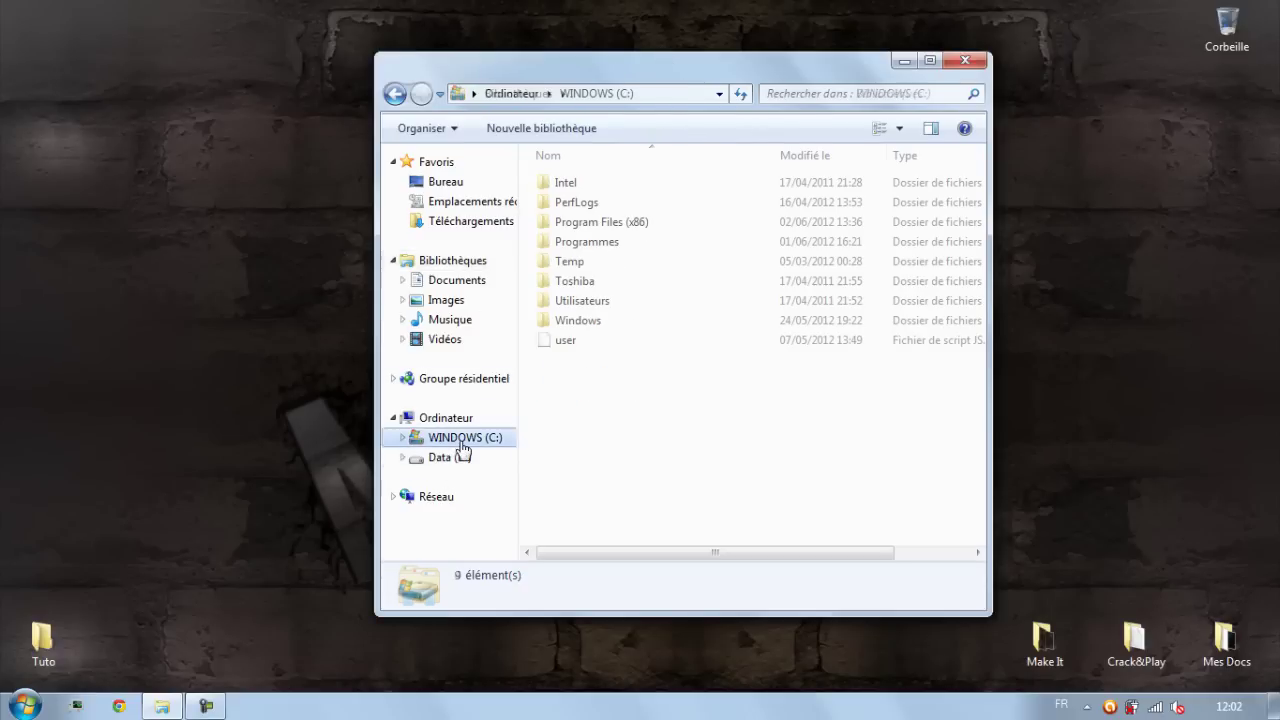
{"action": "double_click", "coordinate": [601, 328]}
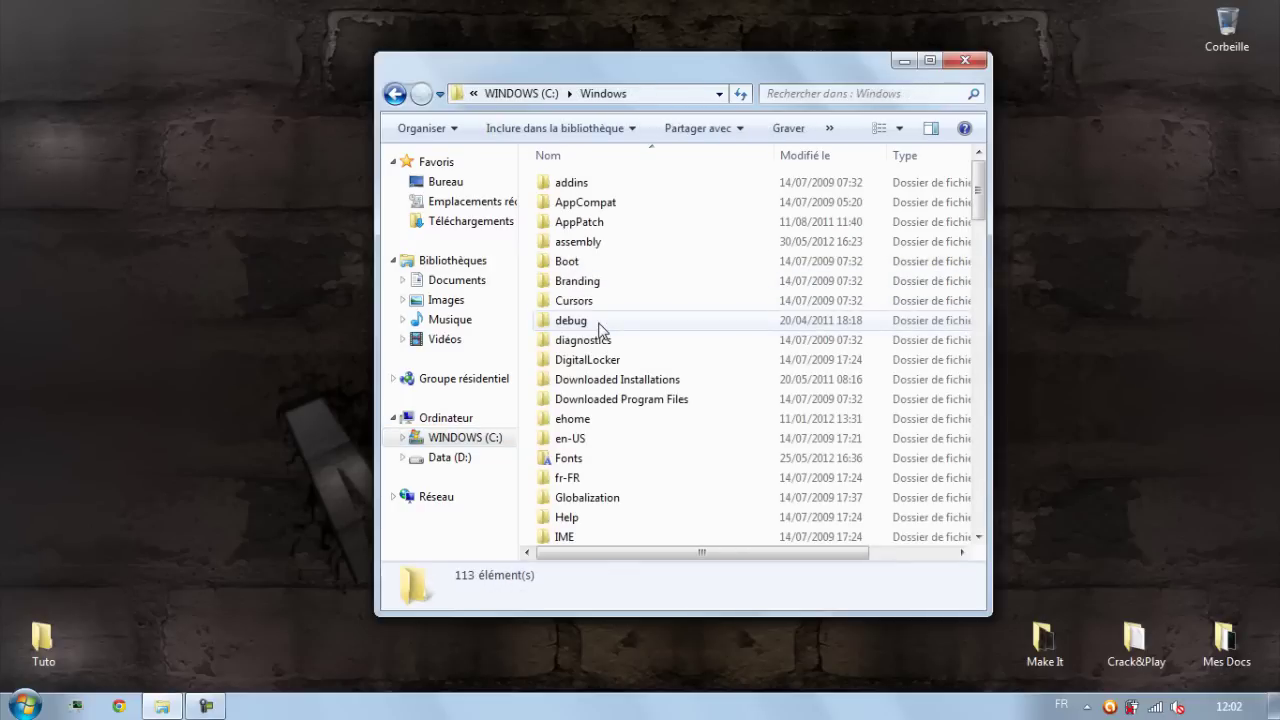
{"action": "scroll", "coordinate": [675, 256], "scroll_direction": "down", "scroll_amount": 6}
{"action": "scroll", "coordinate": [670, 258], "scroll_direction": "down", "scroll_amount": 9}
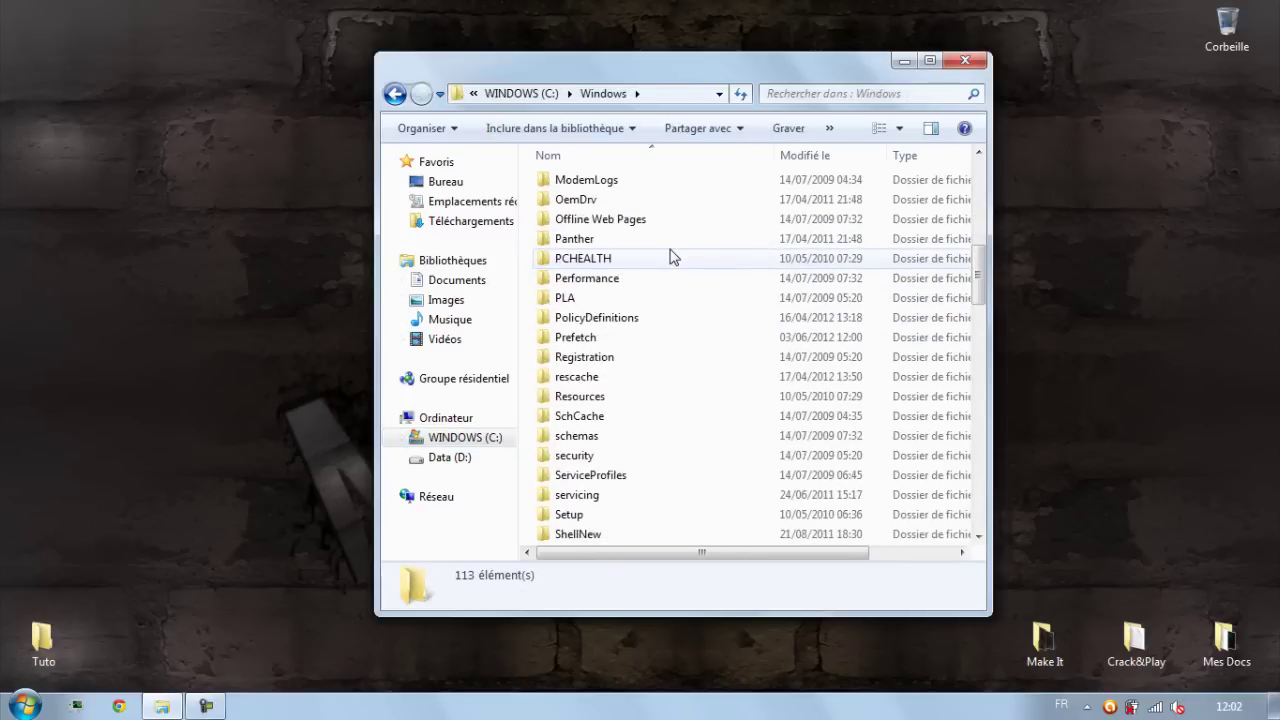
{"action": "double_click", "coordinate": [593, 345]}
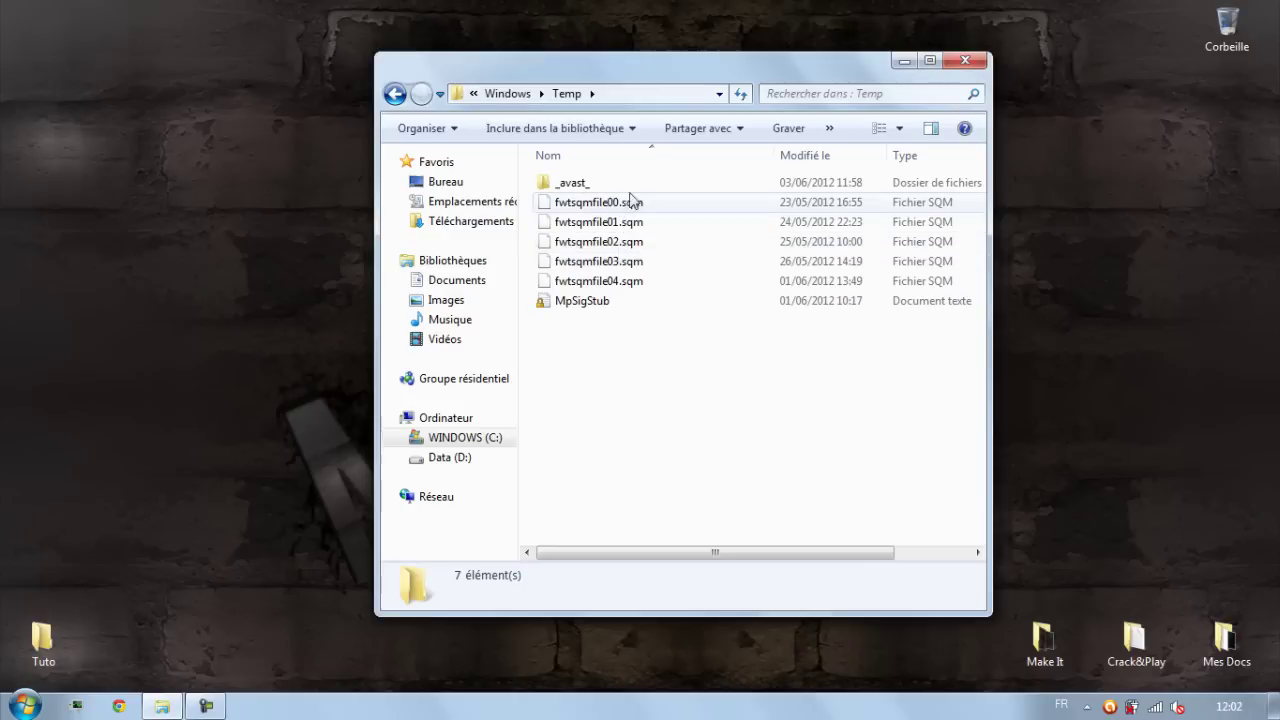
Delete the fwtsqmfile files and MpSigStub from the Temp folder, keeping the _avast_ folder, and close the window.
{"action": "left_click", "coordinate": [566, 186]}
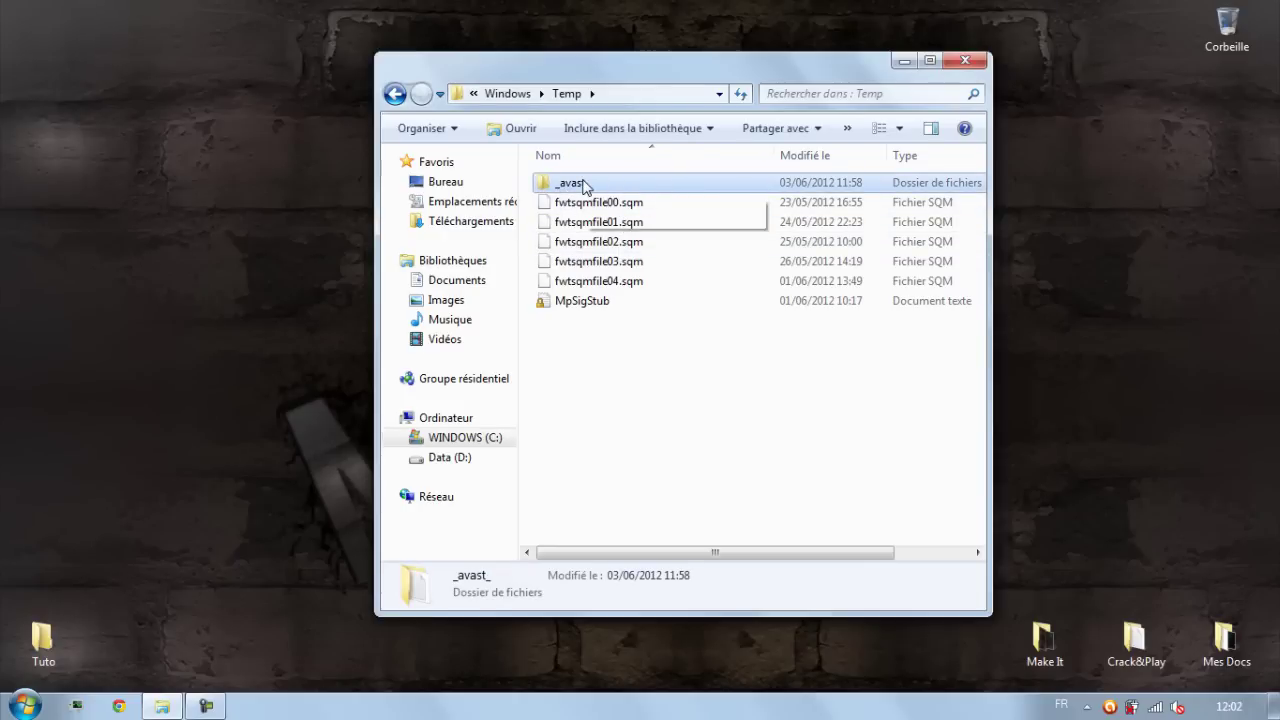
{"action": "left_click", "coordinate": [640, 352]}
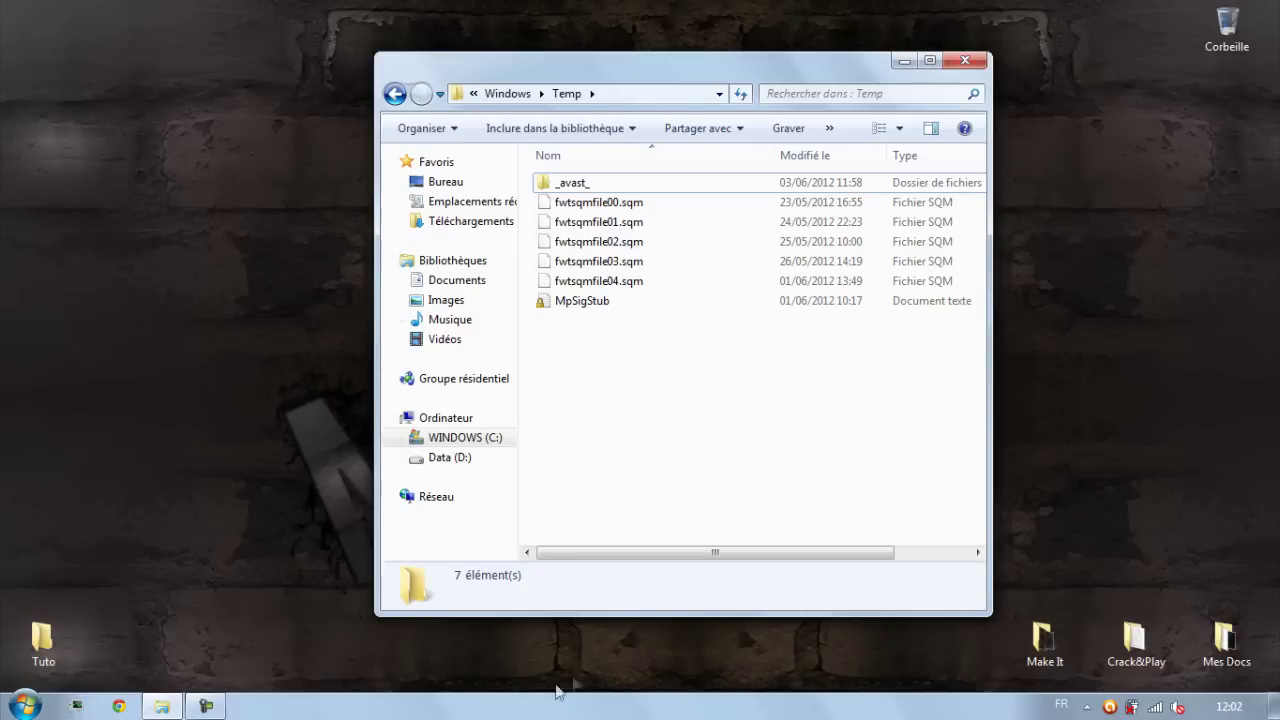
{"action": "left_click", "coordinate": [626, 300]}
{"action": "left_click", "coordinate": [614, 420]}
{"action": "left_click_drag", "start_coordinate": [594, 334], "coordinate": [617, 214]}
{"action": "key", "text": "Delete"}
{"action": "key", "text": "Return"}
{"action": "key", "text": "Return"}
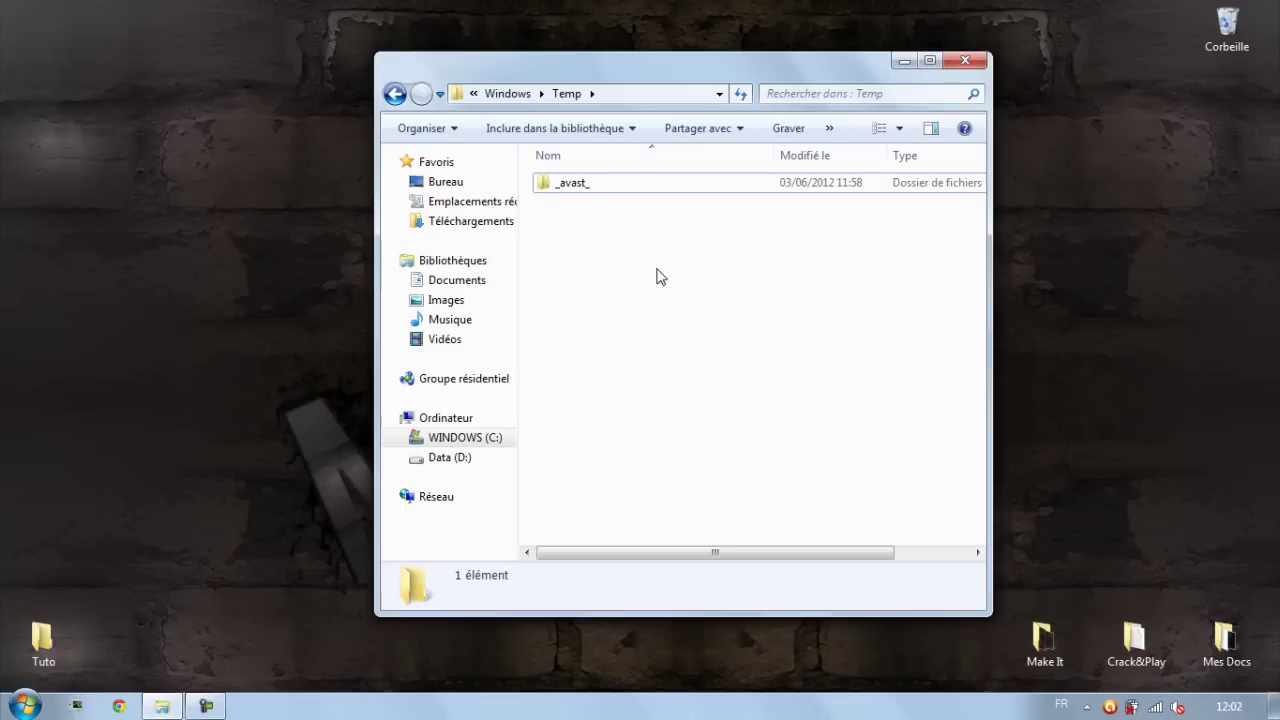
{"action": "left_click", "coordinate": [966, 60]}
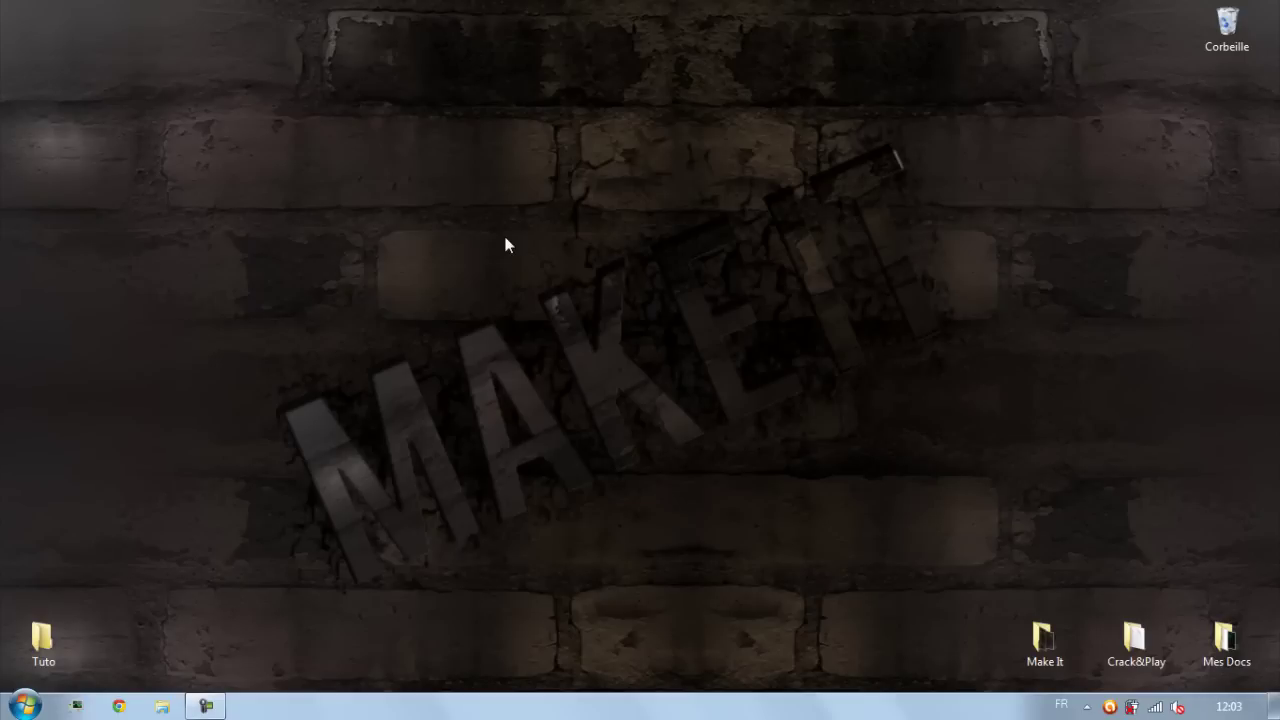
Launch Configuration du système by running msconfig, and move its window to free the middle of the desktop.
{"action": "left_click", "coordinate": [22, 700]}
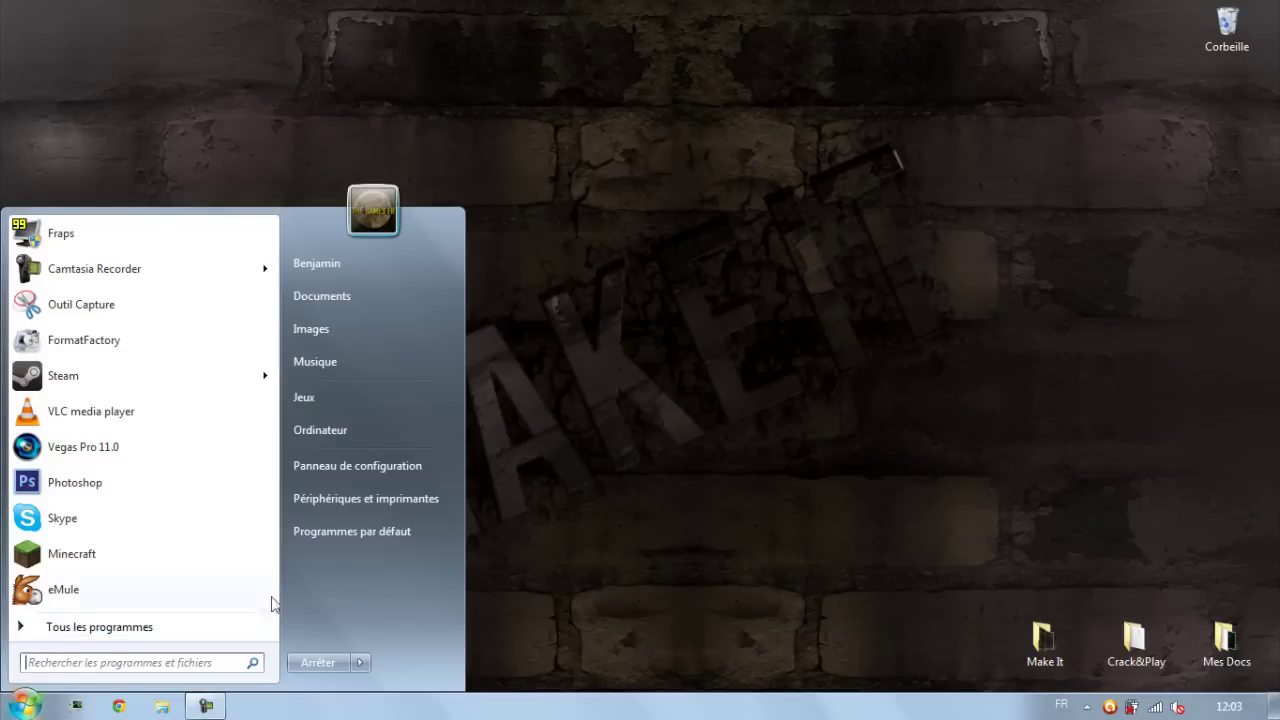
{"action": "left_click", "coordinate": [623, 370]}
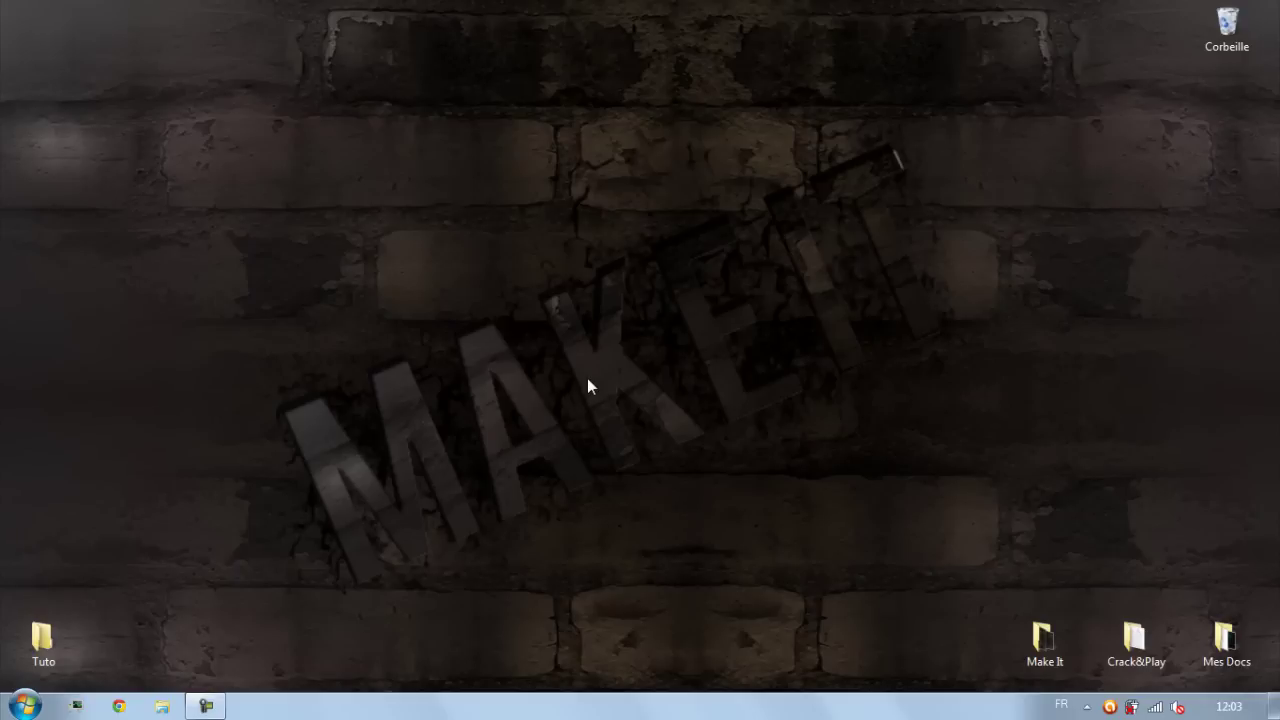
{"action": "key", "text": "super+r"}
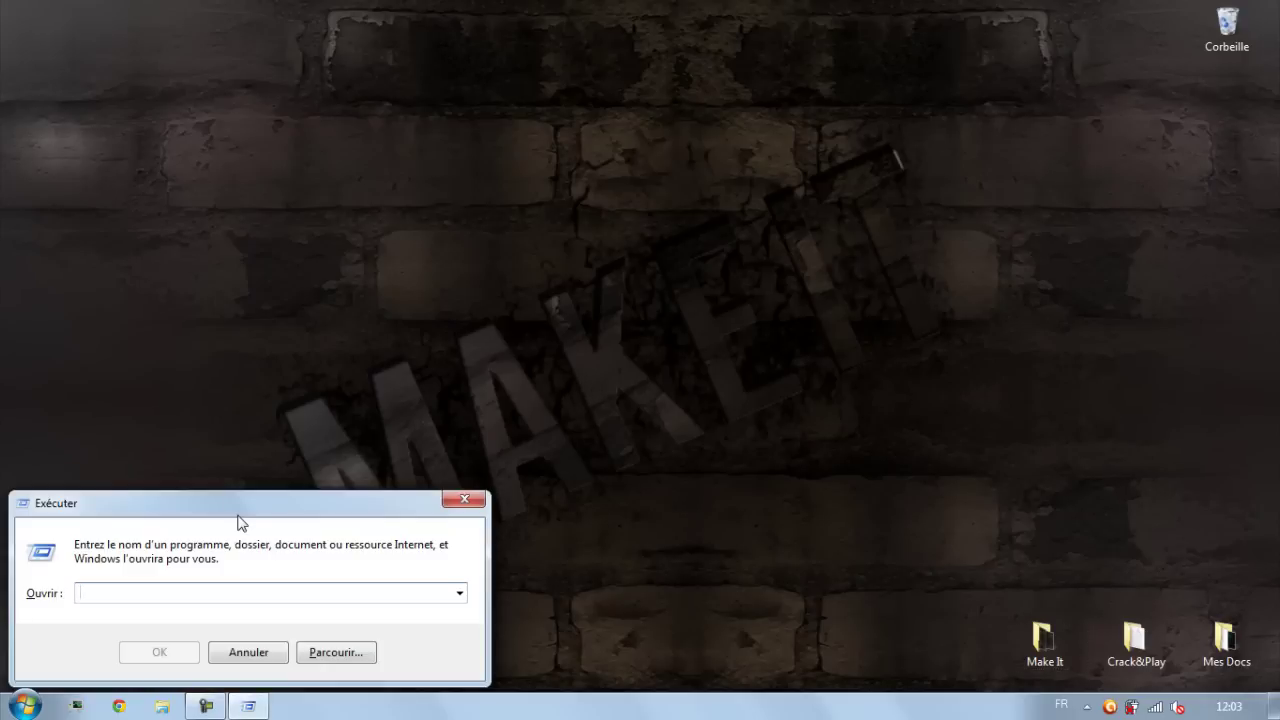
{"action": "type", "text": "msconfig"}
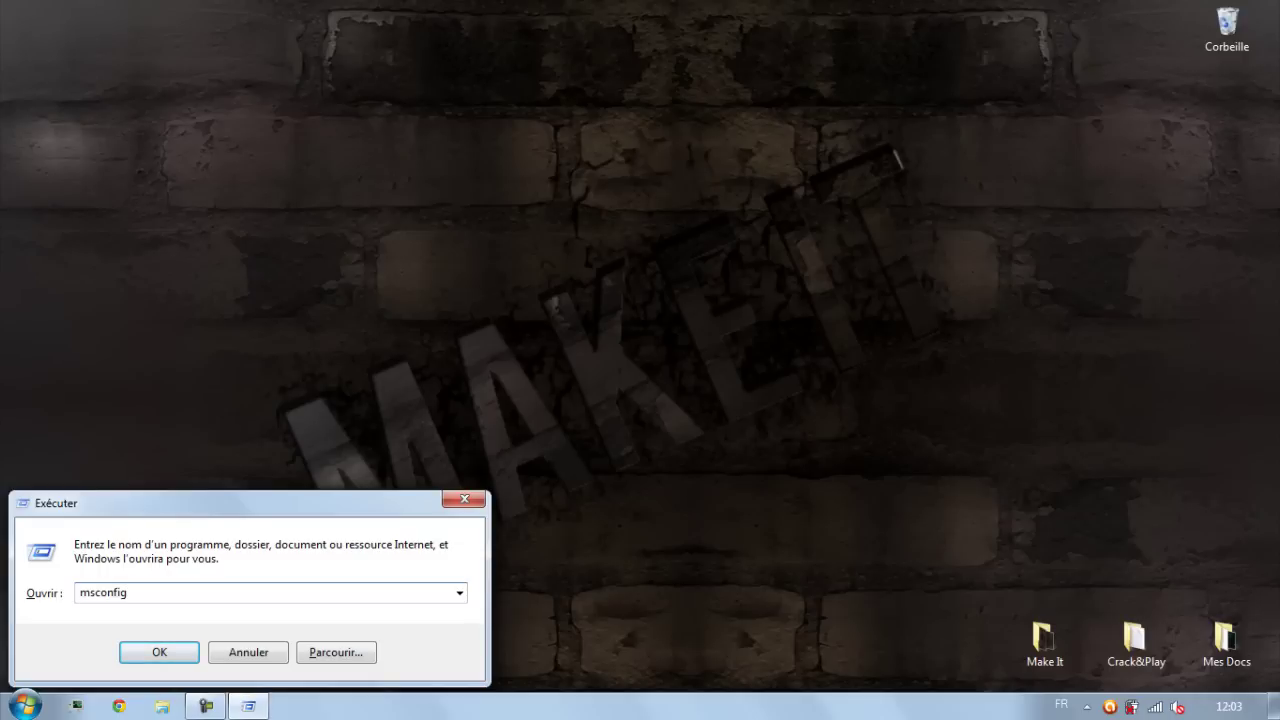
{"action": "left_click", "coordinate": [166, 655]}
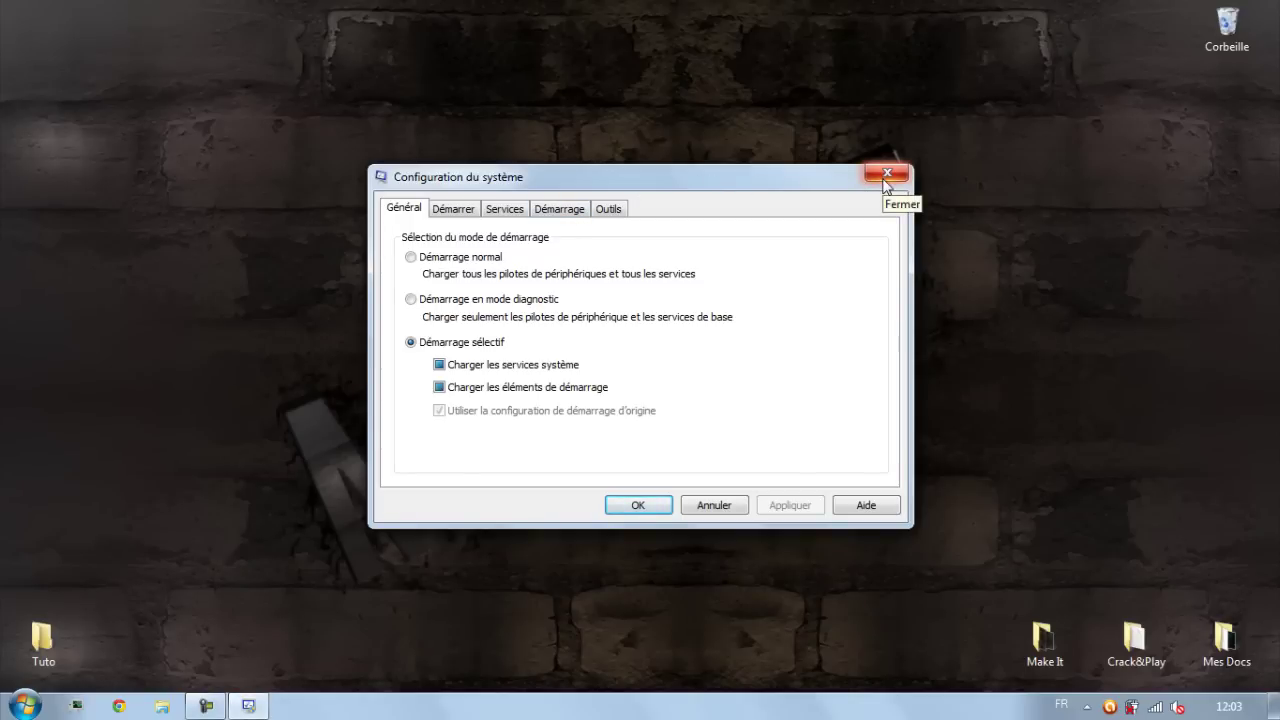
{"action": "left_click_drag", "start_coordinate": [835, 180], "coordinate": [1194, 26]}
Open the properties of the WINDOWS (C:) drive from Ordinateur, start Nettoyage de disque, and spread out the windows.
{"action": "left_click", "coordinate": [24, 705]}
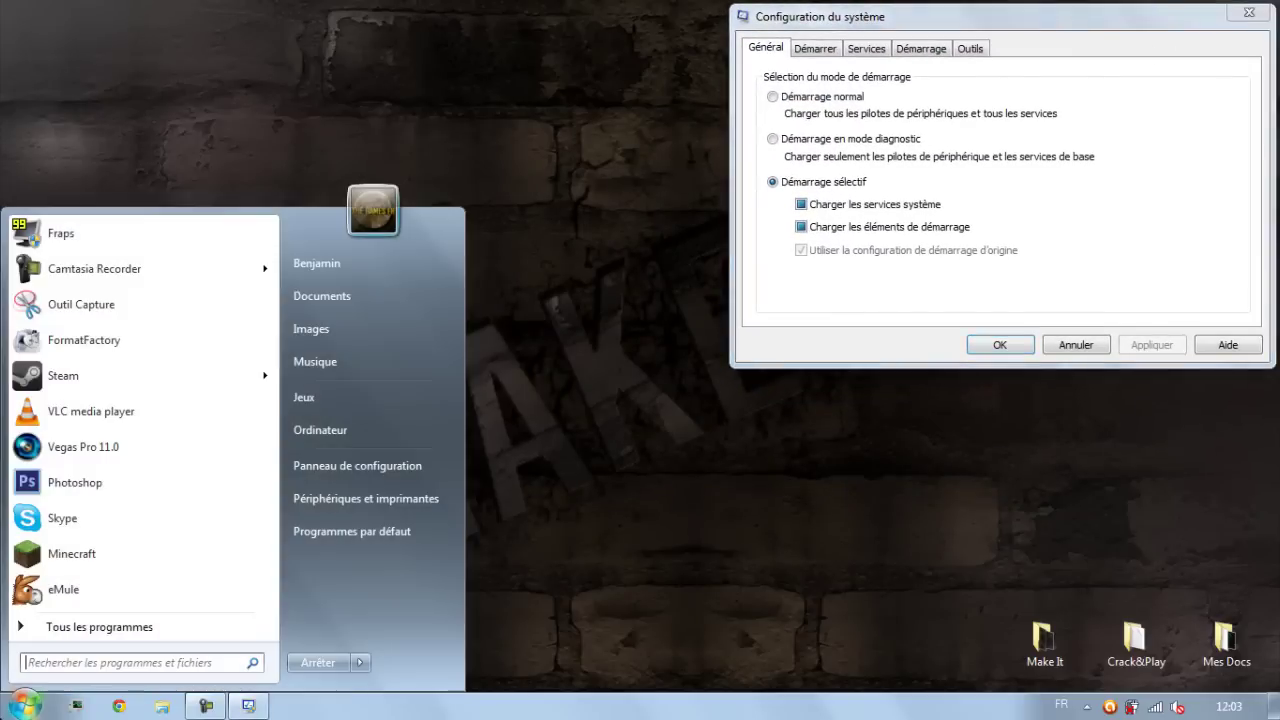
{"action": "left_click", "coordinate": [318, 430]}
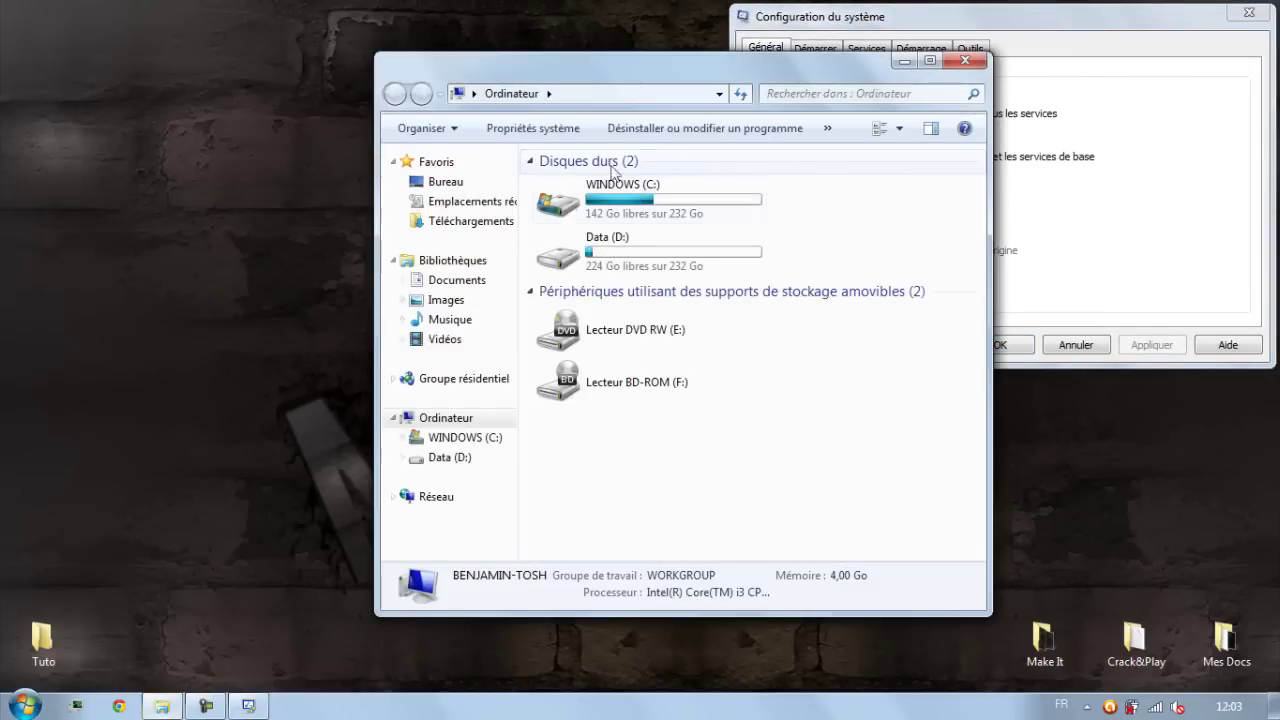
{"action": "left_click", "coordinate": [632, 205]}
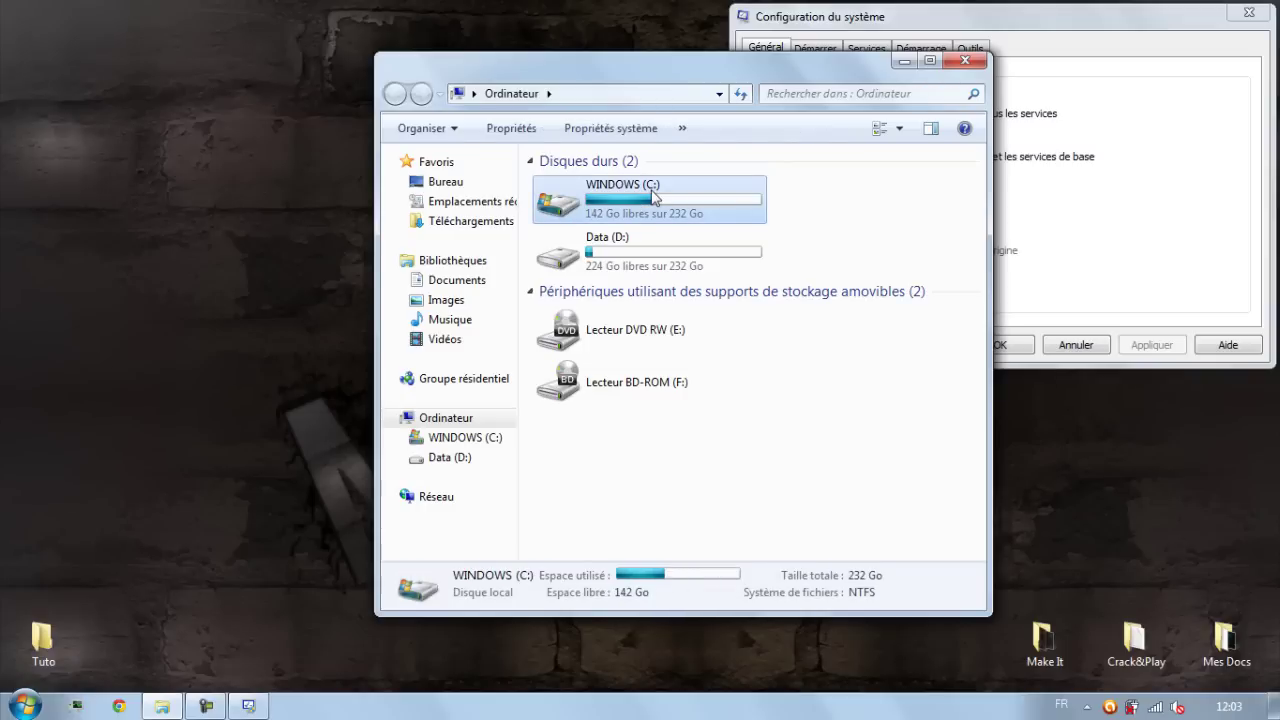
{"action": "right_click", "coordinate": [652, 195]}
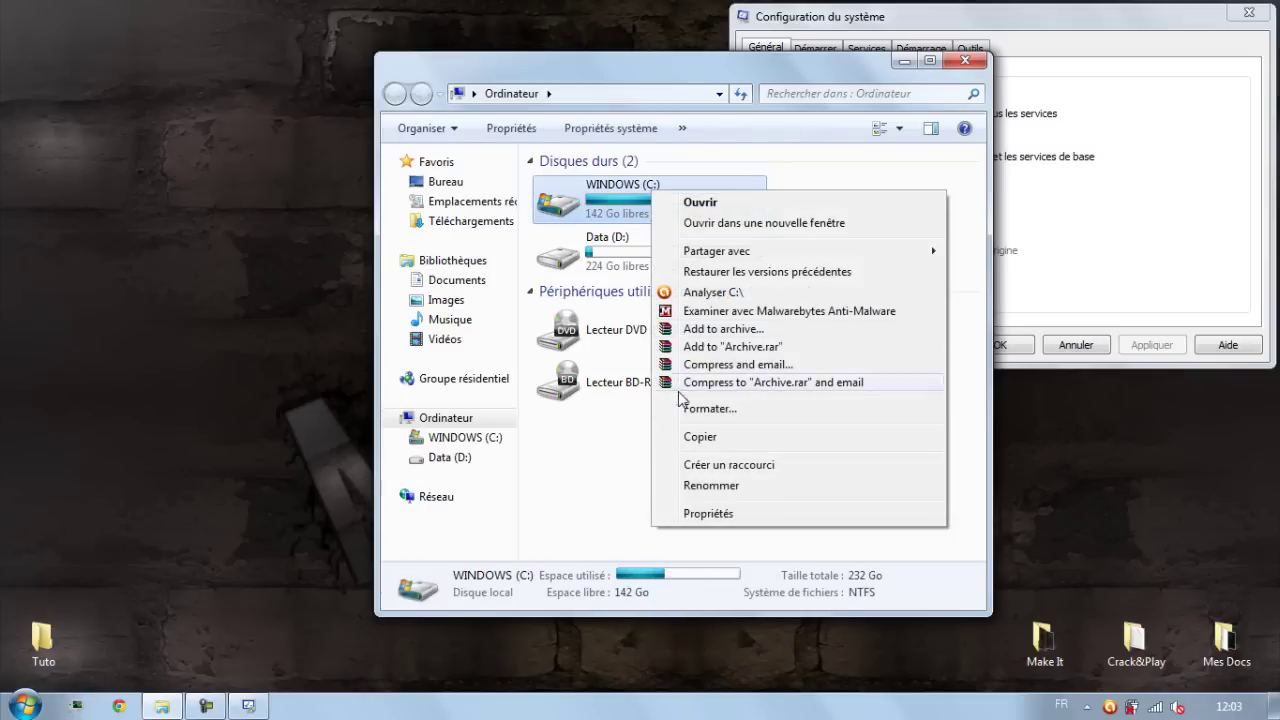
{"action": "left_click", "coordinate": [712, 513]}
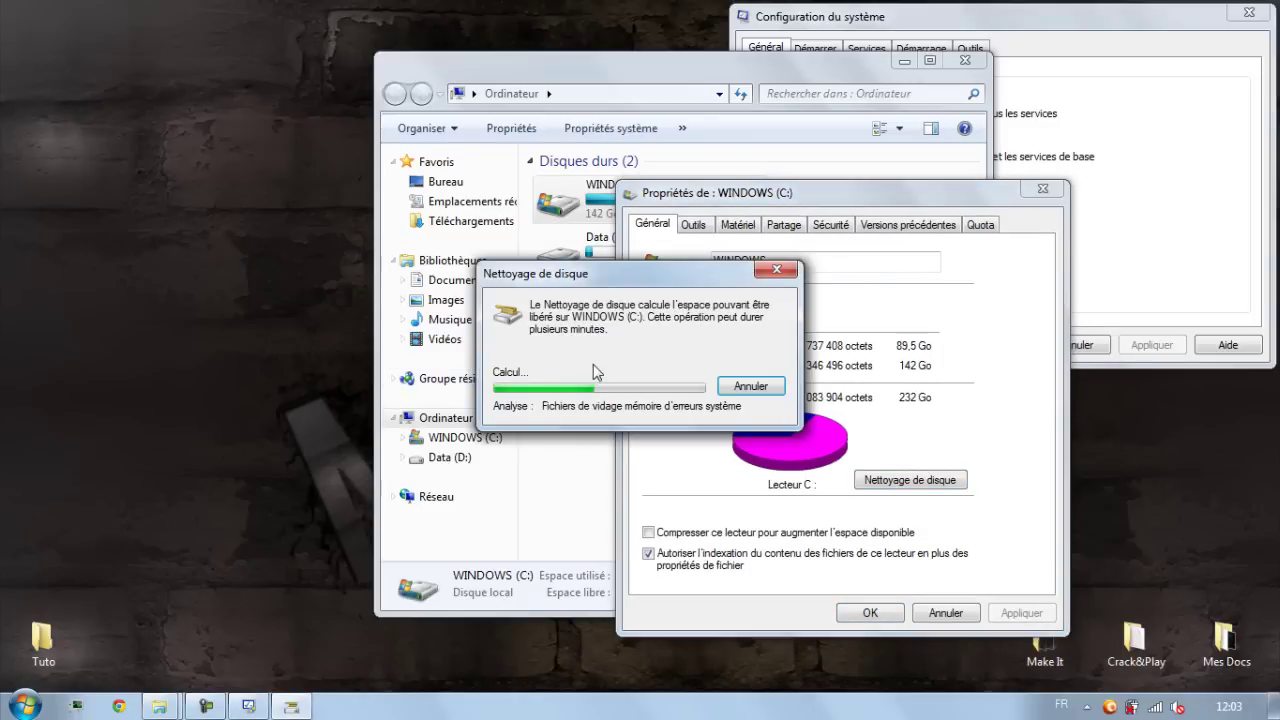
{"action": "left_click_drag", "start_coordinate": [697, 277], "coordinate": [241, 304]}
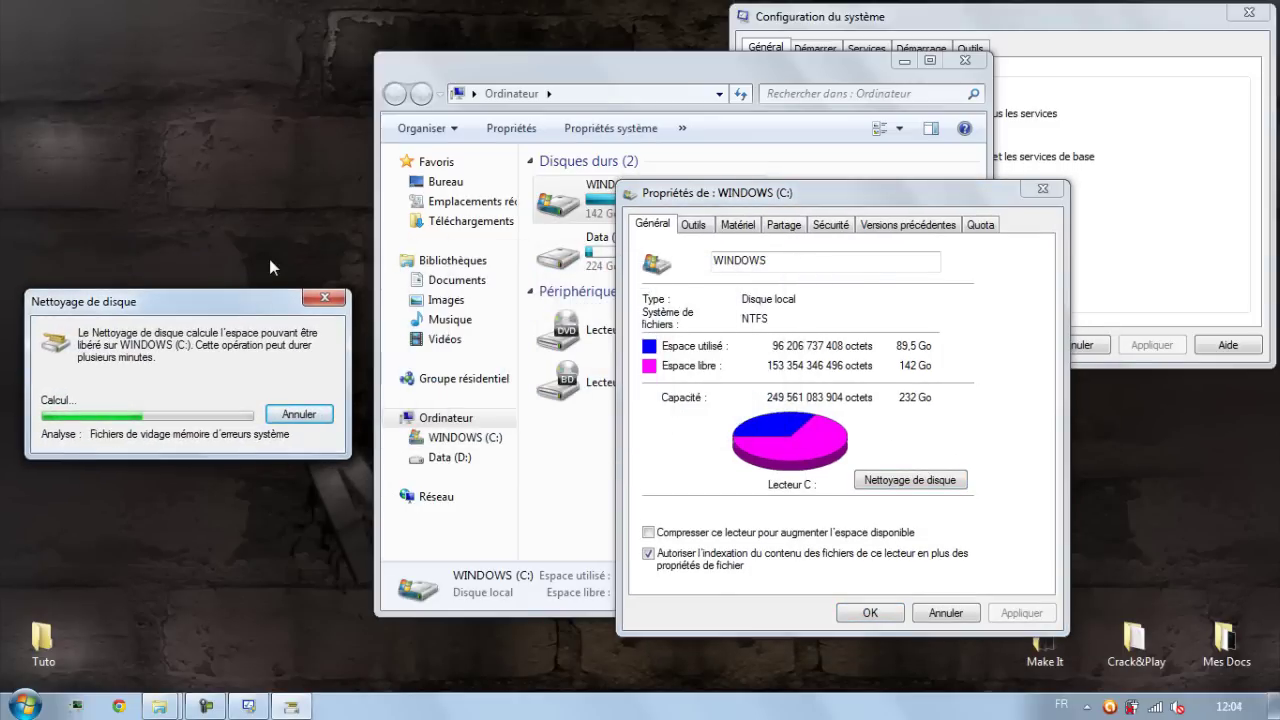
{"action": "left_click_drag", "start_coordinate": [870, 195], "coordinate": [734, 109]}
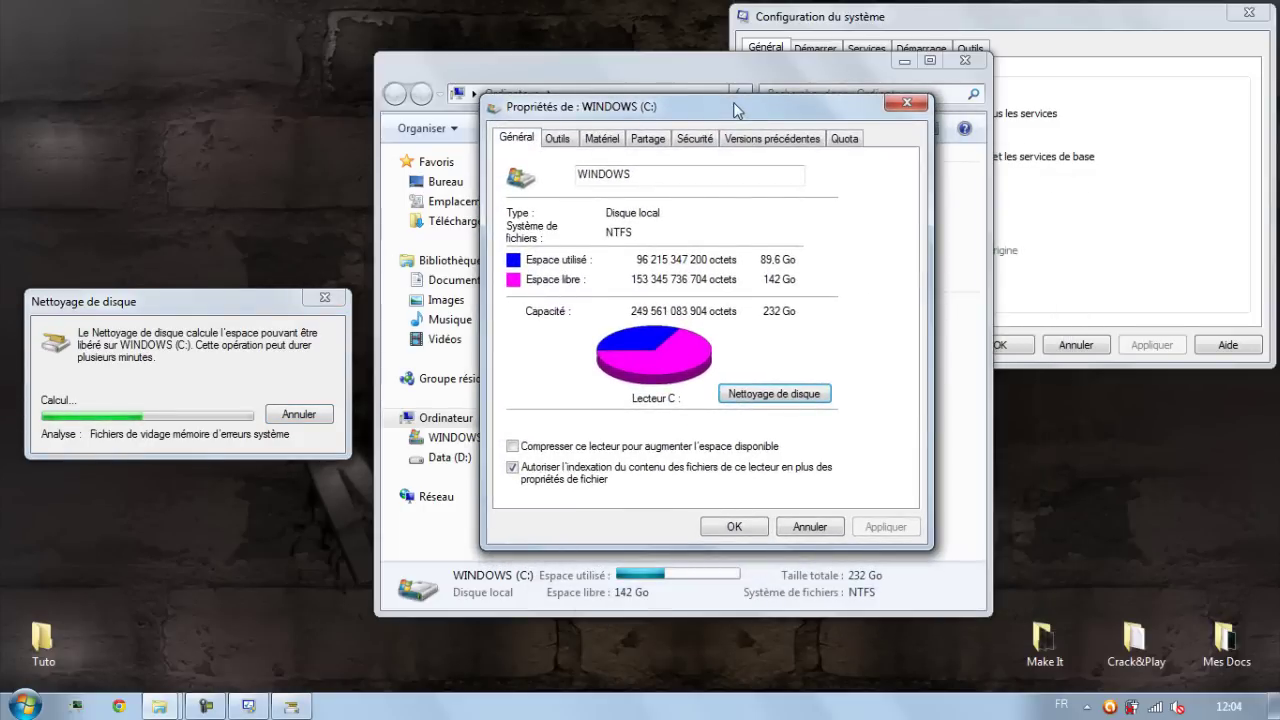
Examine the WINDOWS (C:) and Data (D:) drives in Ordinateur, moving the drive properties window out of the way.
{"action": "left_click", "coordinate": [241, 310]}
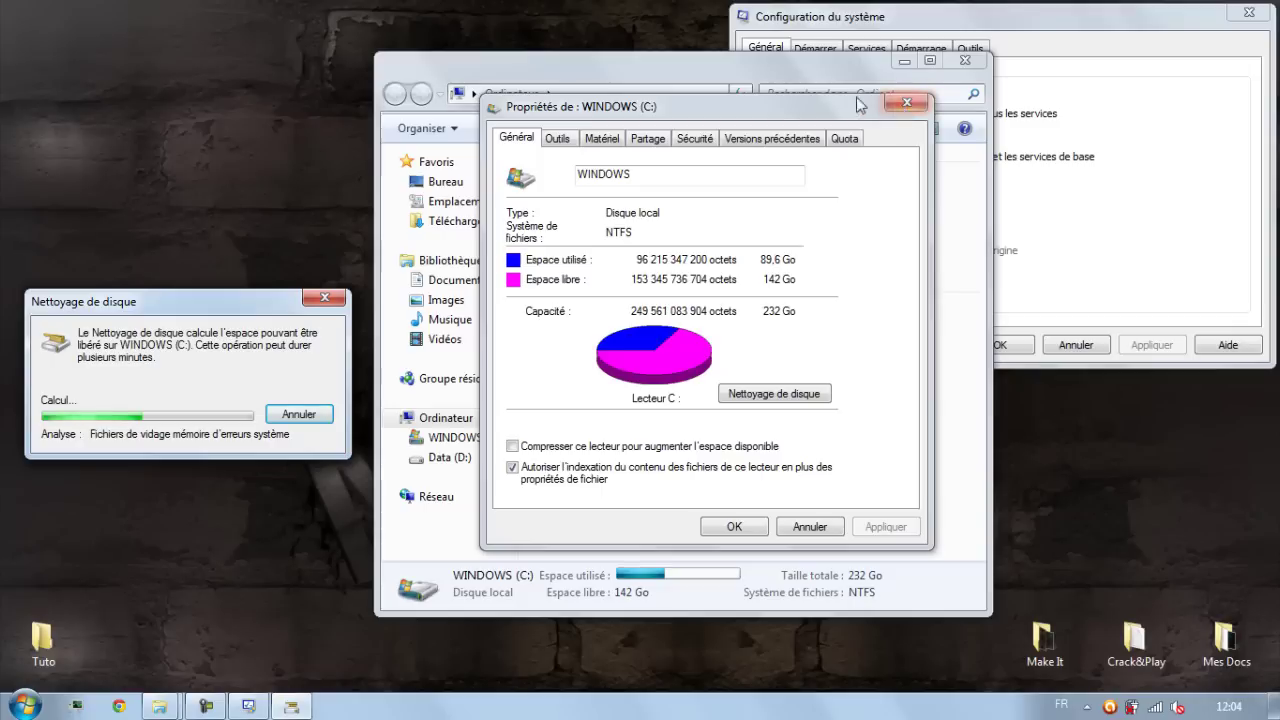
{"action": "left_click_drag", "start_coordinate": [832, 104], "coordinate": [810, 350]}
{"action": "left_click", "coordinate": [688, 254]}
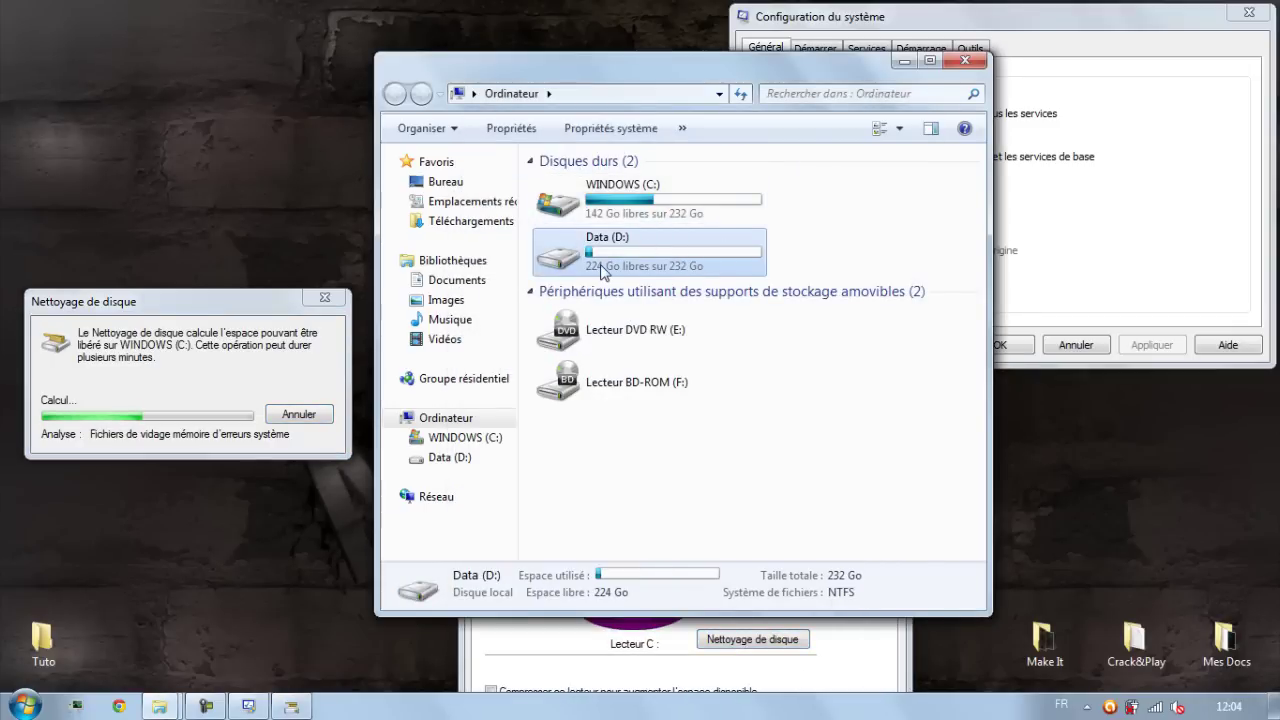
{"action": "left_click", "coordinate": [585, 200]}
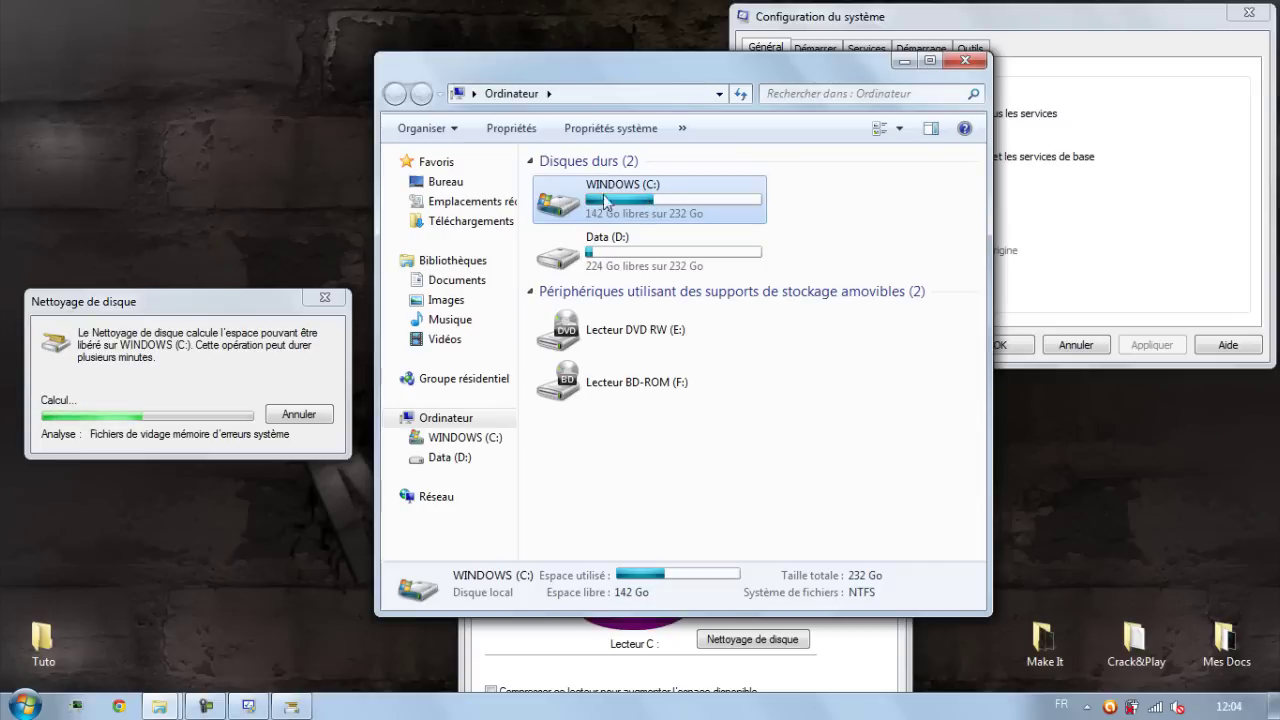
{"action": "left_click", "coordinate": [612, 248]}
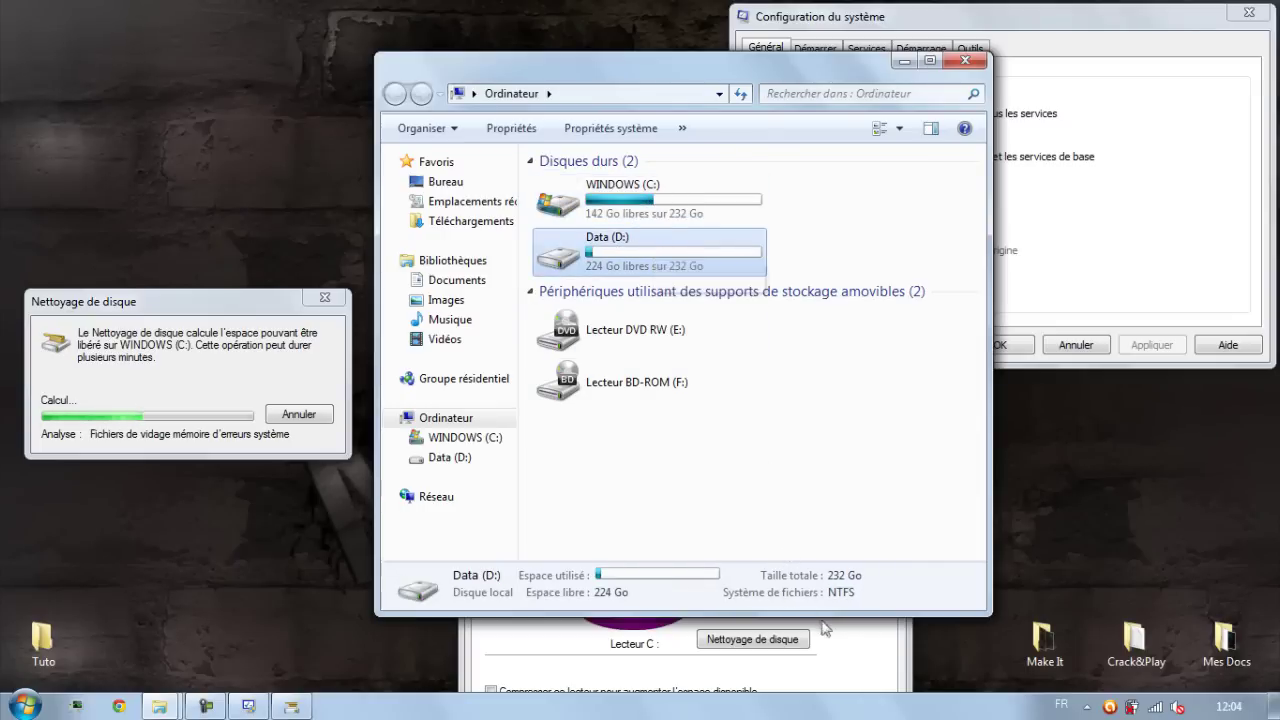
Rearrange the WINDOWS (C:) properties, Nettoyage de disque and Configuration du système windows for access to each one.
{"action": "left_click", "coordinate": [830, 675]}
{"action": "left_click_drag", "start_coordinate": [848, 362], "coordinate": [840, 177]}
{"action": "left_click_drag", "start_coordinate": [266, 308], "coordinate": [252, 34]}
{"action": "left_click_drag", "start_coordinate": [985, 22], "coordinate": [945, 50]}
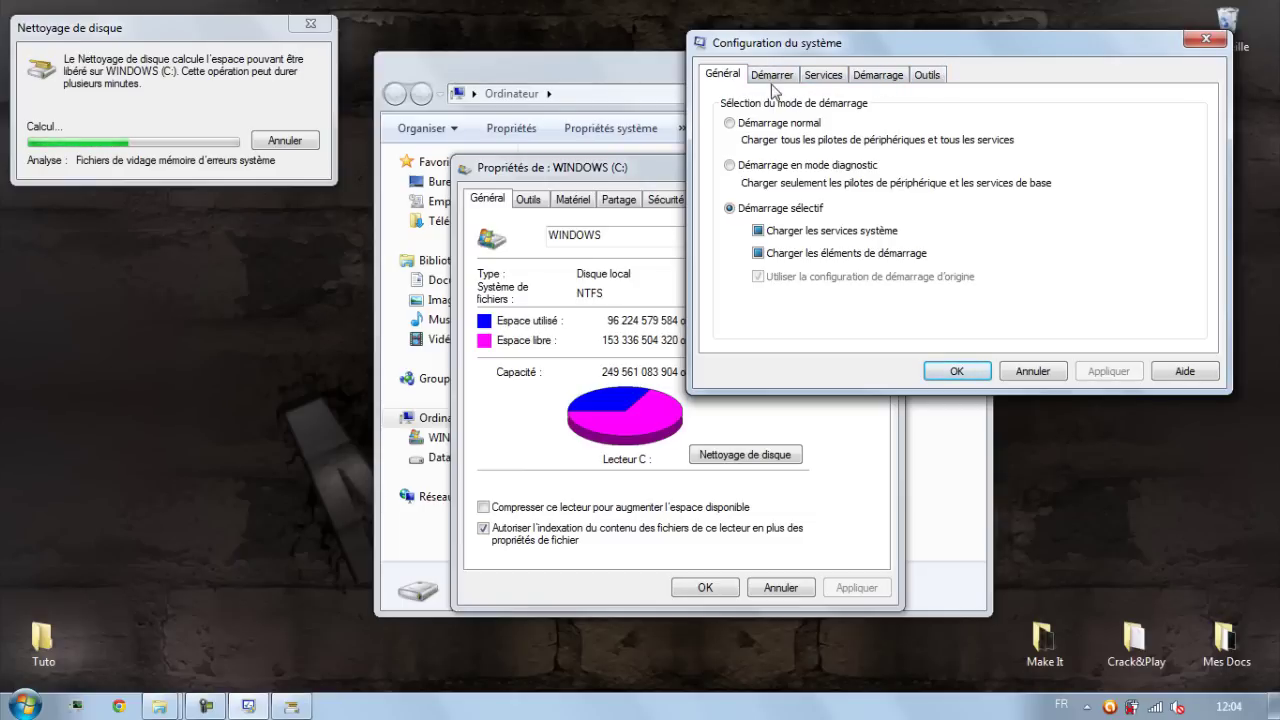
Look through the full list of services in Configuration du système.
{"action": "left_click", "coordinate": [812, 80]}
{"action": "left_click", "coordinate": [880, 78]}
{"action": "left_click", "coordinate": [822, 80]}
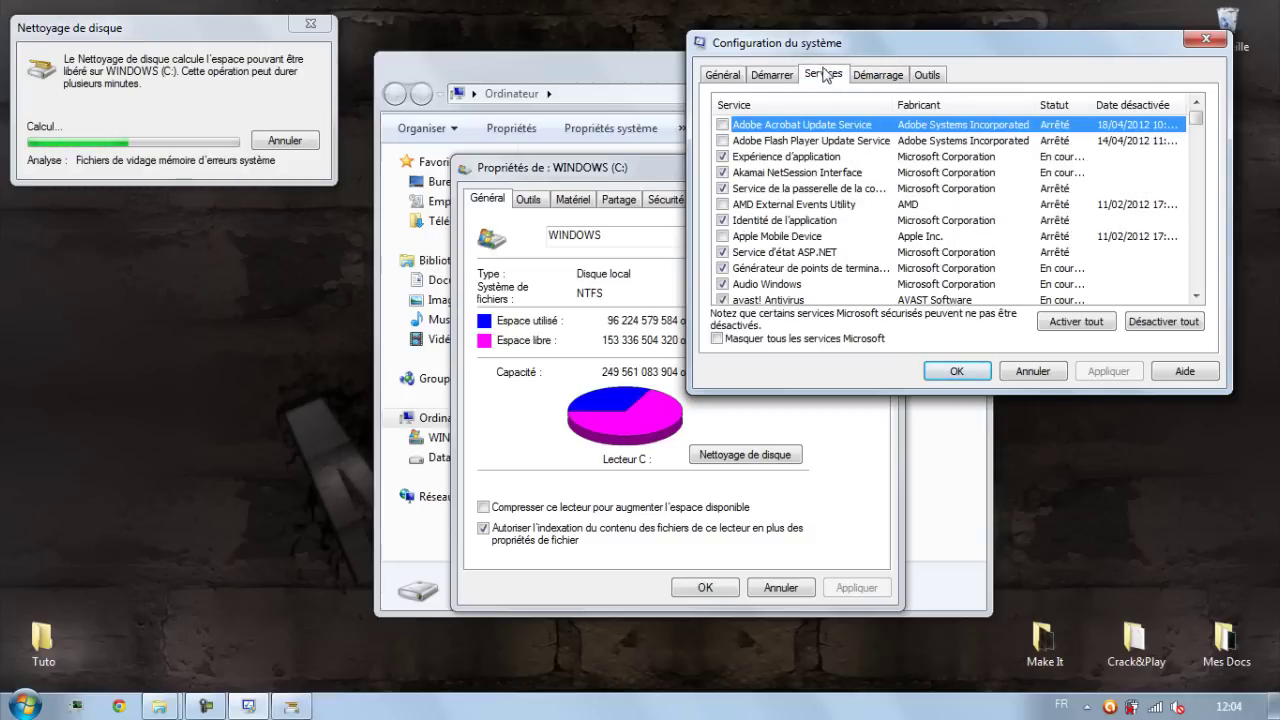
{"action": "scroll", "coordinate": [780, 186], "scroll_direction": "down", "scroll_amount": 6}
{"action": "scroll", "coordinate": [780, 186], "scroll_direction": "down", "scroll_amount": 20}
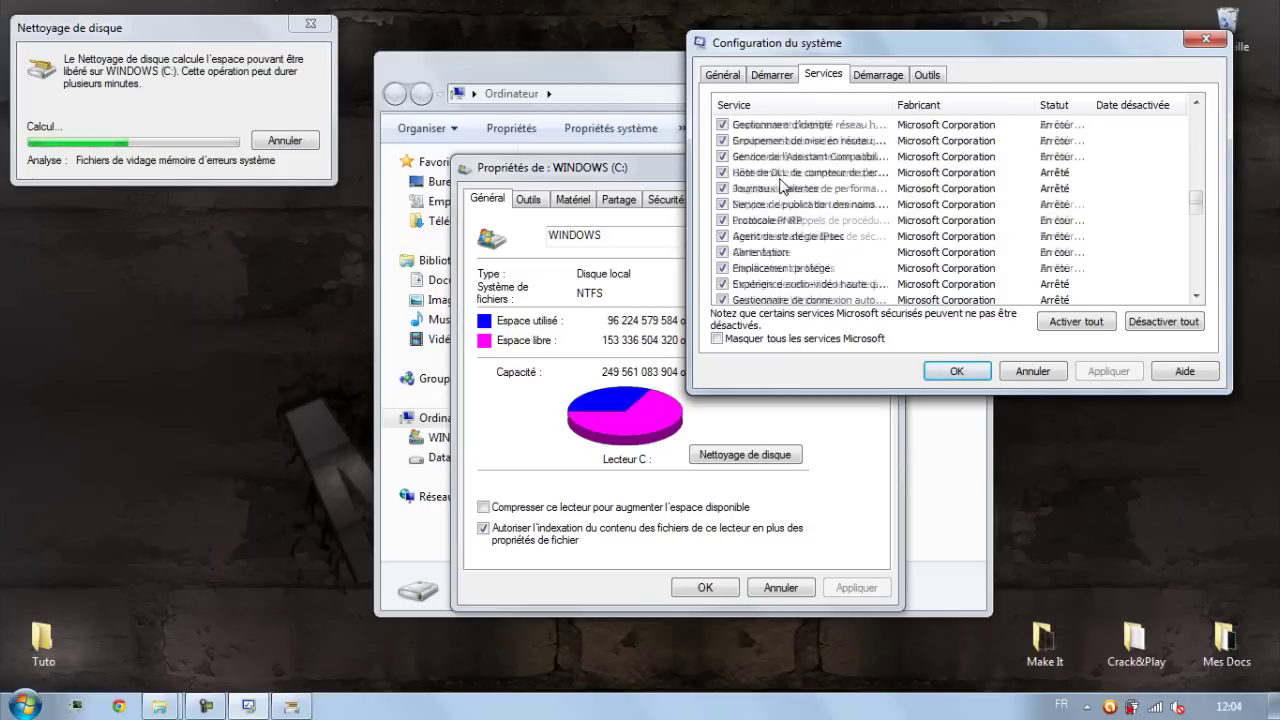
{"action": "scroll", "coordinate": [782, 186], "scroll_direction": "up", "scroll_amount": 20}
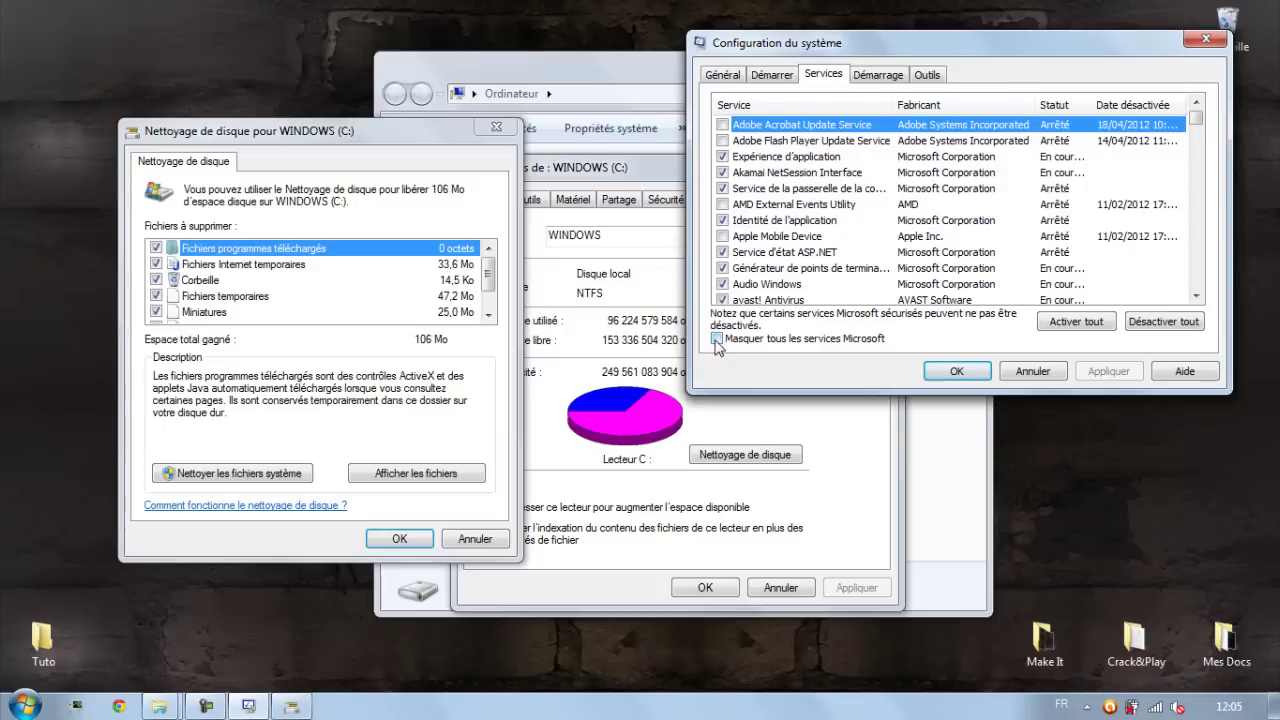
Move the disk cleanup window aside, hide all Microsoft services in Configuration du système, and disable all the remaining services.
{"action": "left_click_drag", "start_coordinate": [283, 138], "coordinate": [163, 29]}
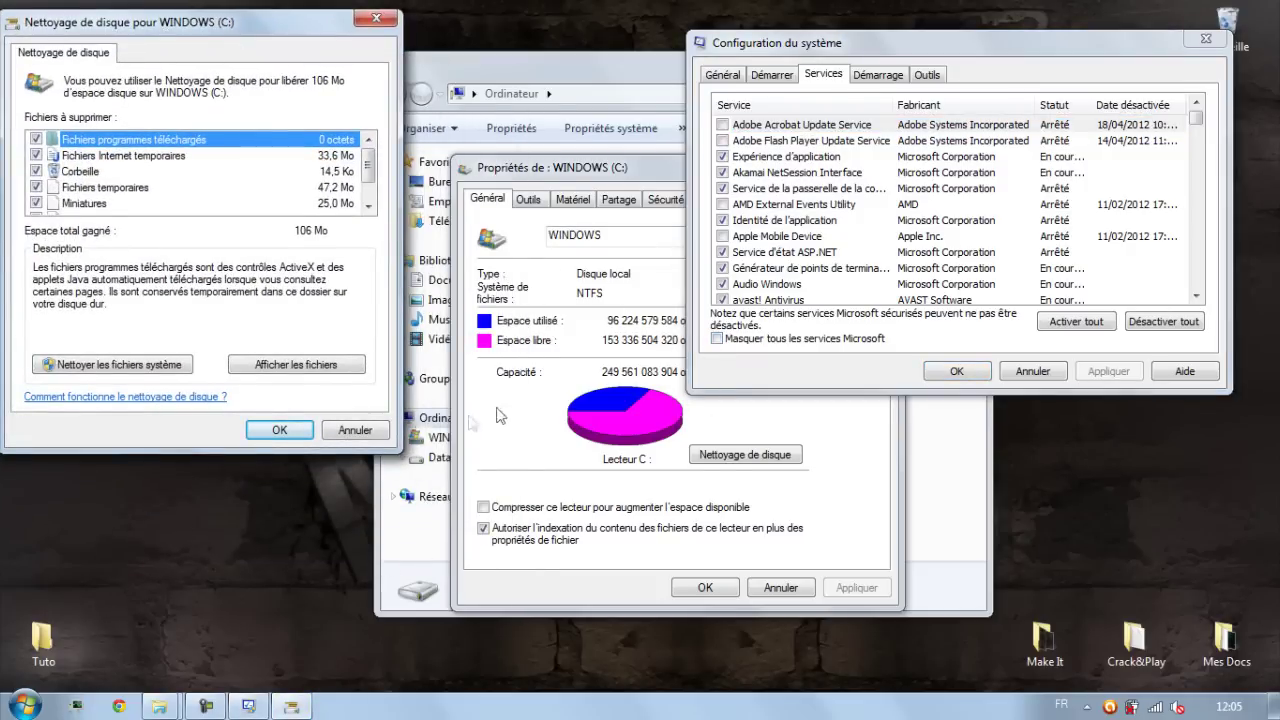
{"action": "left_click", "coordinate": [770, 360]}
{"action": "left_click", "coordinate": [720, 339]}
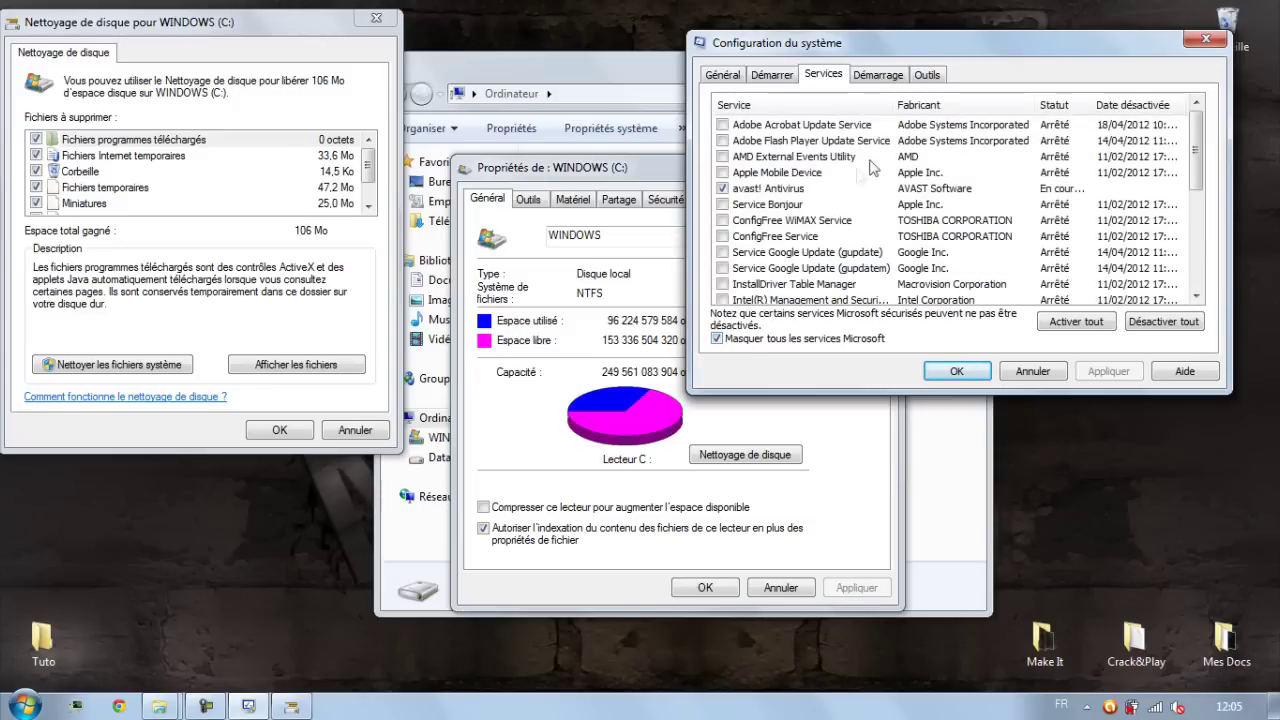
{"action": "scroll", "coordinate": [1190, 292], "scroll_direction": "down", "scroll_amount": 5}
{"action": "scroll", "coordinate": [1172, 290], "scroll_direction": "up", "scroll_amount": 5}
{"action": "left_click_drag", "start_coordinate": [1196, 152], "coordinate": [1230, 138]}
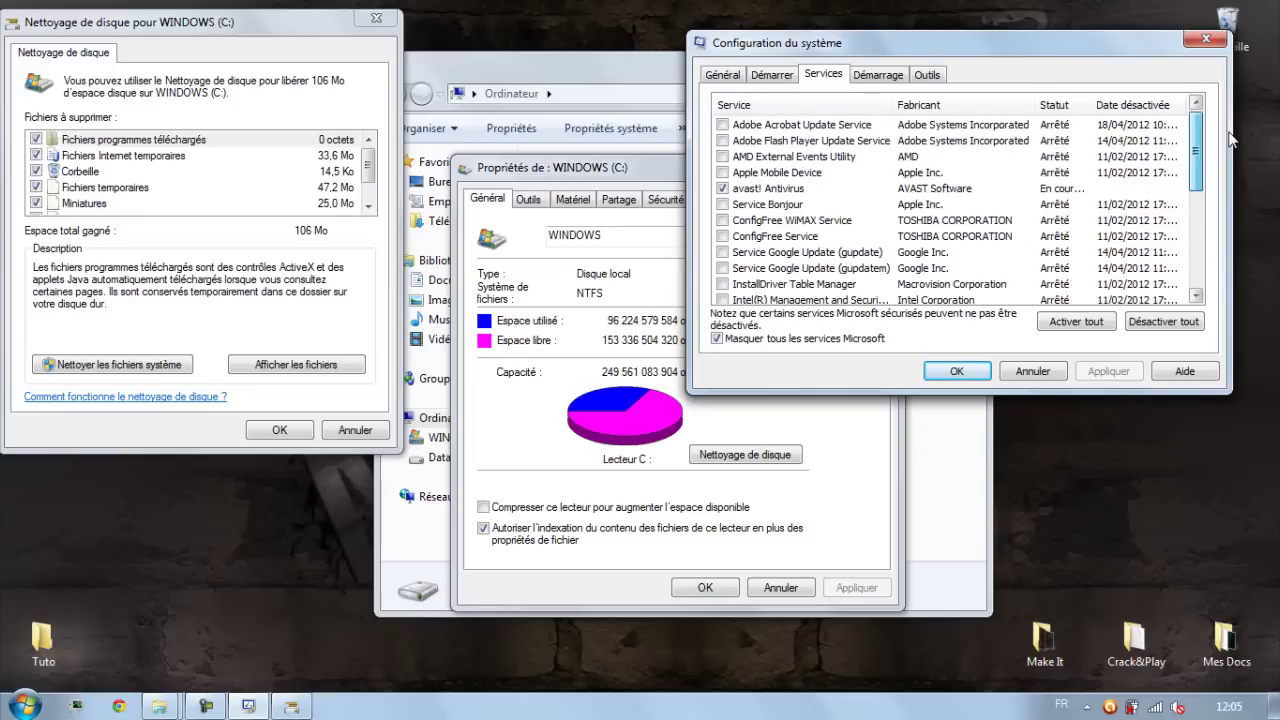
{"action": "left_click", "coordinate": [1163, 321]}
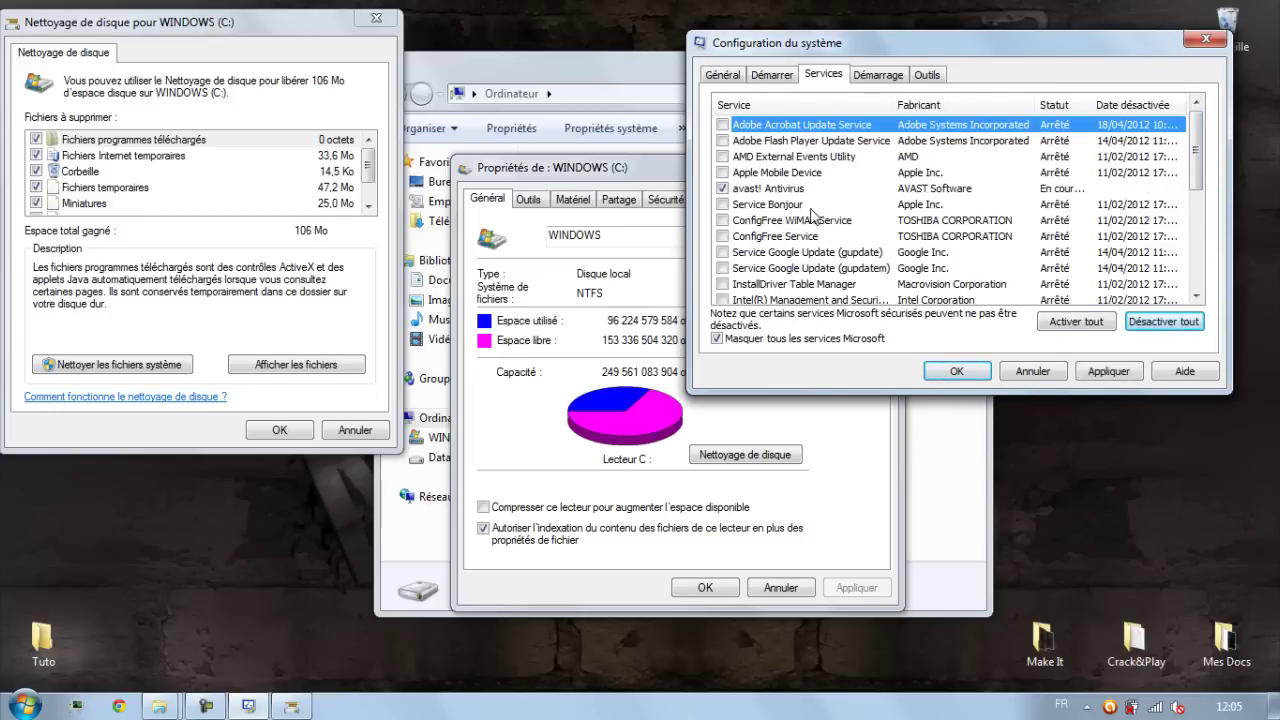
Review the startup items in Configuration du système and disable all of them.
{"action": "left_click", "coordinate": [868, 82]}
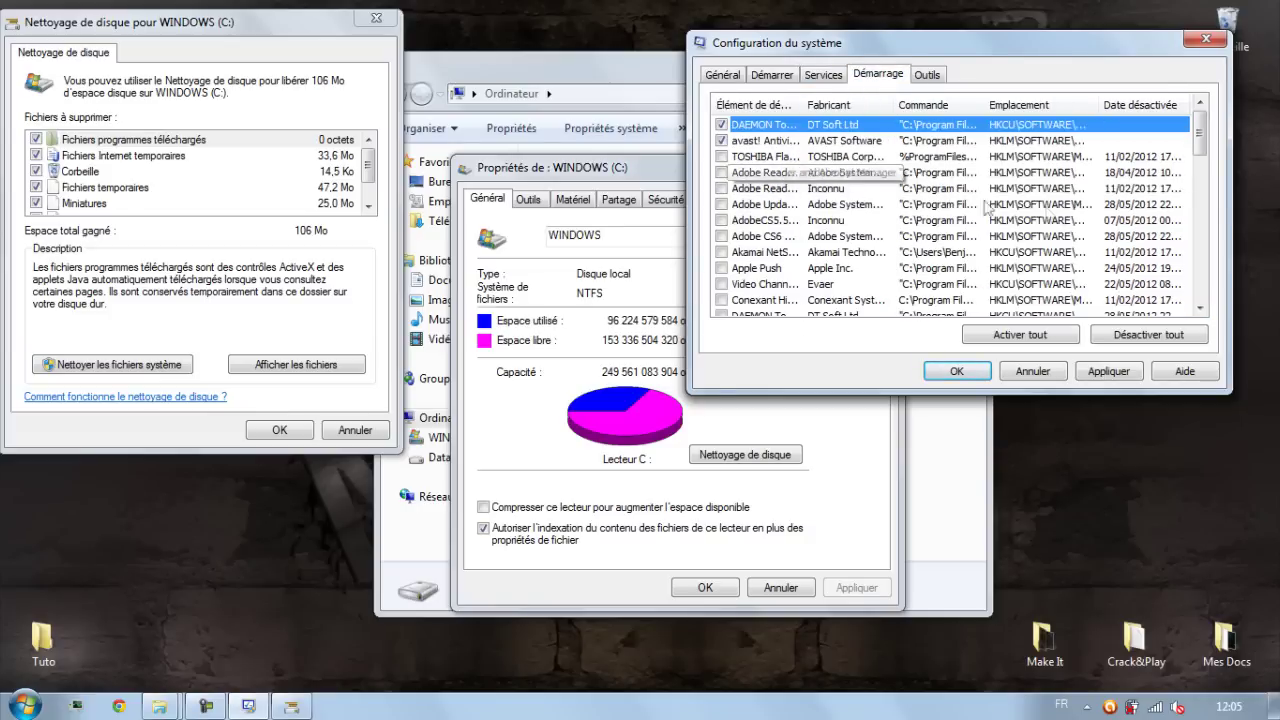
{"action": "scroll", "coordinate": [800, 190], "scroll_direction": "down", "scroll_amount": 3}
{"action": "scroll", "coordinate": [1065, 215], "scroll_direction": "up", "scroll_amount": 3}
{"action": "left_click", "coordinate": [1097, 335]}
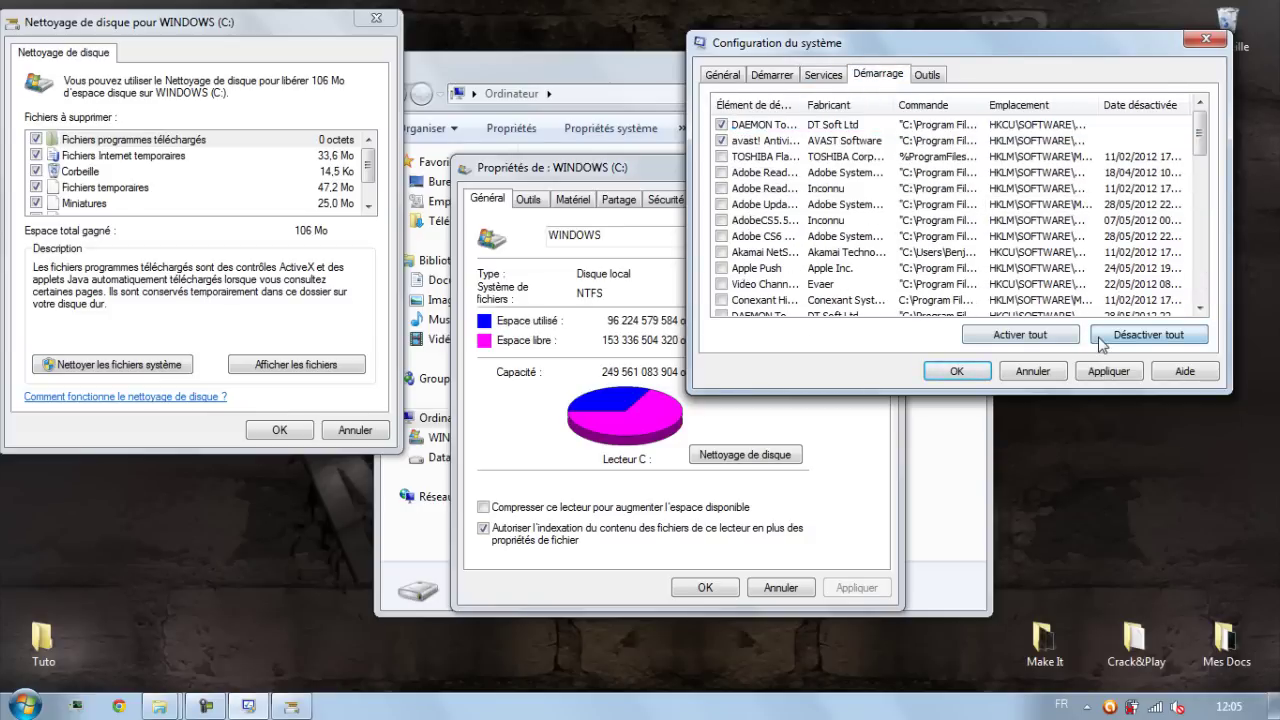
Keep avast! Antivirus enabled at startup, apply the startup changes and close Configuration du système.
{"action": "left_click", "coordinate": [721, 141]}
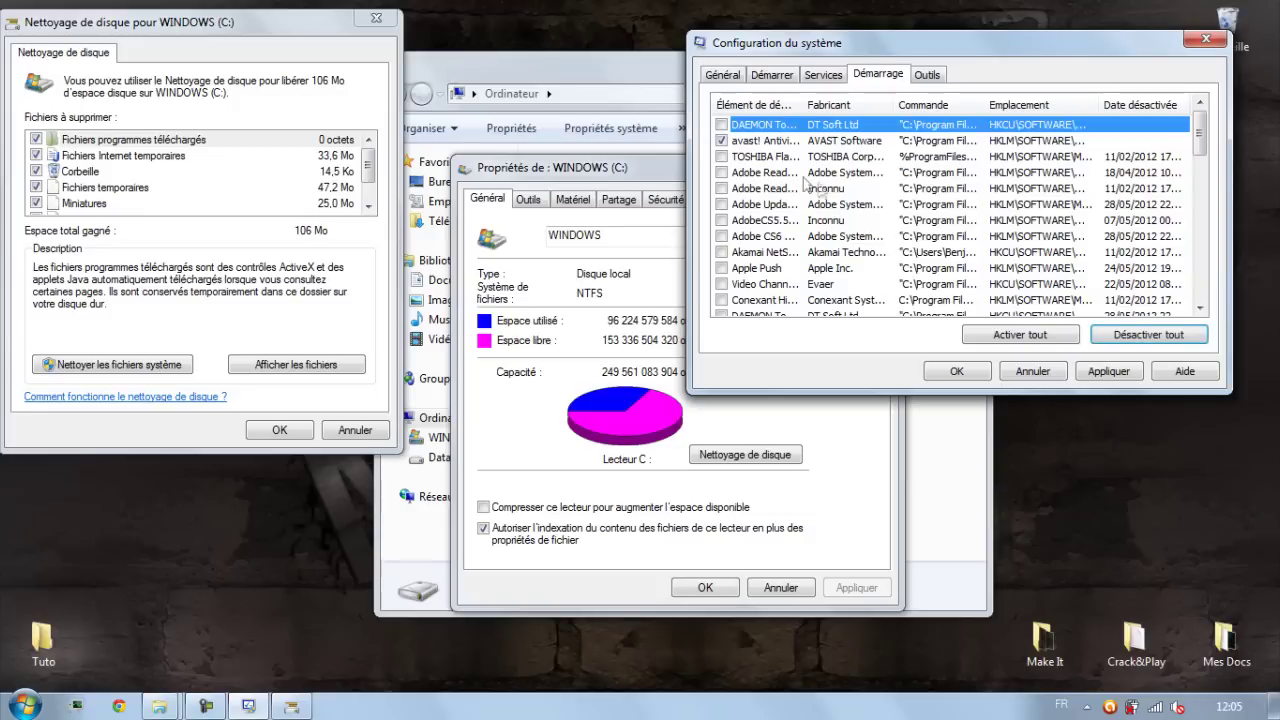
{"action": "left_click", "coordinate": [1097, 373]}
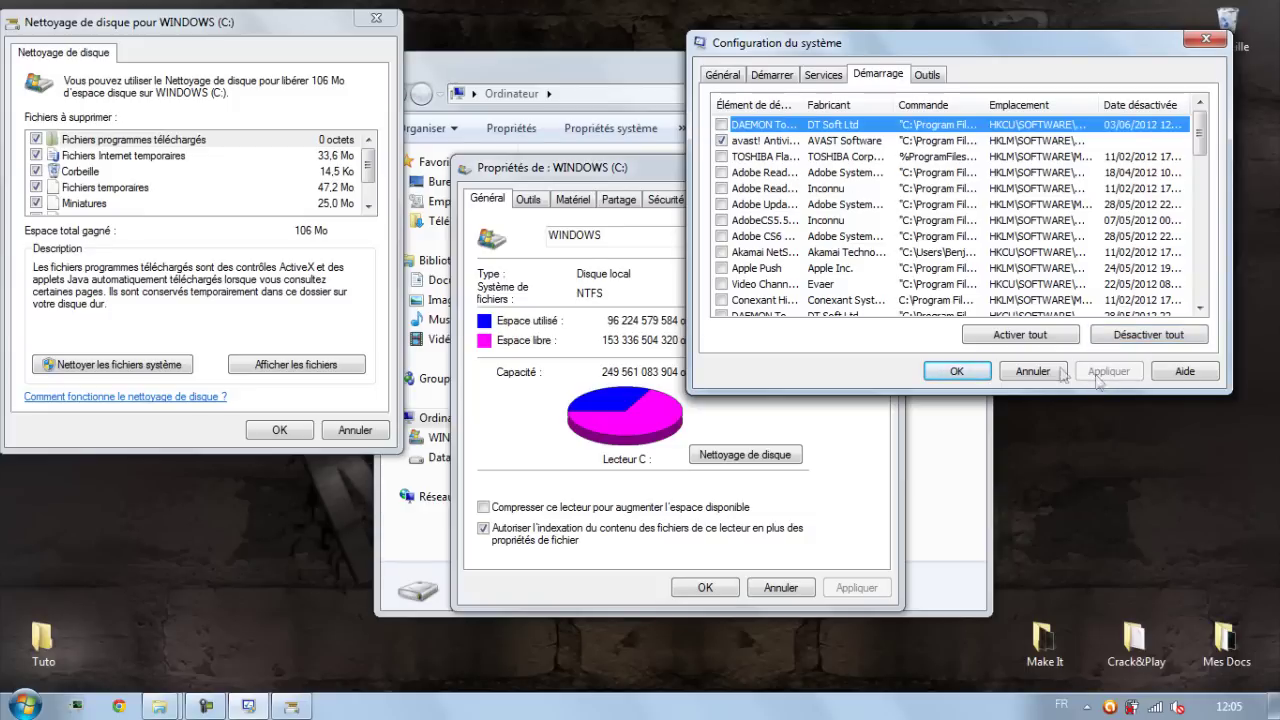
{"action": "left_click", "coordinate": [956, 371]}
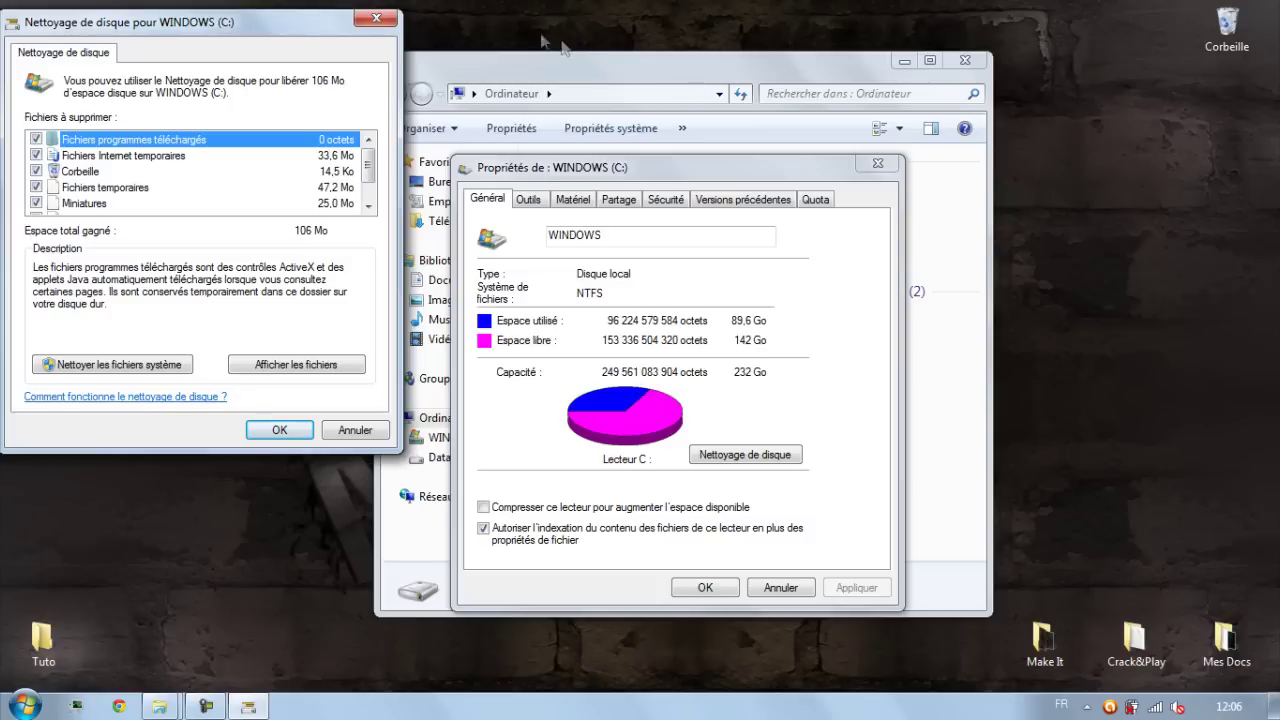
Move the disk cleanup window toward the centre and rescan WINDOWS (C:) with system files included.
{"action": "left_click_drag", "start_coordinate": [300, 31], "coordinate": [687, 35]}
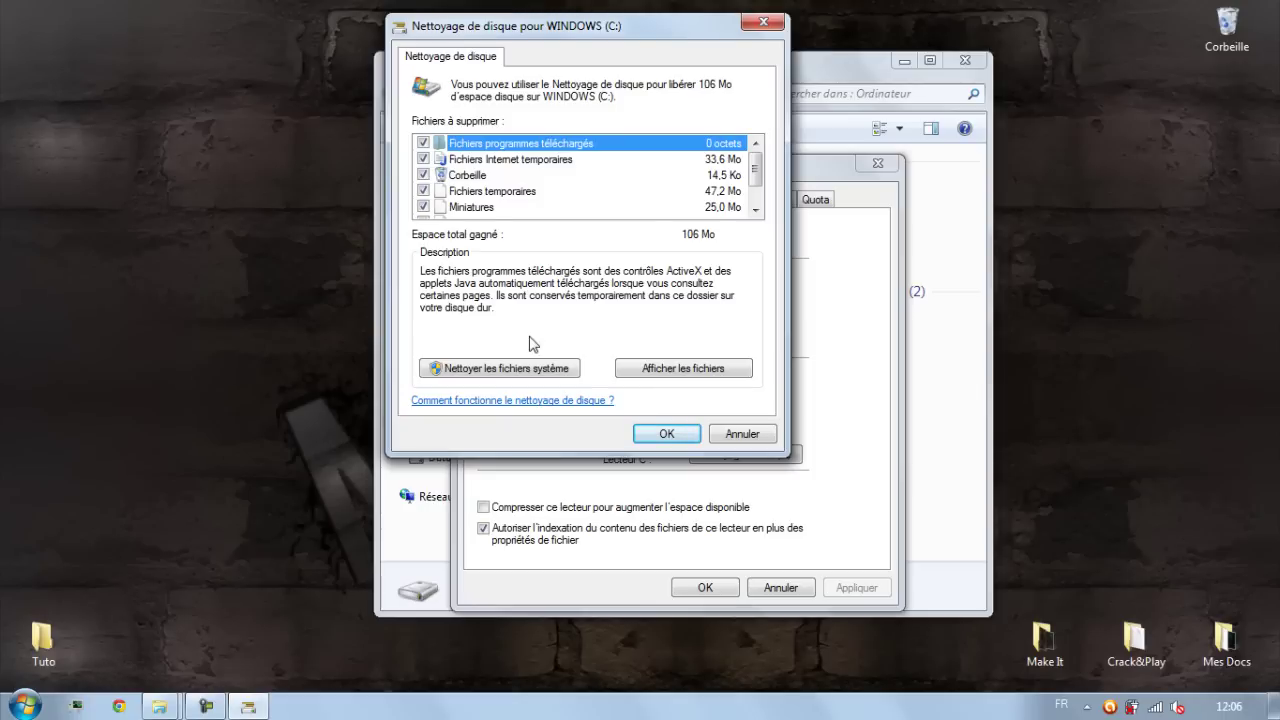
{"action": "left_click", "coordinate": [473, 370]}
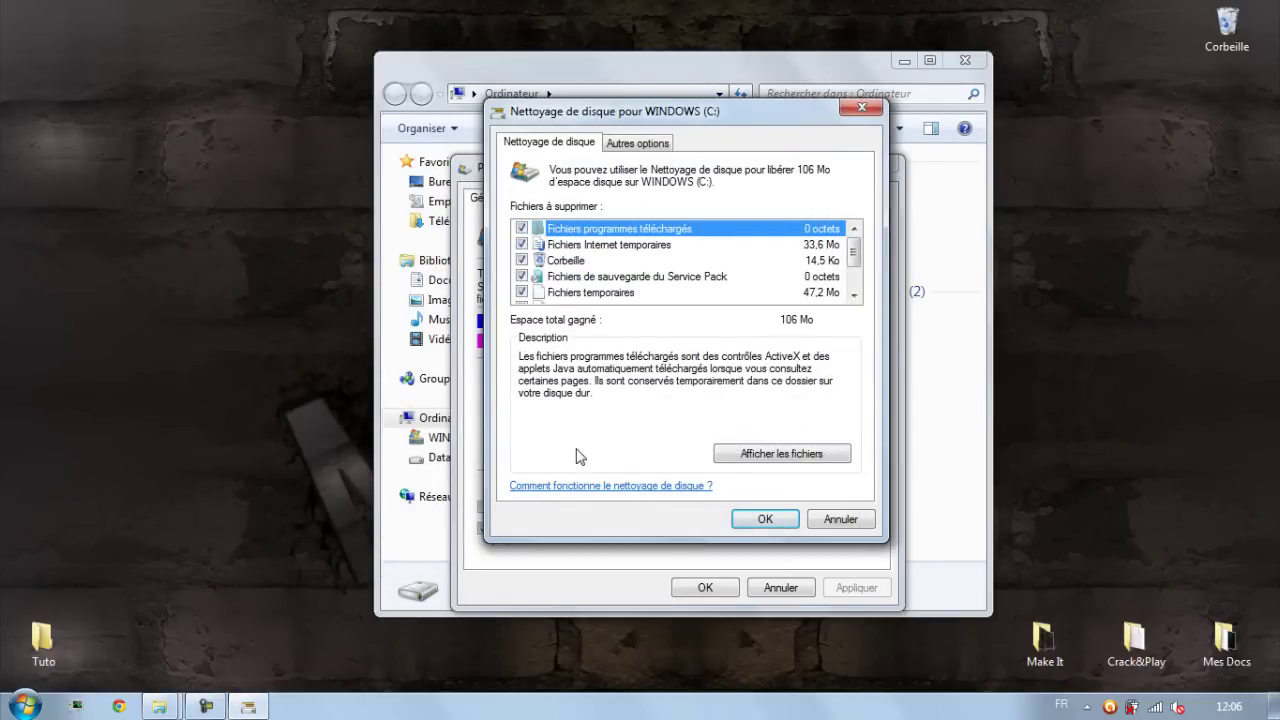
Examine all the categories of files selected for deletion in the disk cleanup of WINDOWS (C:).
{"action": "left_click", "coordinate": [854, 296]}
{"action": "left_click", "coordinate": [854, 296]}
{"action": "left_click", "coordinate": [854, 296]}
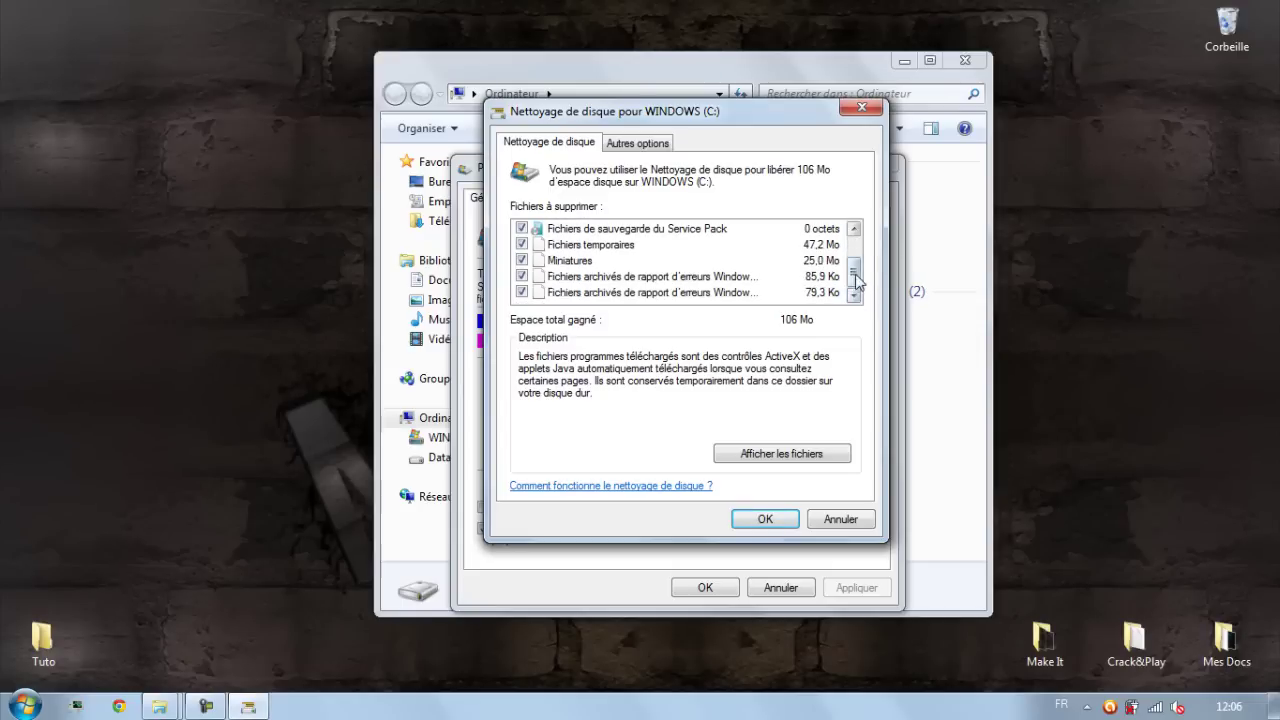
{"action": "left_click_drag", "start_coordinate": [855, 274], "coordinate": [858, 244]}
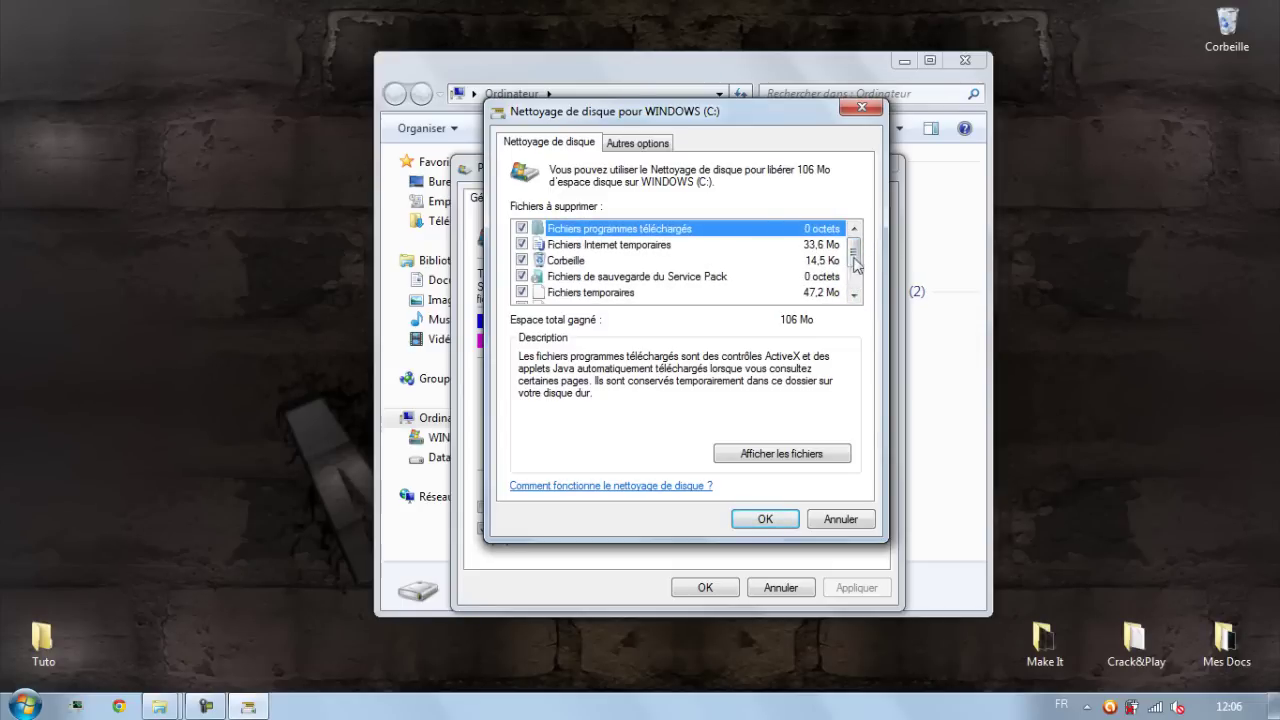
{"action": "left_click_drag", "start_coordinate": [858, 256], "coordinate": [857, 280]}
{"action": "scroll", "coordinate": [591, 281], "scroll_direction": "up", "scroll_amount": 1}
{"action": "scroll", "coordinate": [524, 278], "scroll_direction": "down", "scroll_amount": 1}
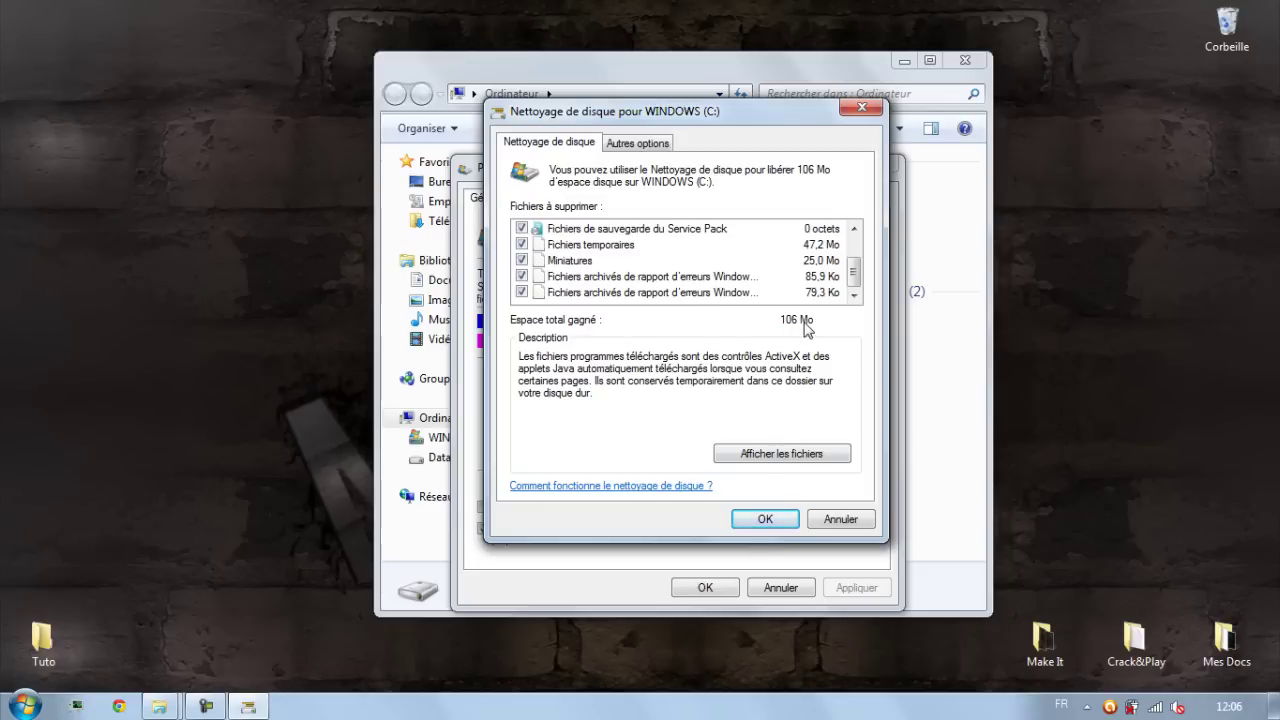
{"action": "scroll", "coordinate": [822, 258], "scroll_direction": "up", "scroll_amount": 1}
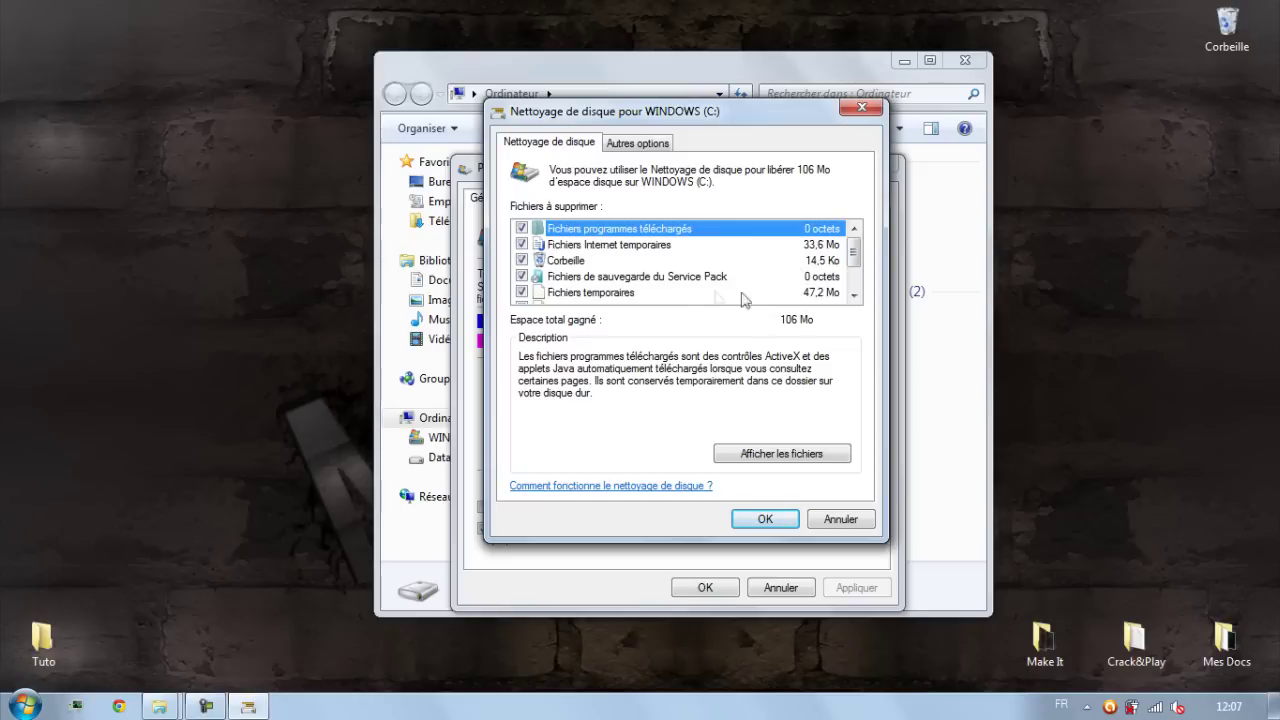
{"action": "scroll", "coordinate": [640, 251], "scroll_direction": "down", "scroll_amount": 1}
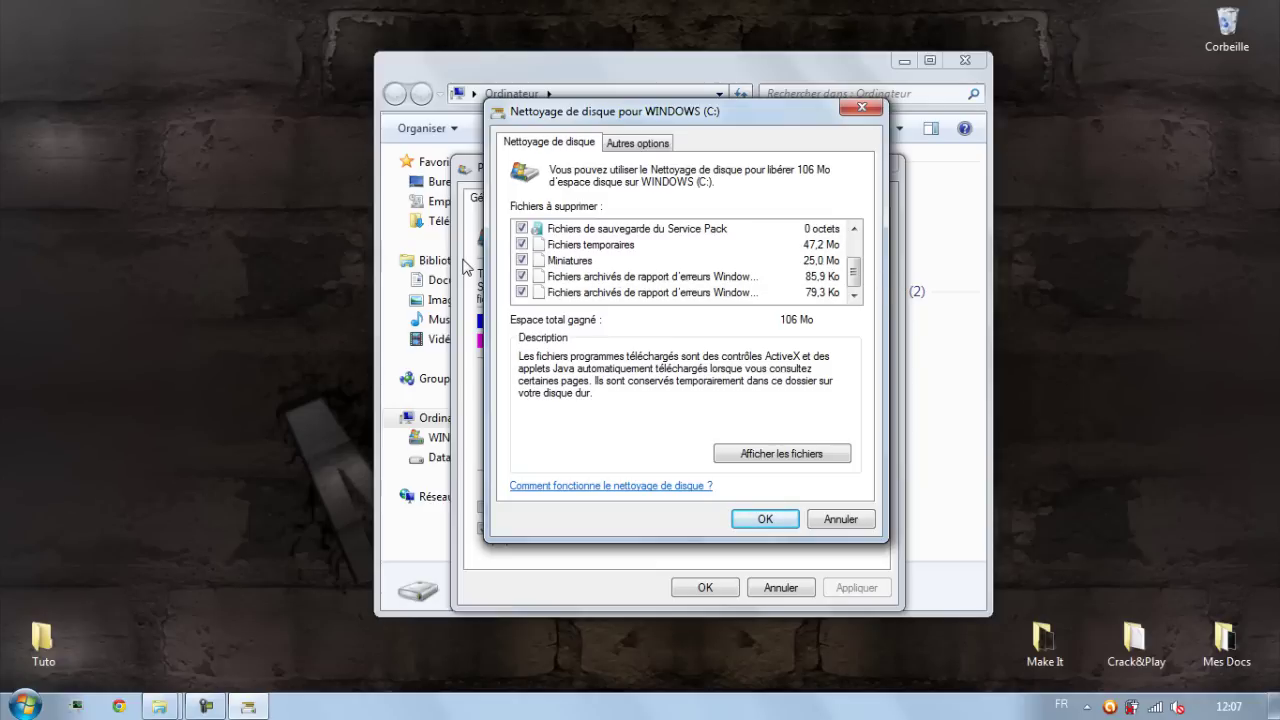
{"action": "scroll", "coordinate": [635, 285], "scroll_direction": "up", "scroll_amount": 1}
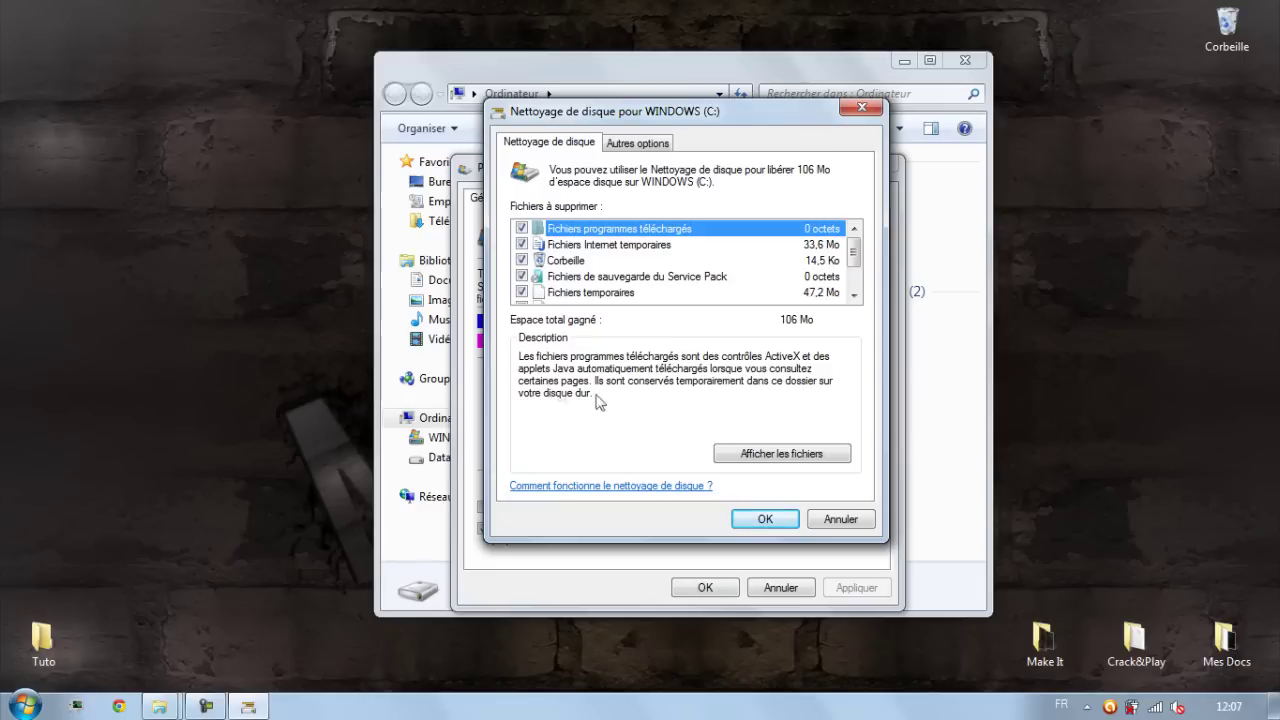
Permanently delete the selected cleanup files from WINDOWS (C:), then close the drive properties and Ordinateur windows.
{"action": "left_click", "coordinate": [775, 519]}
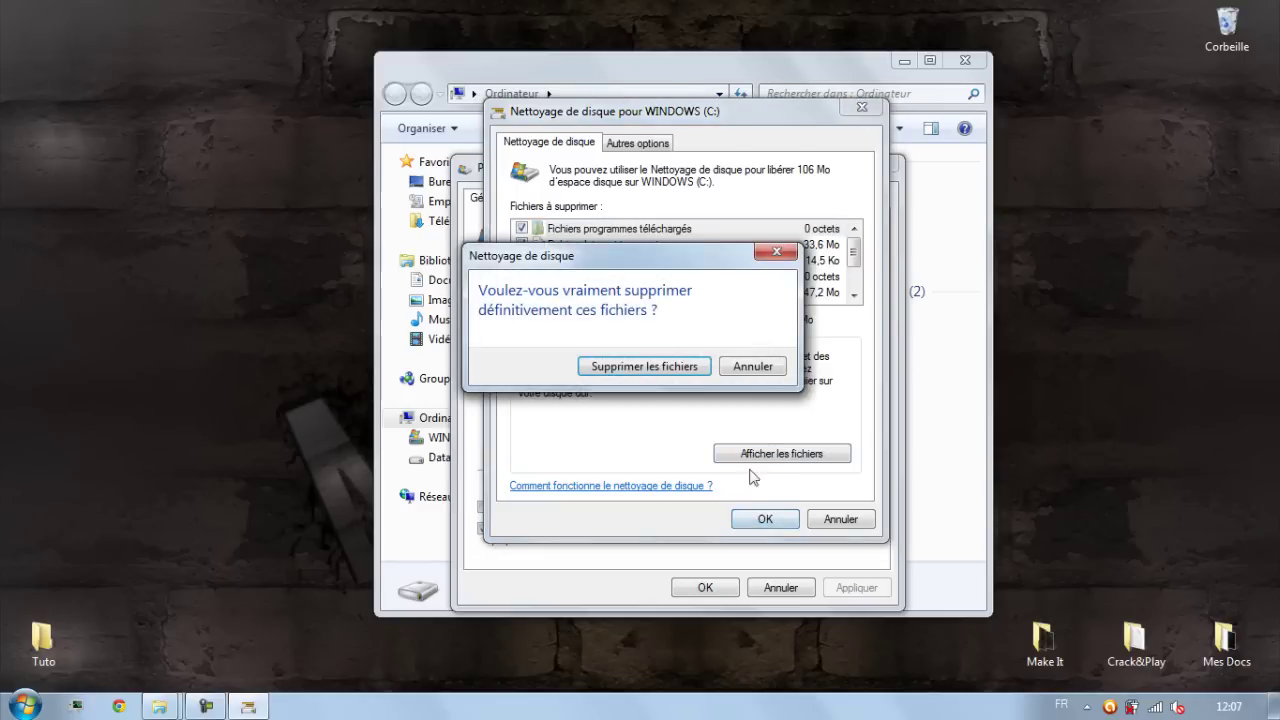
{"action": "left_click", "coordinate": [695, 372]}
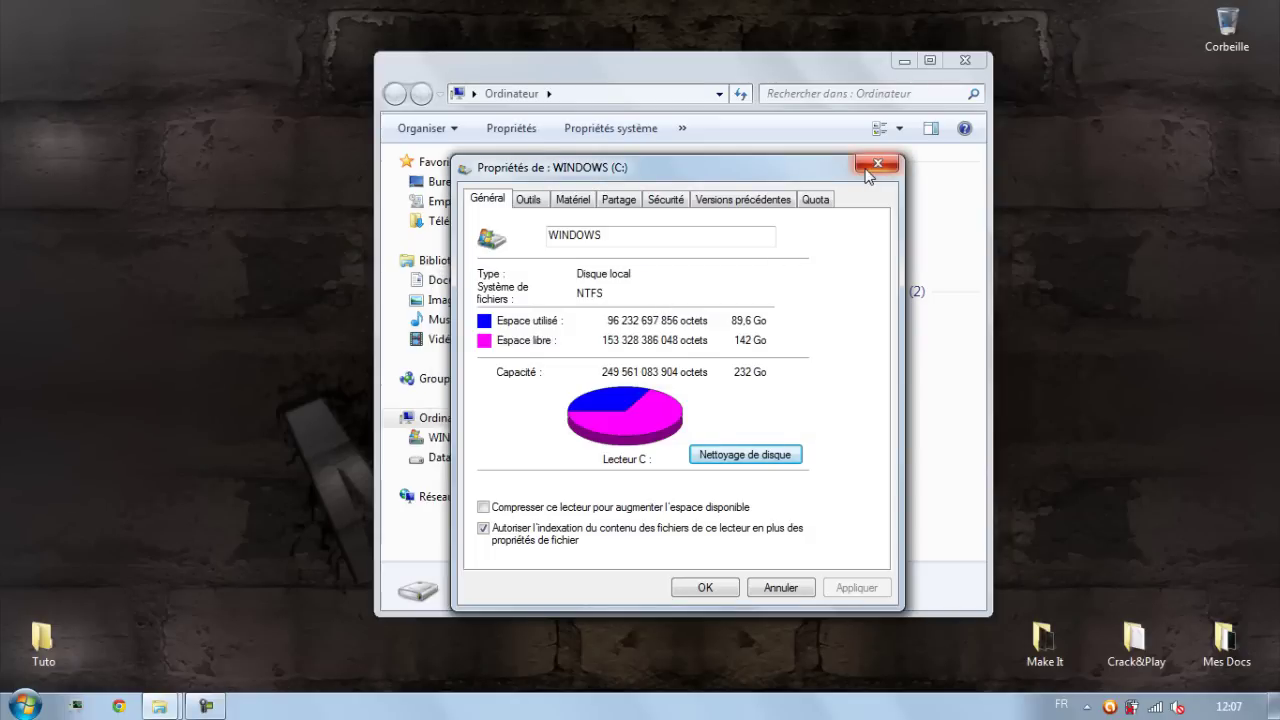
{"action": "left_click", "coordinate": [867, 170]}
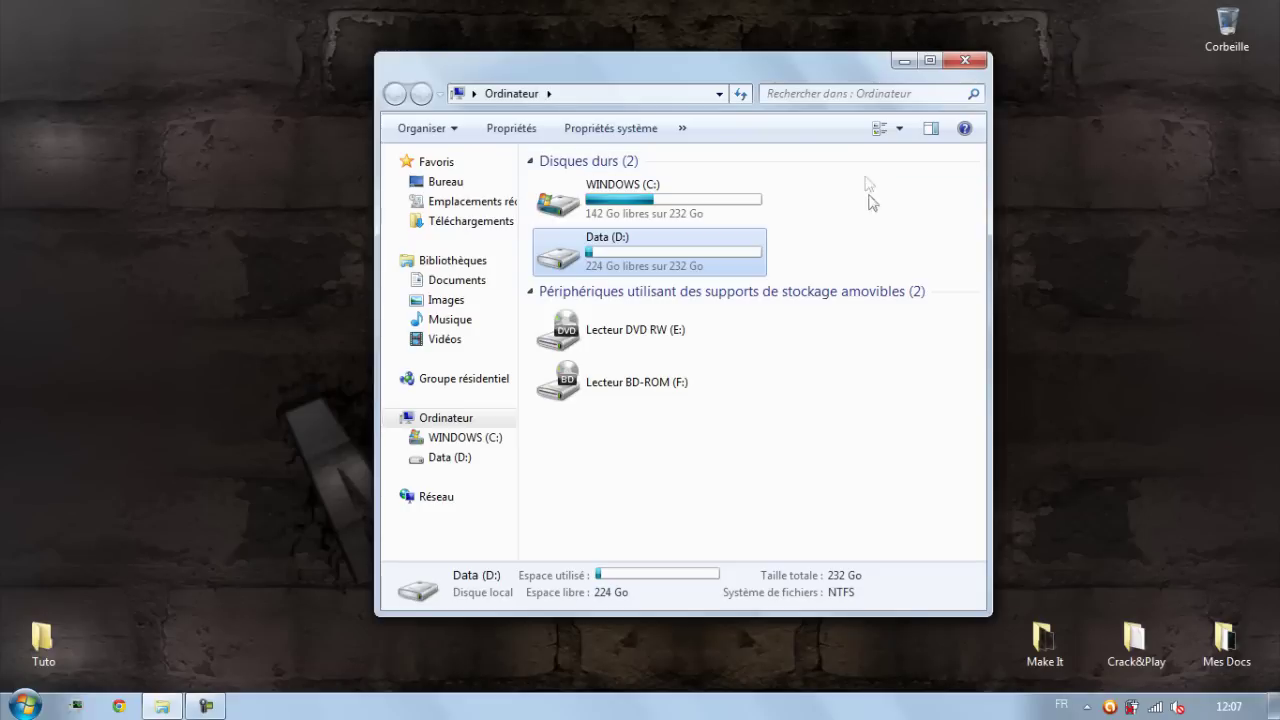
{"action": "left_click", "coordinate": [962, 58]}
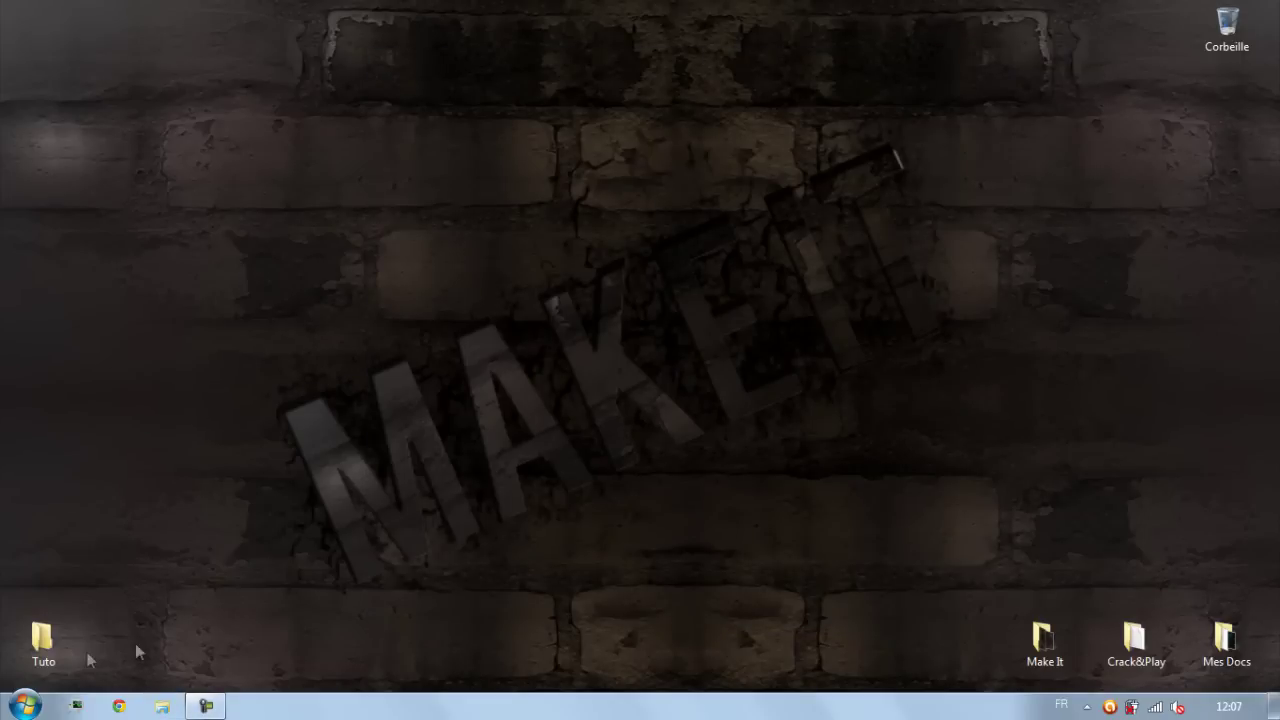
Open Programmes et fonctionnalités in the Panneau de configuration.
{"action": "left_click", "coordinate": [25, 706]}
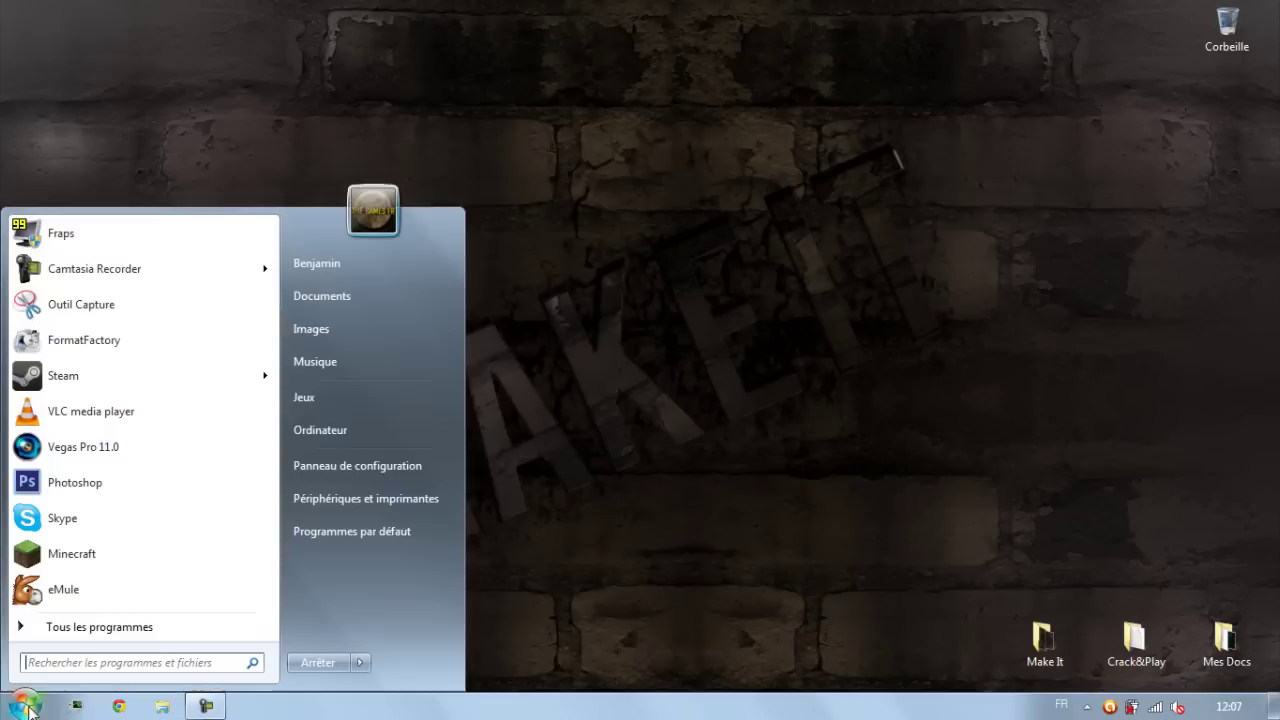
{"action": "left_click", "coordinate": [380, 463]}
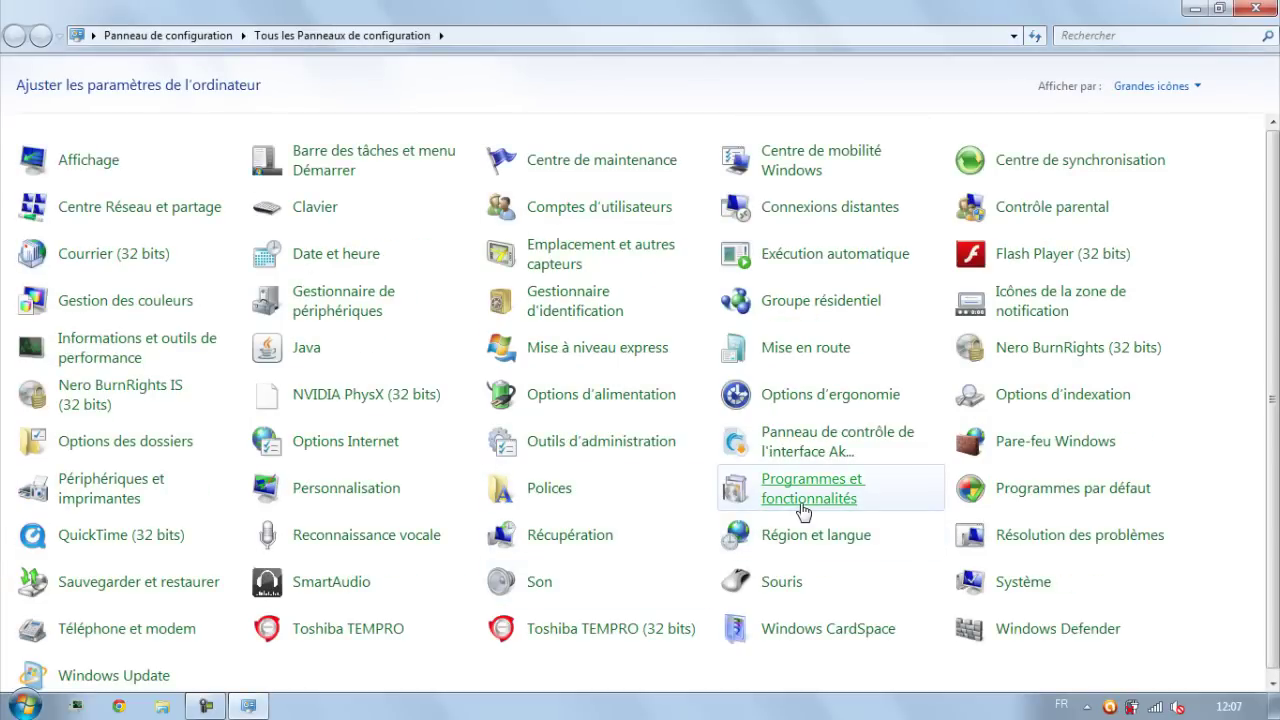
{"action": "left_click", "coordinate": [803, 508]}
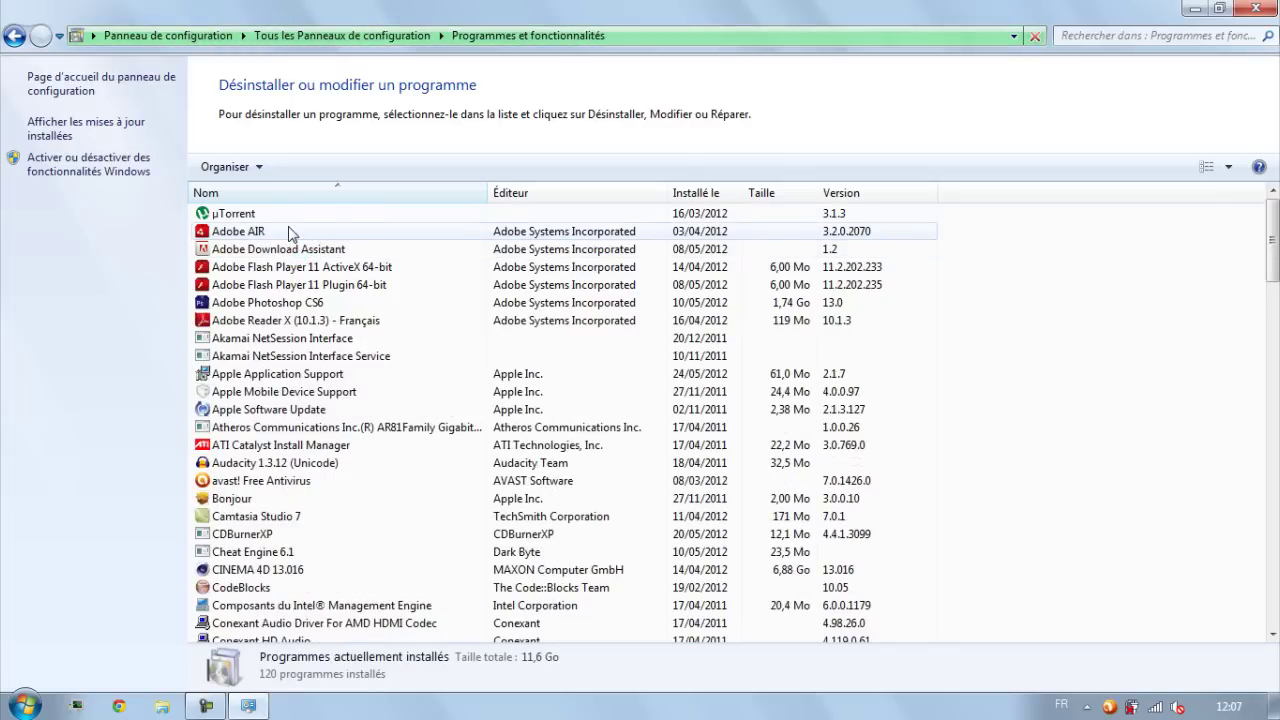
Look through the full list of installed programs for software that could be uninstalled, and close the window.
{"action": "scroll", "coordinate": [290, 233], "scroll_direction": "down", "scroll_amount": 2}
{"action": "scroll", "coordinate": [251, 372], "scroll_direction": "down", "scroll_amount": 4}
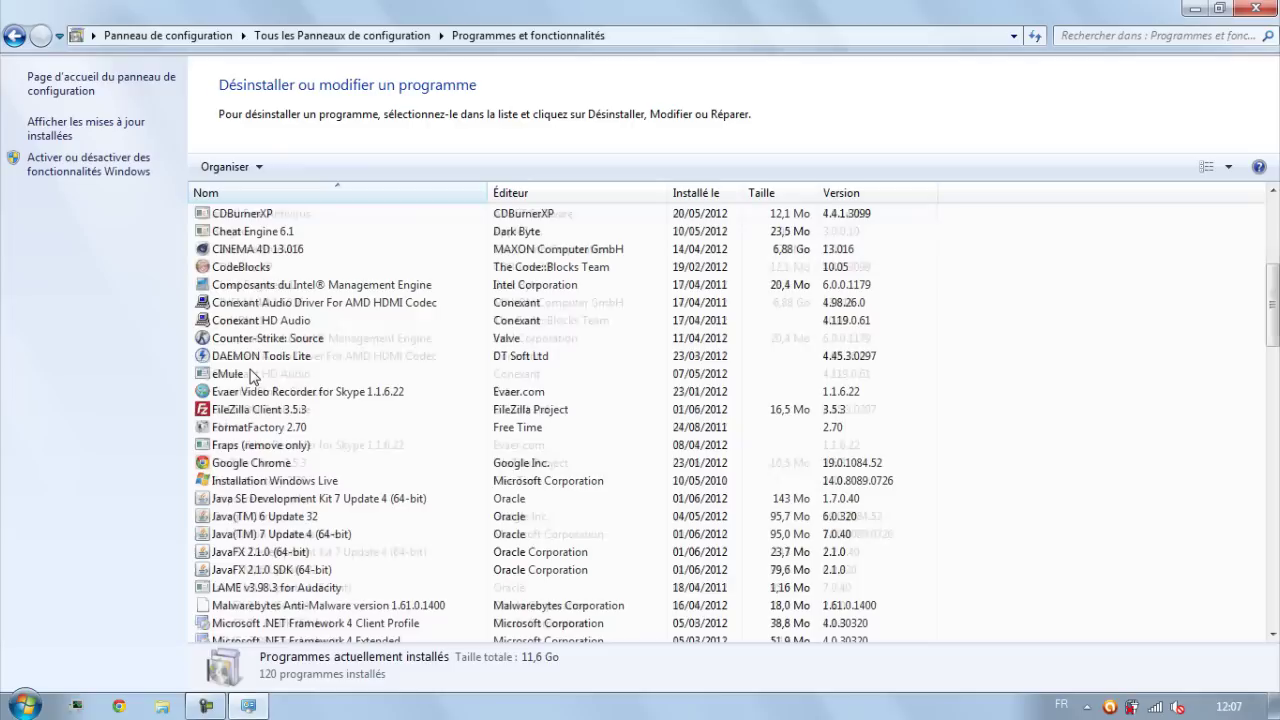
{"action": "scroll", "coordinate": [253, 372], "scroll_direction": "down", "scroll_amount": 4}
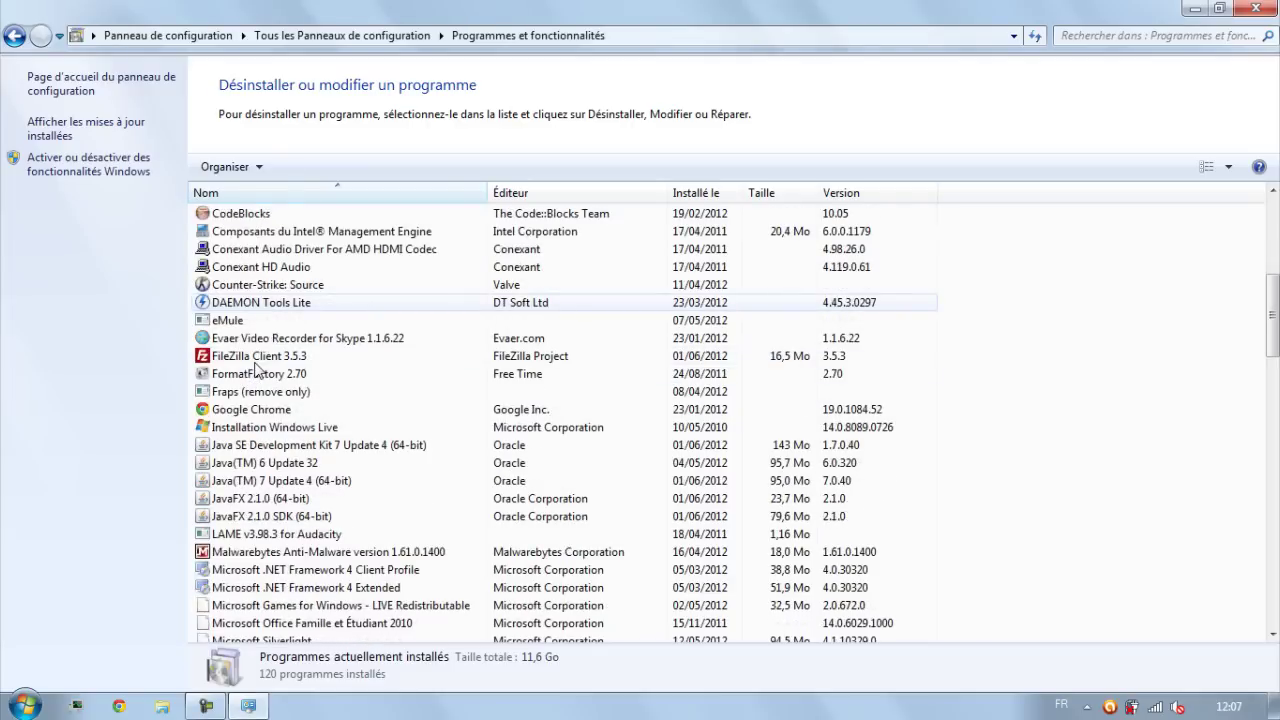
{"action": "scroll", "coordinate": [255, 370], "scroll_direction": "down", "scroll_amount": 9}
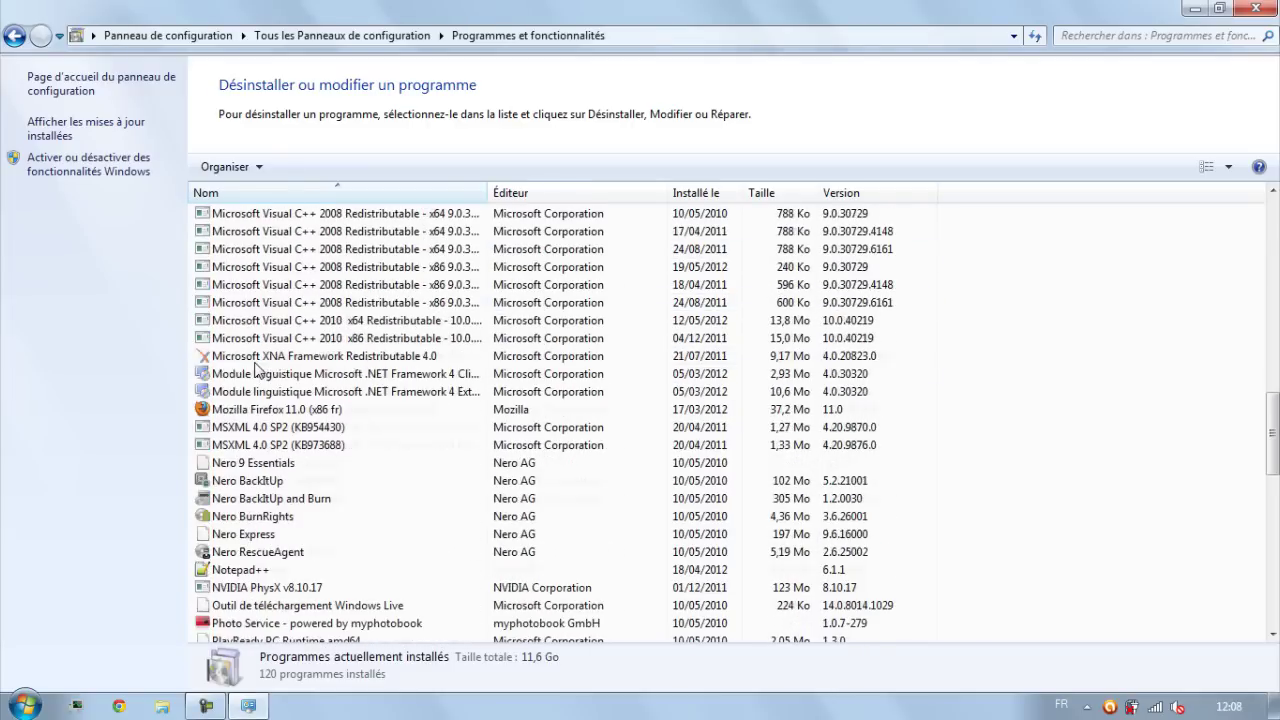
{"action": "scroll", "coordinate": [255, 370], "scroll_direction": "up", "scroll_amount": 9}
{"action": "scroll", "coordinate": [255, 370], "scroll_direction": "up", "scroll_amount": 9}
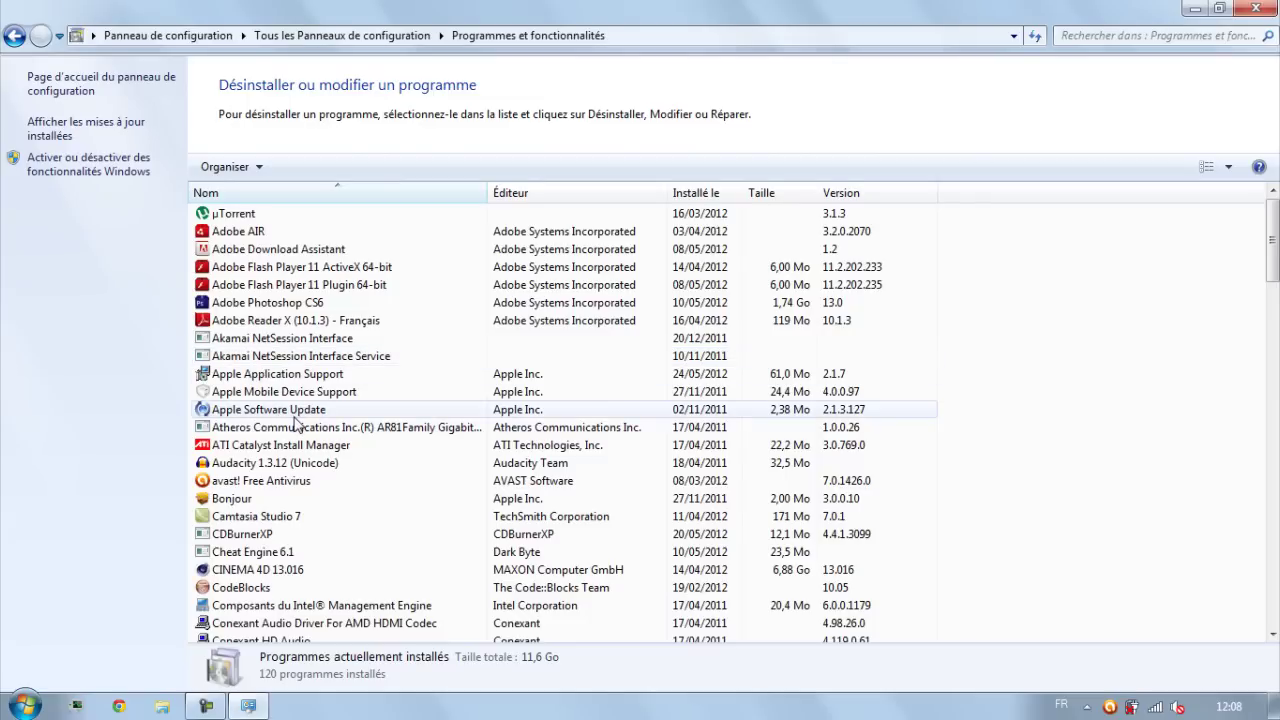
{"action": "scroll", "coordinate": [290, 418], "scroll_direction": "down", "scroll_amount": 20}
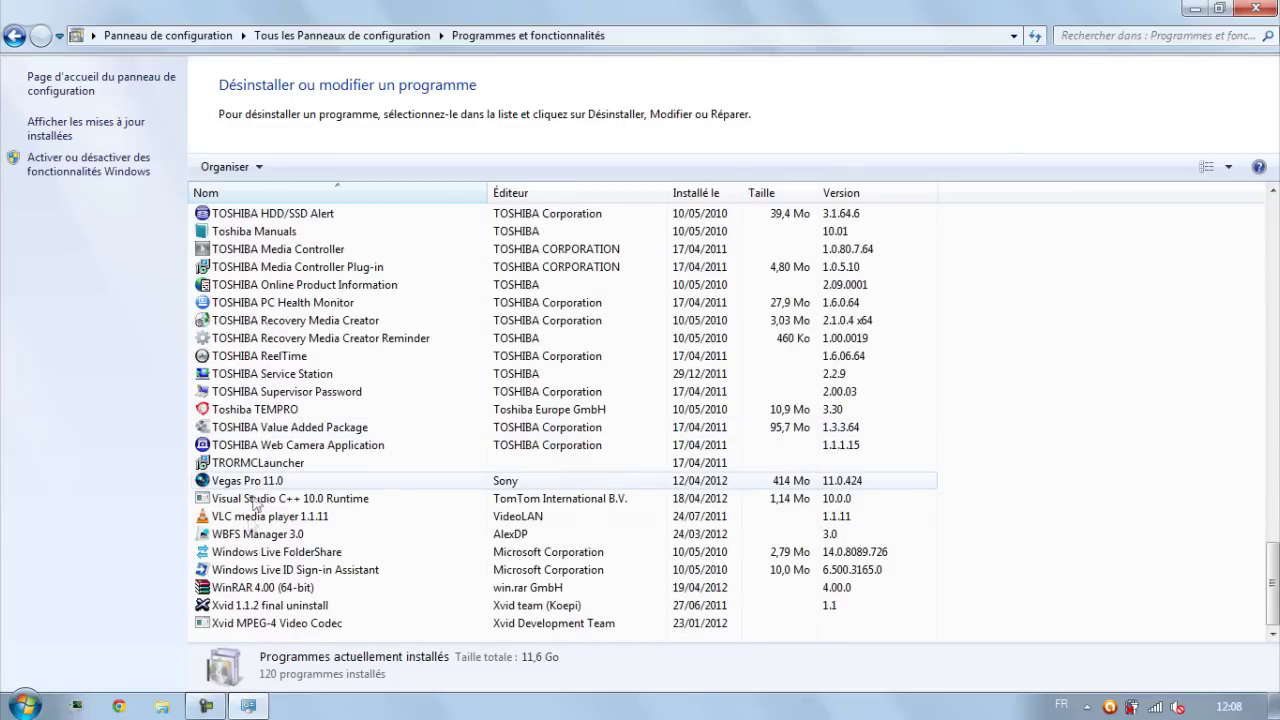
{"action": "left_click", "coordinate": [1260, 8]}
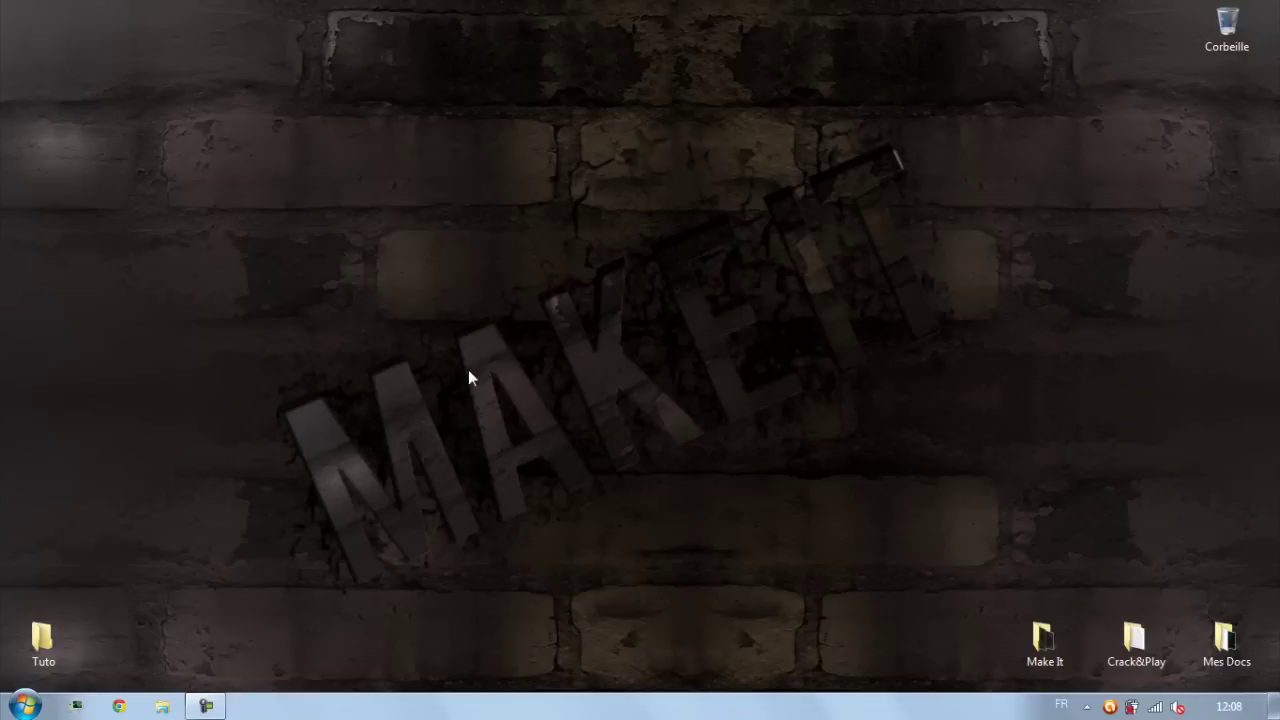
Open the Program Files (x86) folder on WINDOWS (C:) in a maximized Explorer window.
{"action": "left_click", "coordinate": [163, 707]}
{"action": "left_click_drag", "start_coordinate": [755, 78], "coordinate": [790, 67]}
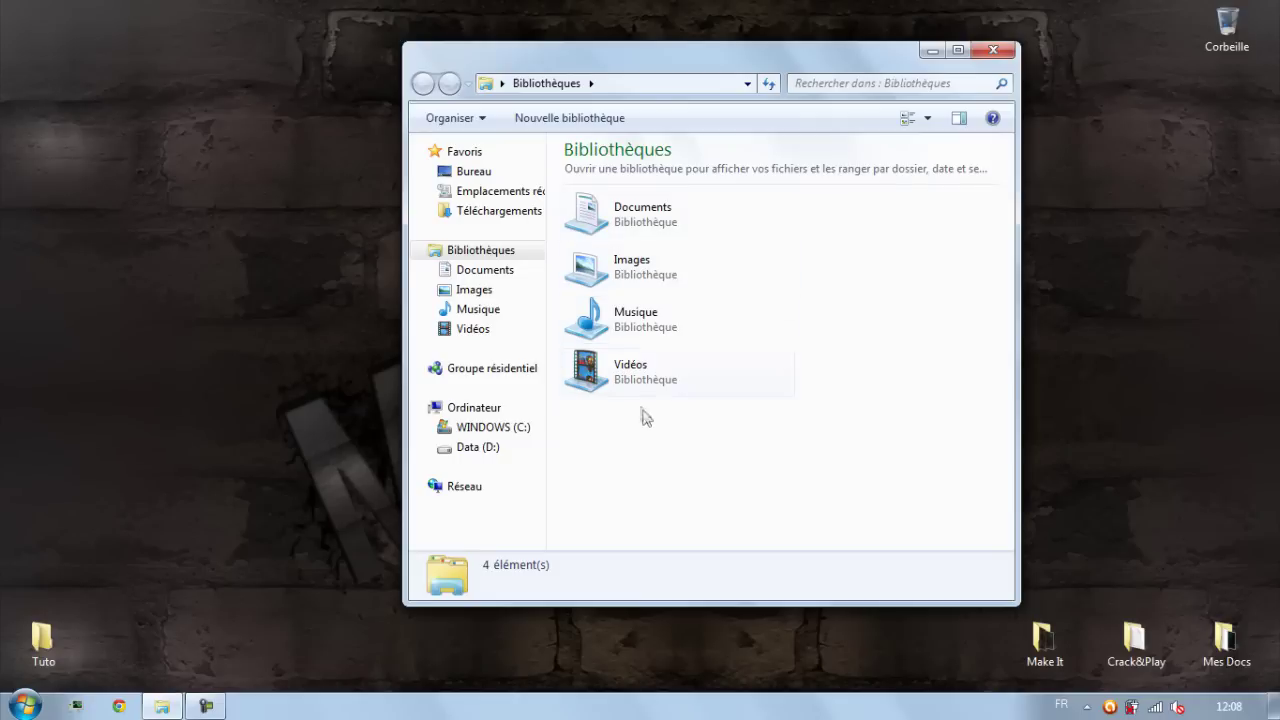
{"action": "left_click", "coordinate": [476, 431]}
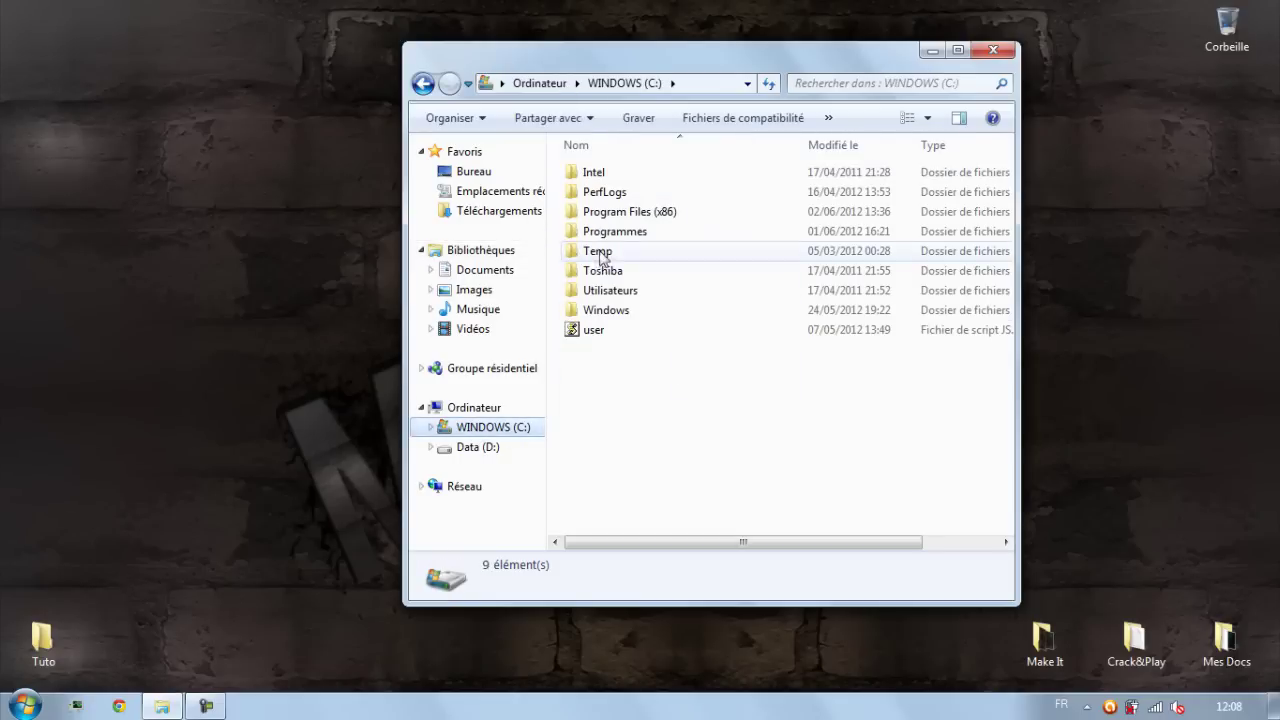
{"action": "double_click", "coordinate": [676, 213]}
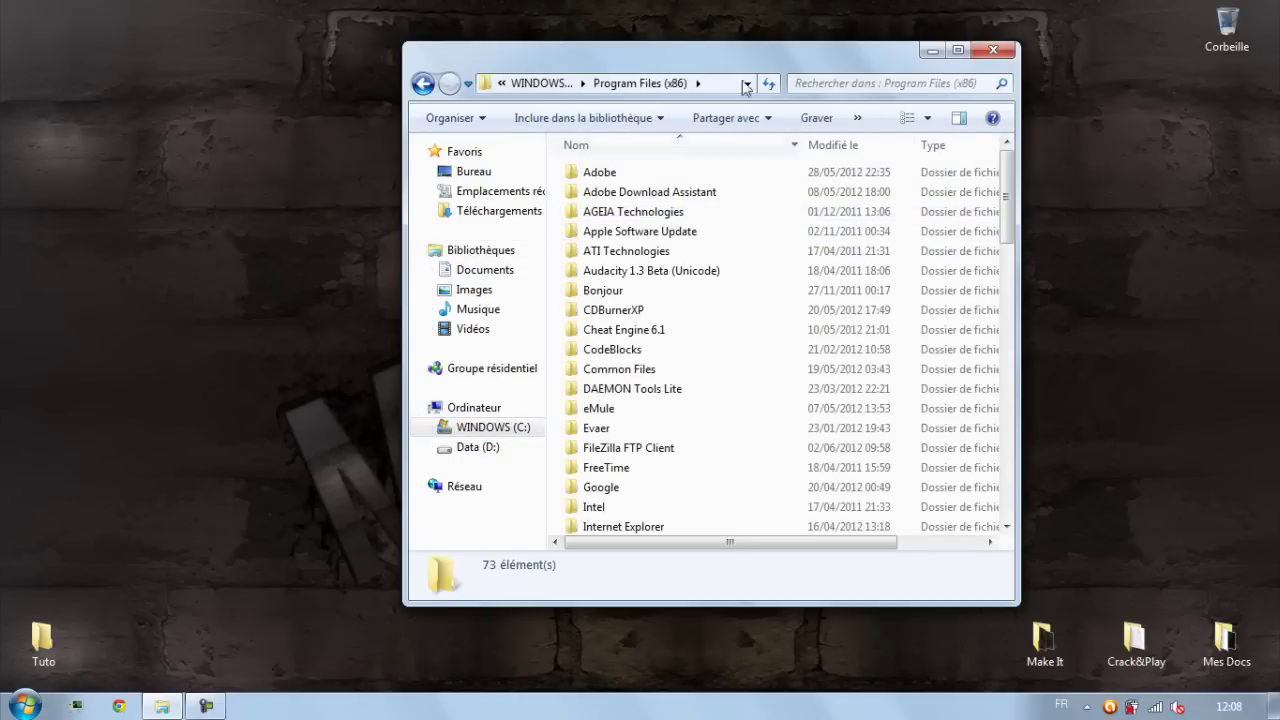
{"action": "double_click", "coordinate": [782, 66]}
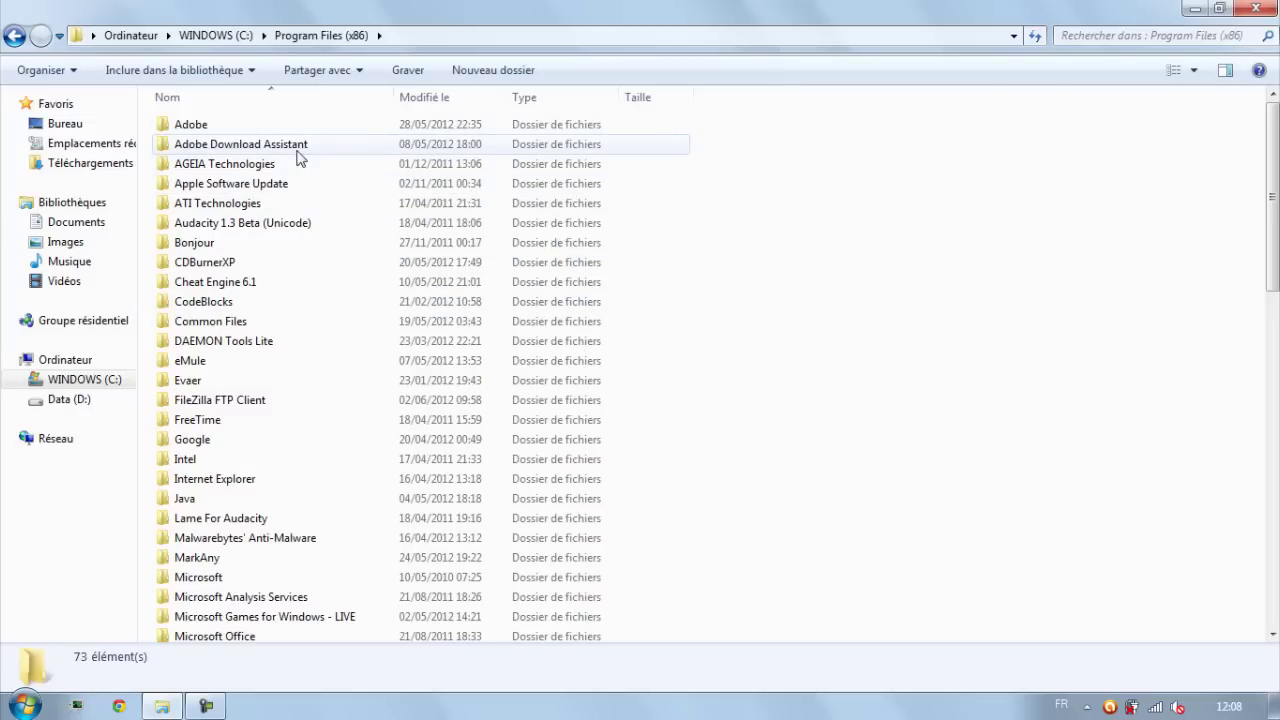
Look through the program folders in Program Files (x86) and check the contents of the StarCraft II folder.
{"action": "scroll", "coordinate": [303, 150], "scroll_direction": "down", "scroll_amount": 15}
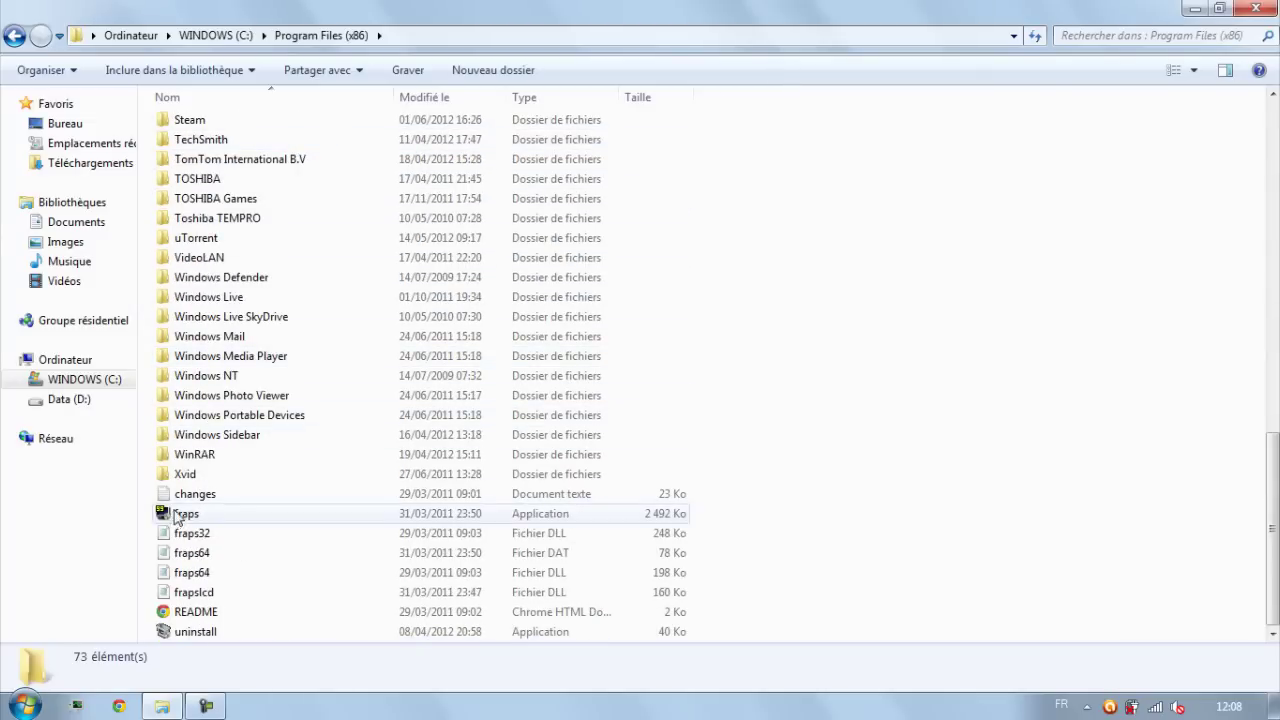
{"action": "scroll", "coordinate": [174, 515], "scroll_direction": "up", "scroll_amount": 3}
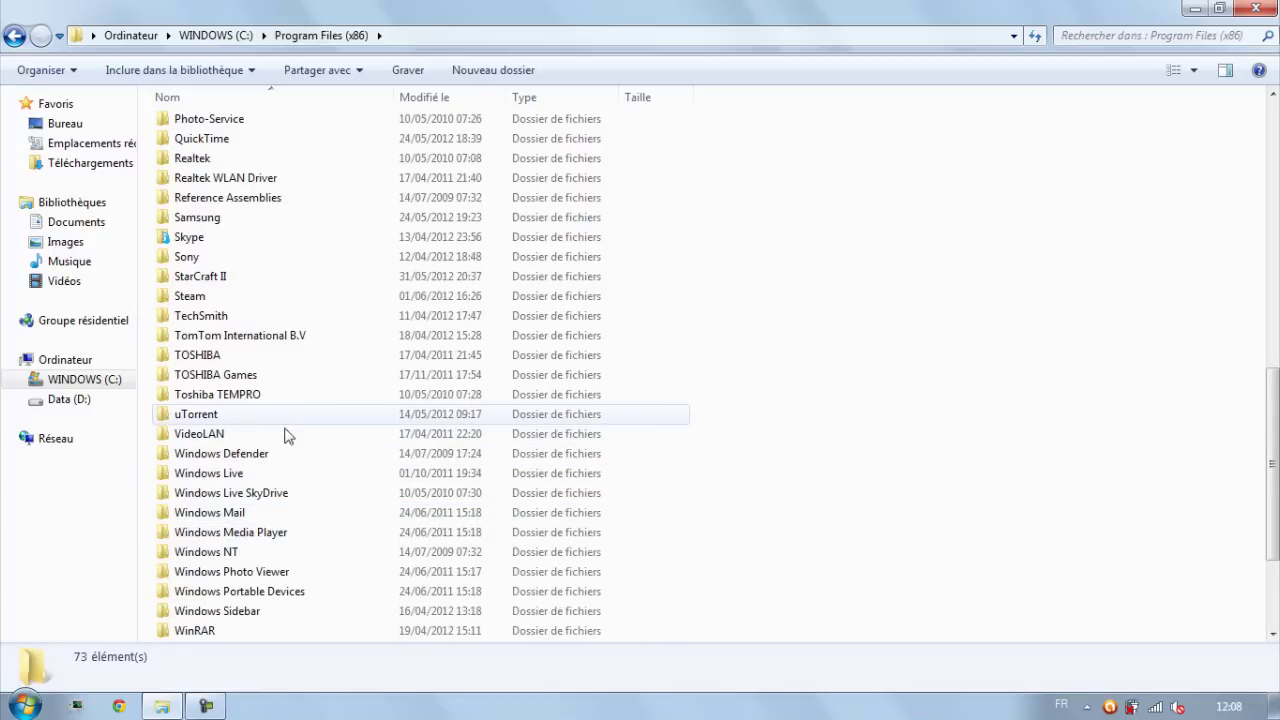
{"action": "scroll", "coordinate": [228, 500], "scroll_direction": "up", "scroll_amount": 2}
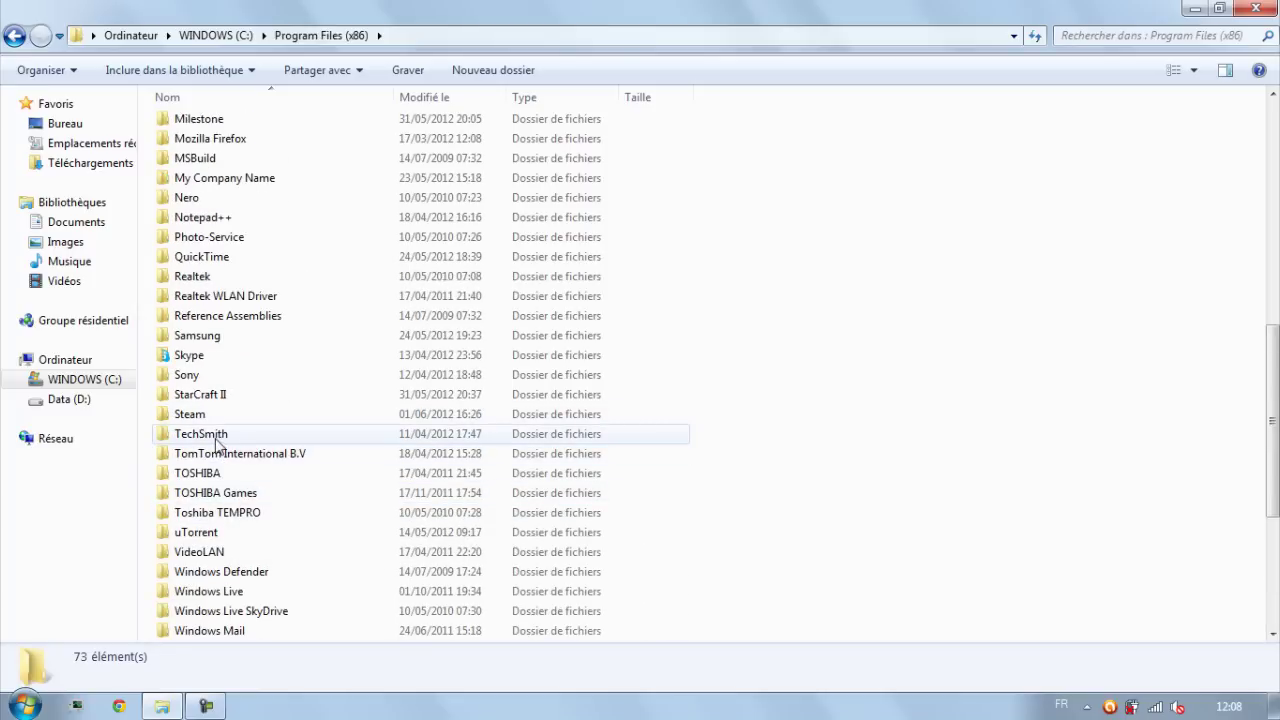
{"action": "double_click", "coordinate": [212, 396]}
{"action": "key", "text": "BackSpace"}
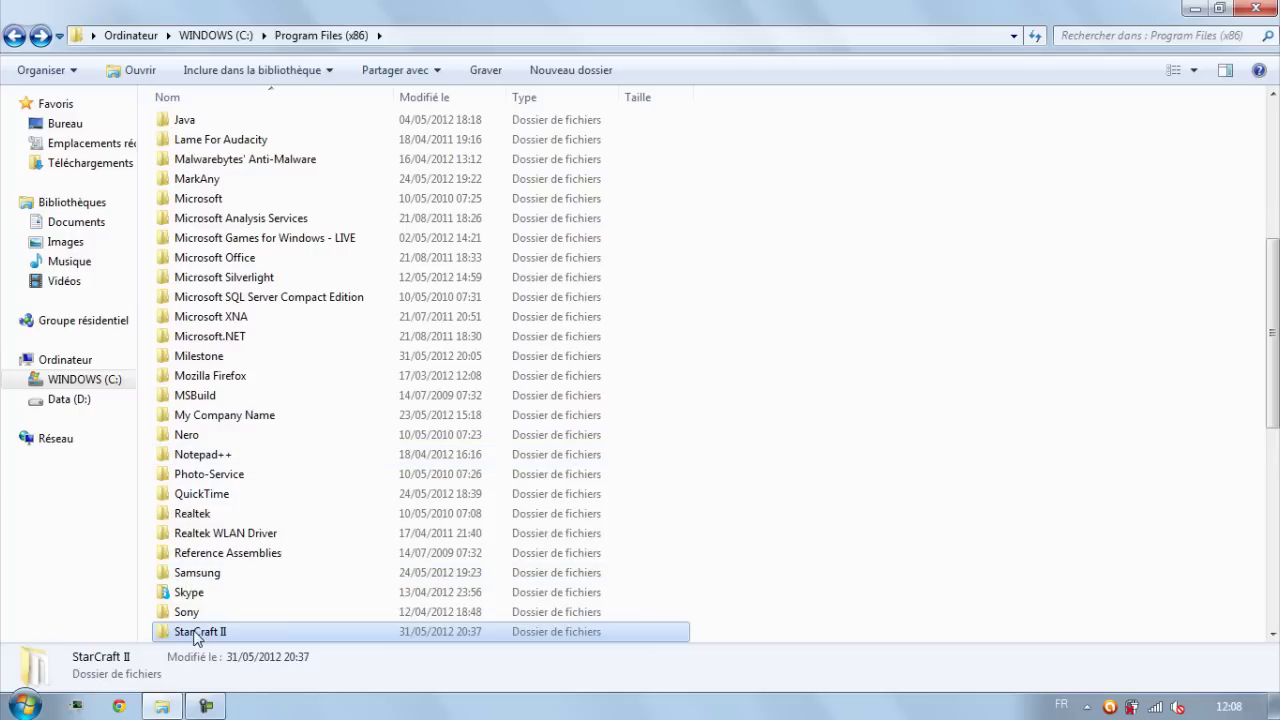
Delete the StarCraft II folder from Program Files (x86).
{"action": "scroll", "coordinate": [203, 610], "scroll_direction": "down", "scroll_amount": 2}
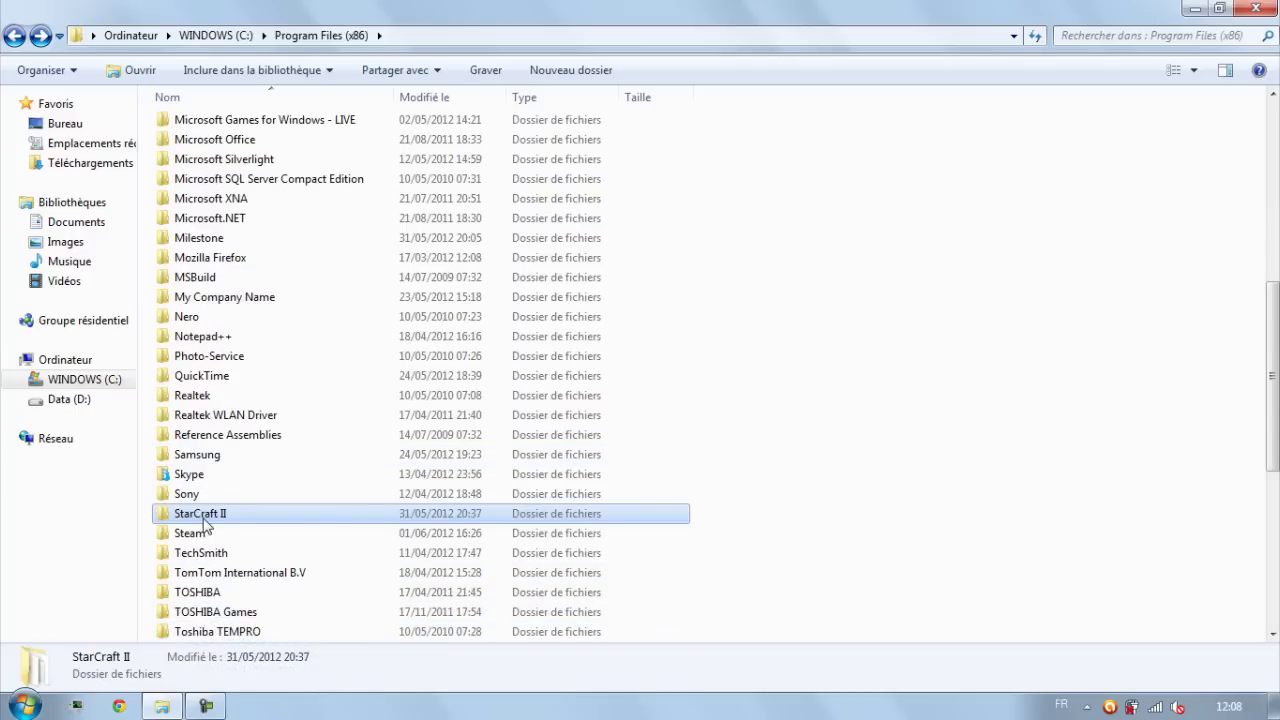
{"action": "key", "text": "Delete"}
{"action": "key", "text": "Return"}
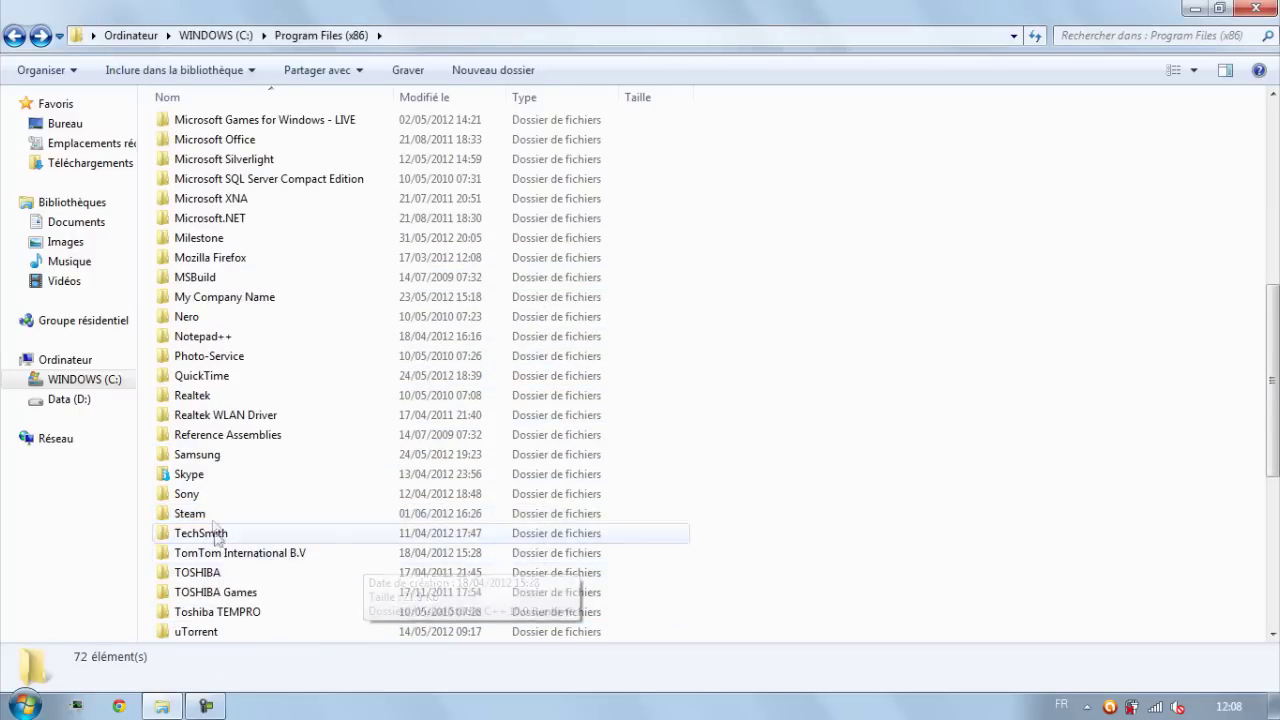
{"action": "scroll", "coordinate": [215, 452], "scroll_direction": "up", "scroll_amount": 1}
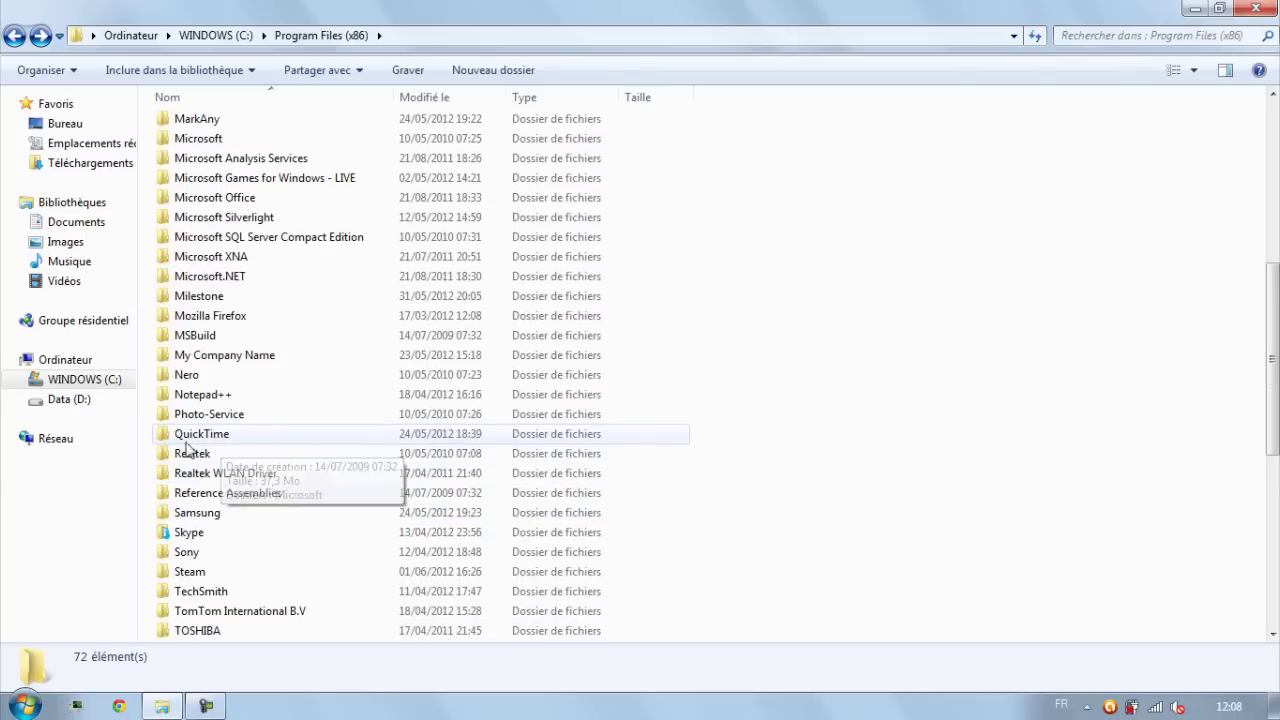
Delete the Milestone folder from Program Files (x86), continuing with administrator rights.
{"action": "left_click", "coordinate": [216, 300]}
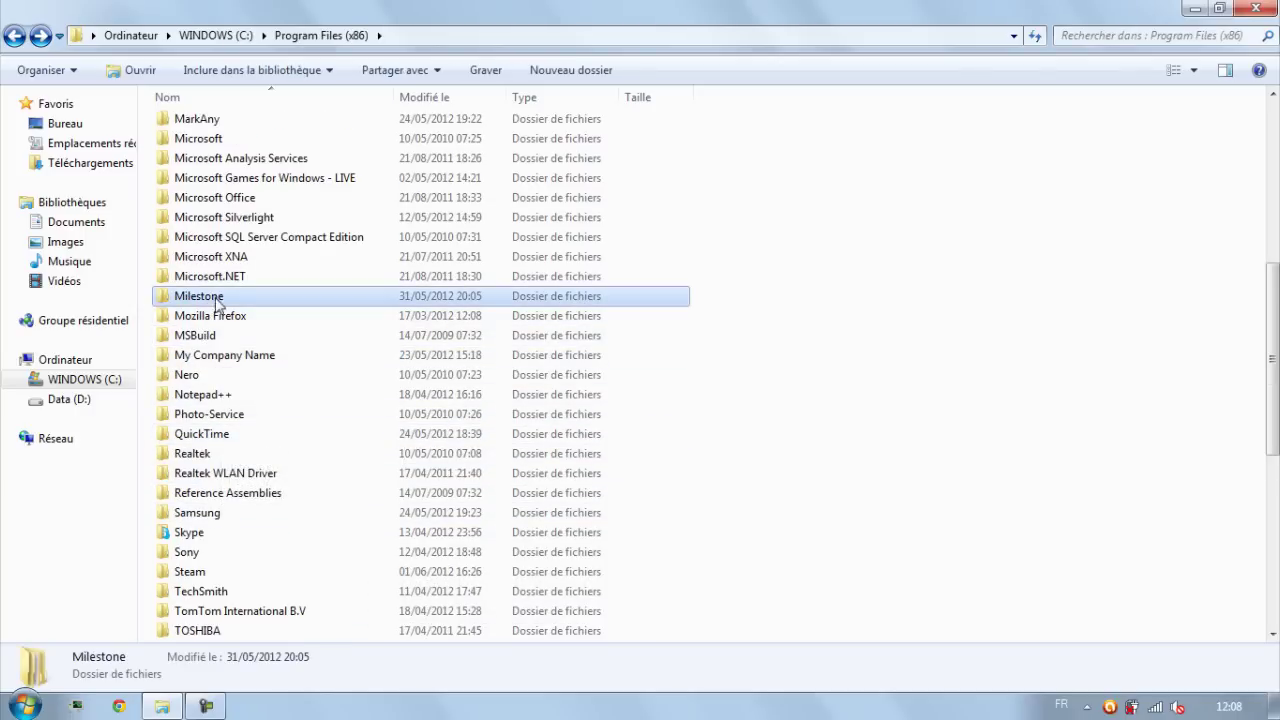
{"action": "double_click", "coordinate": [214, 300]}
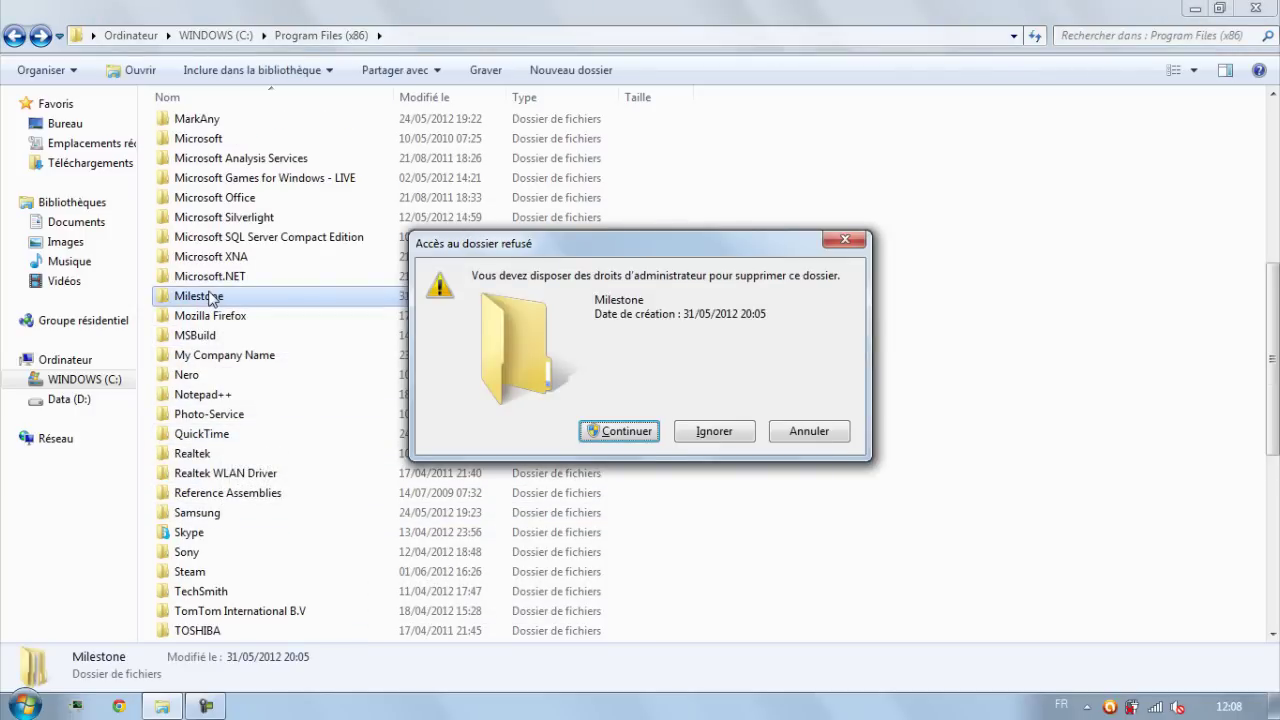
{"action": "key", "text": "Escape"}
Check the contents of the MarkAny and Java folders in Program Files (x86).
{"action": "scroll", "coordinate": [215, 302], "scroll_direction": "up", "scroll_amount": 3}
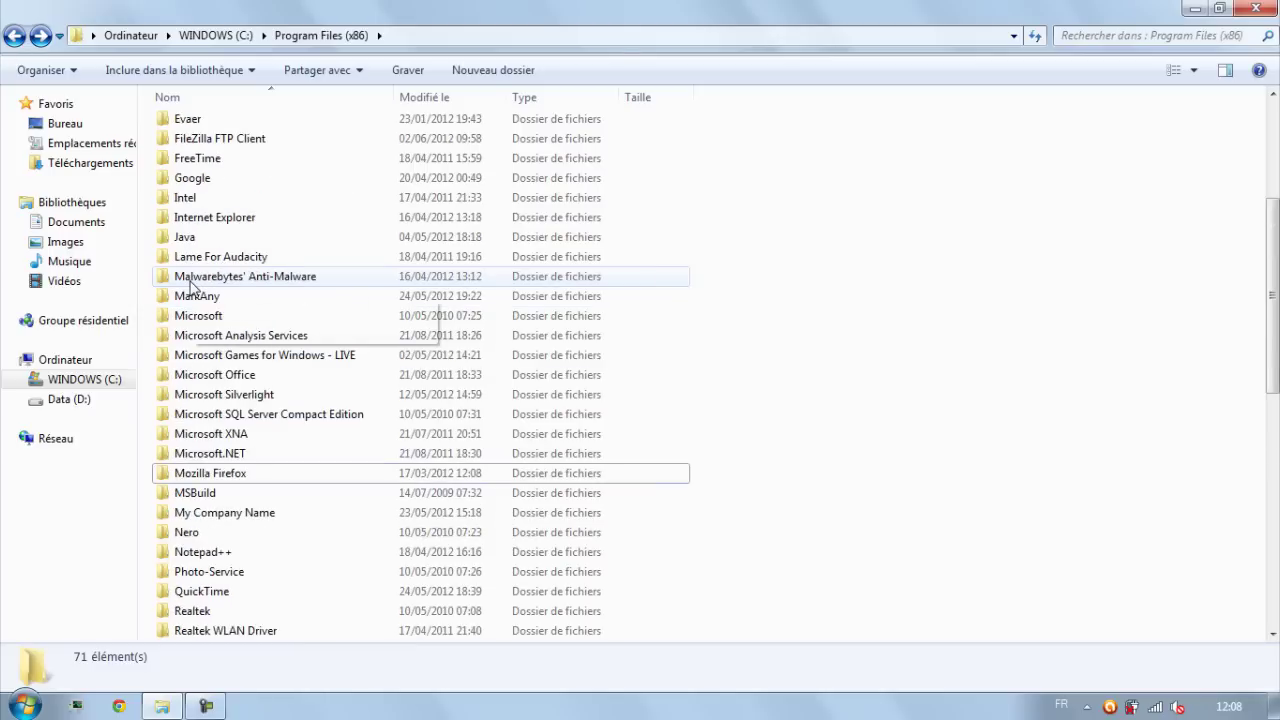
{"action": "double_click", "coordinate": [235, 302]}
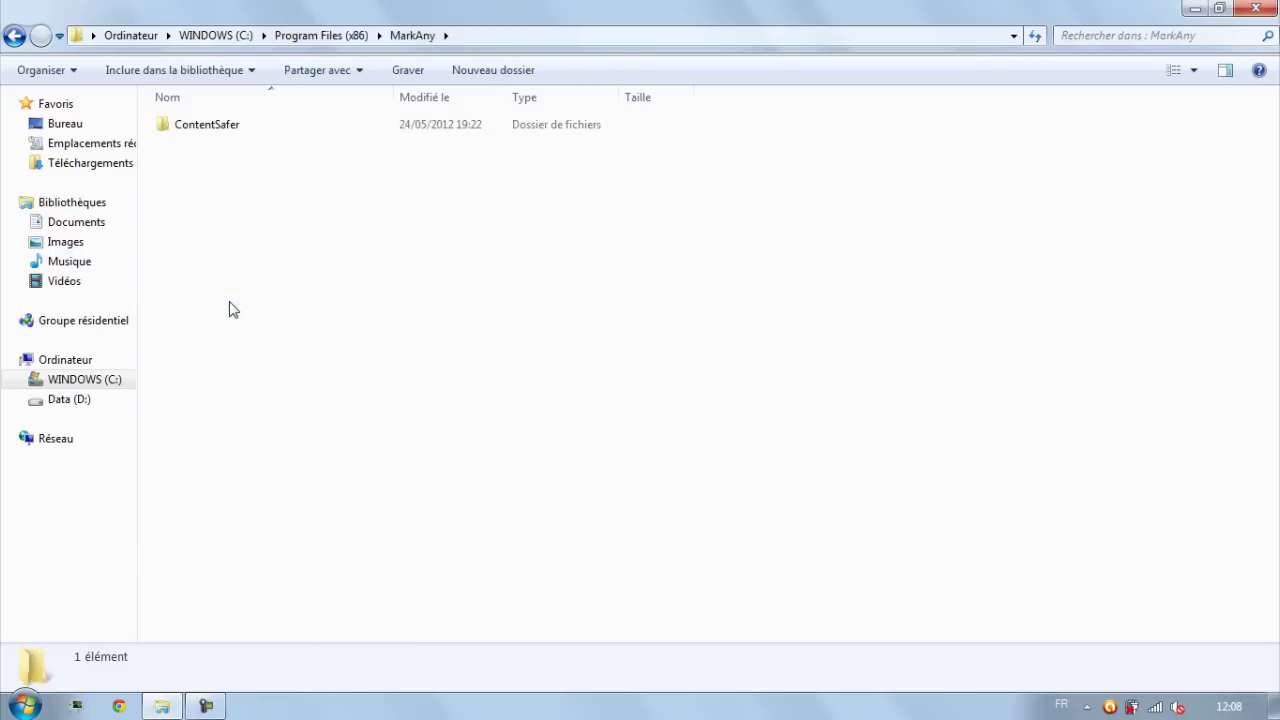
{"action": "key", "text": "BackSpace"}
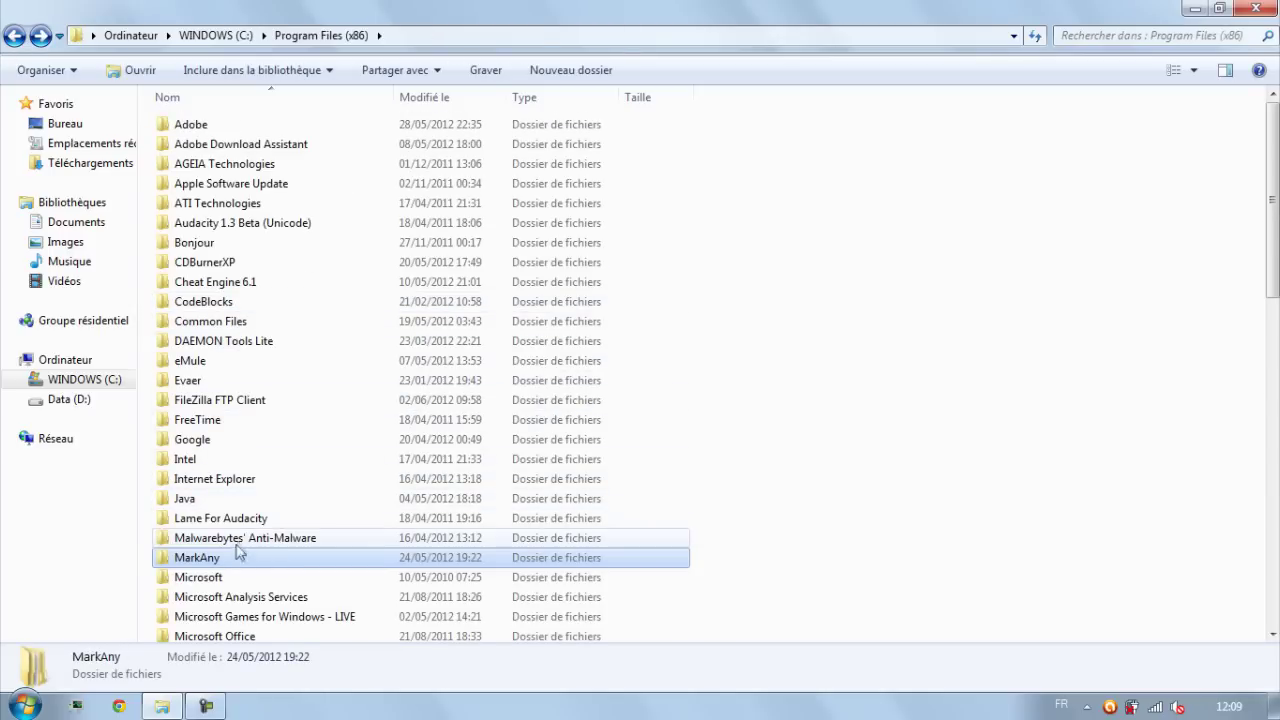
{"action": "double_click", "coordinate": [200, 500]}
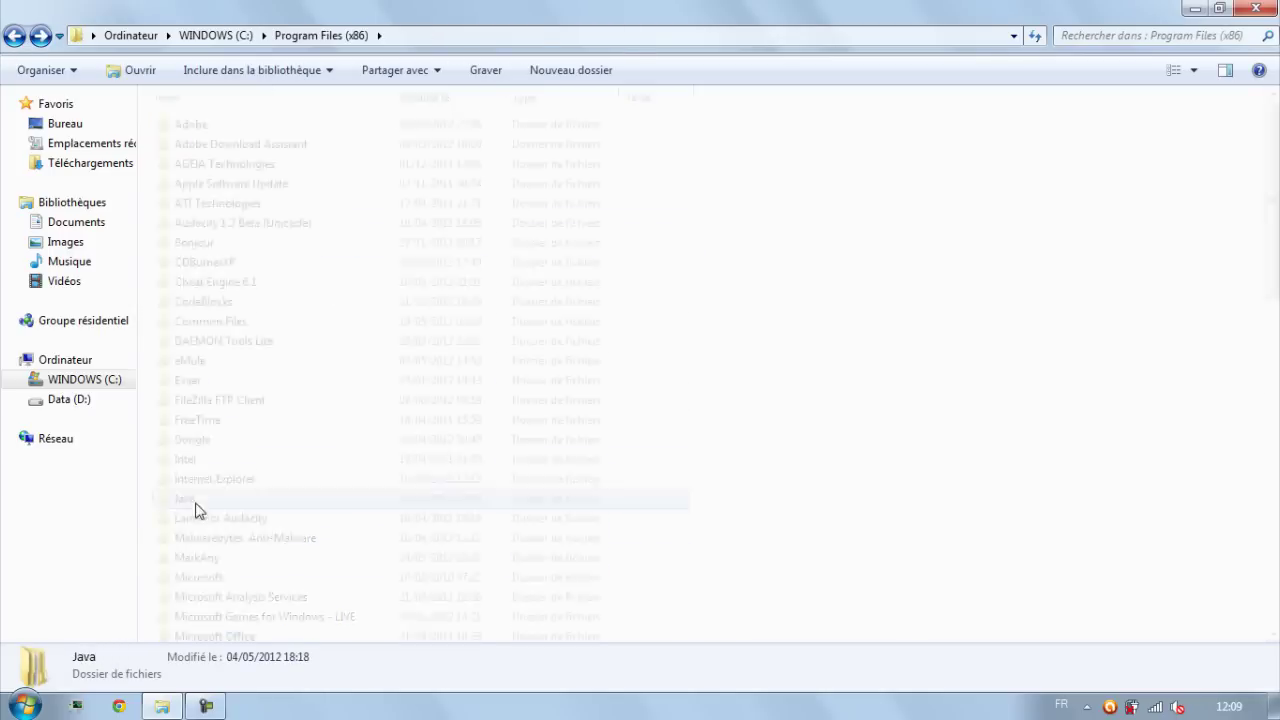
{"action": "key", "text": "BackSpace"}
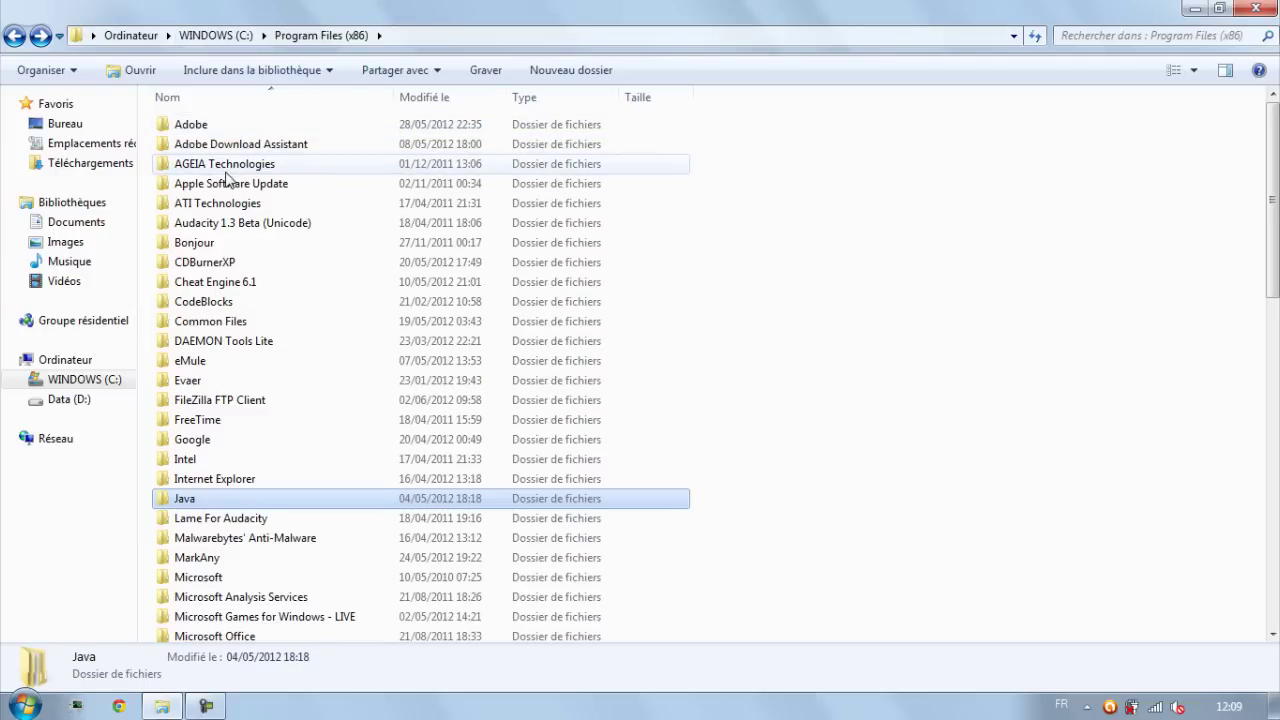
Check the PlayReady and Oracle folders inside Programmes on WINDOWS (C:), and close the Explorer window.
{"action": "key", "text": "BackSpace"}
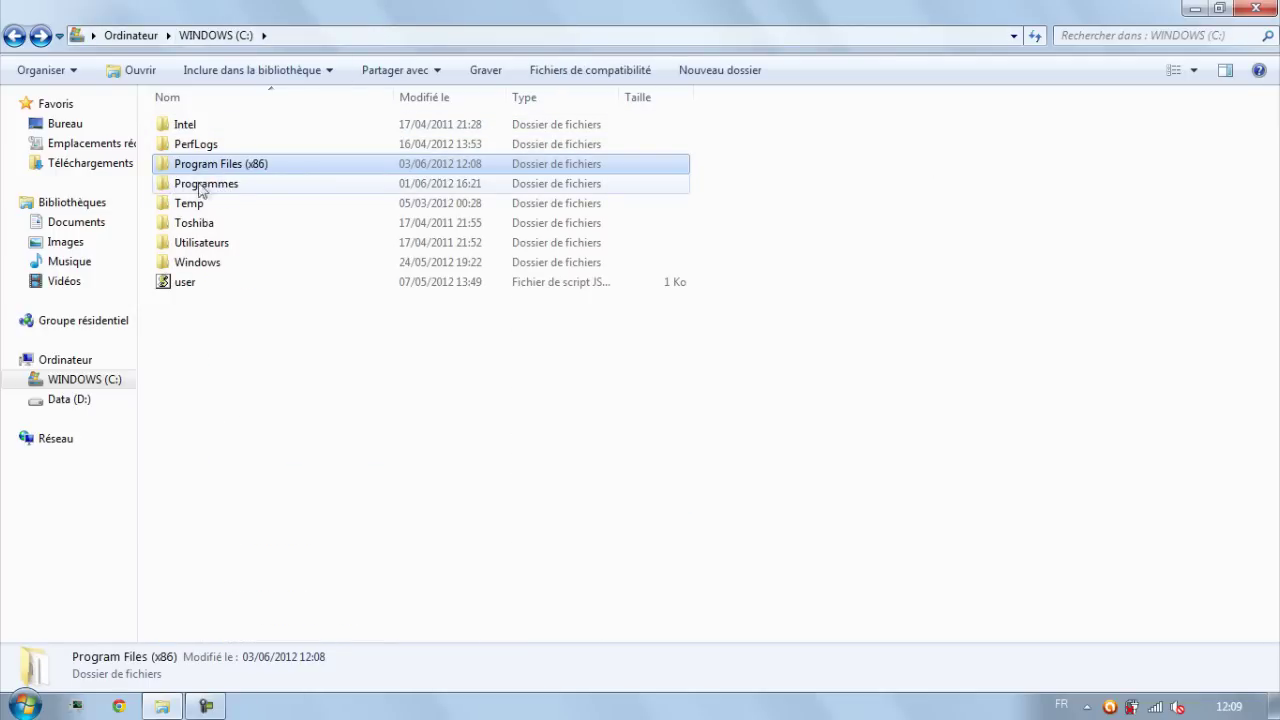
{"action": "double_click", "coordinate": [255, 189]}
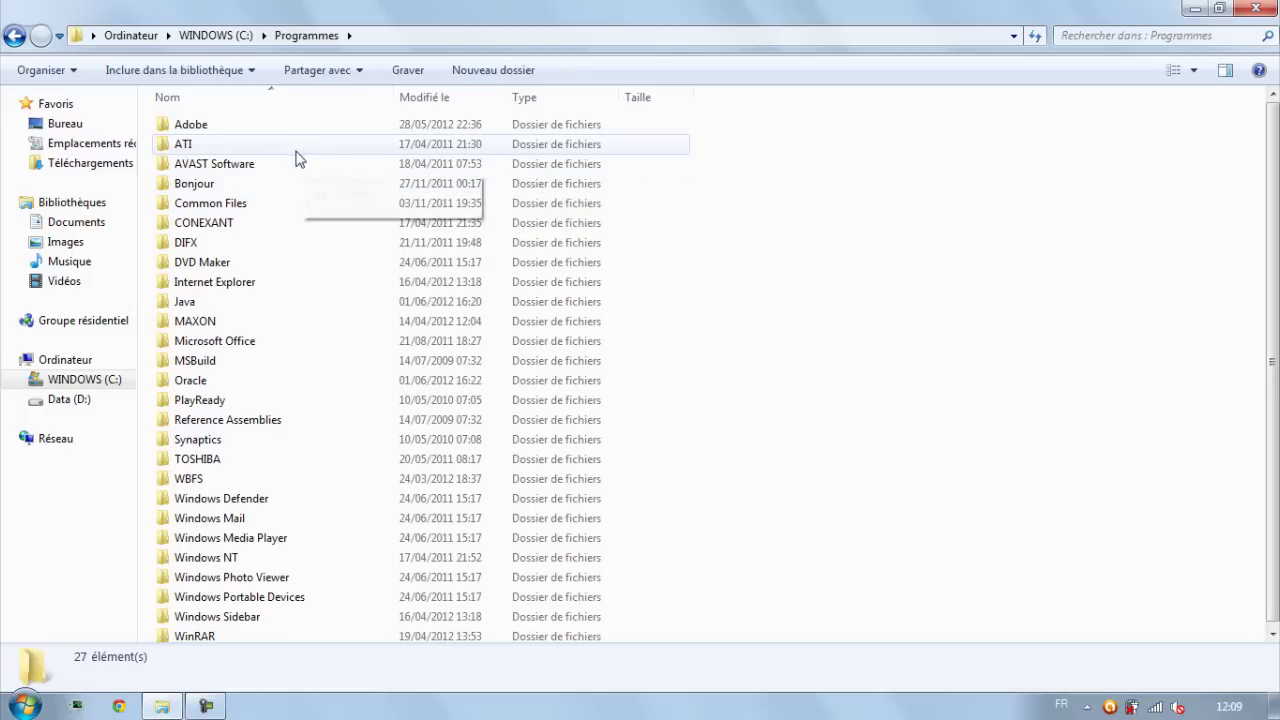
{"action": "double_click", "coordinate": [207, 398]}
{"action": "key", "text": "BackSpace"}
{"action": "double_click", "coordinate": [211, 378]}
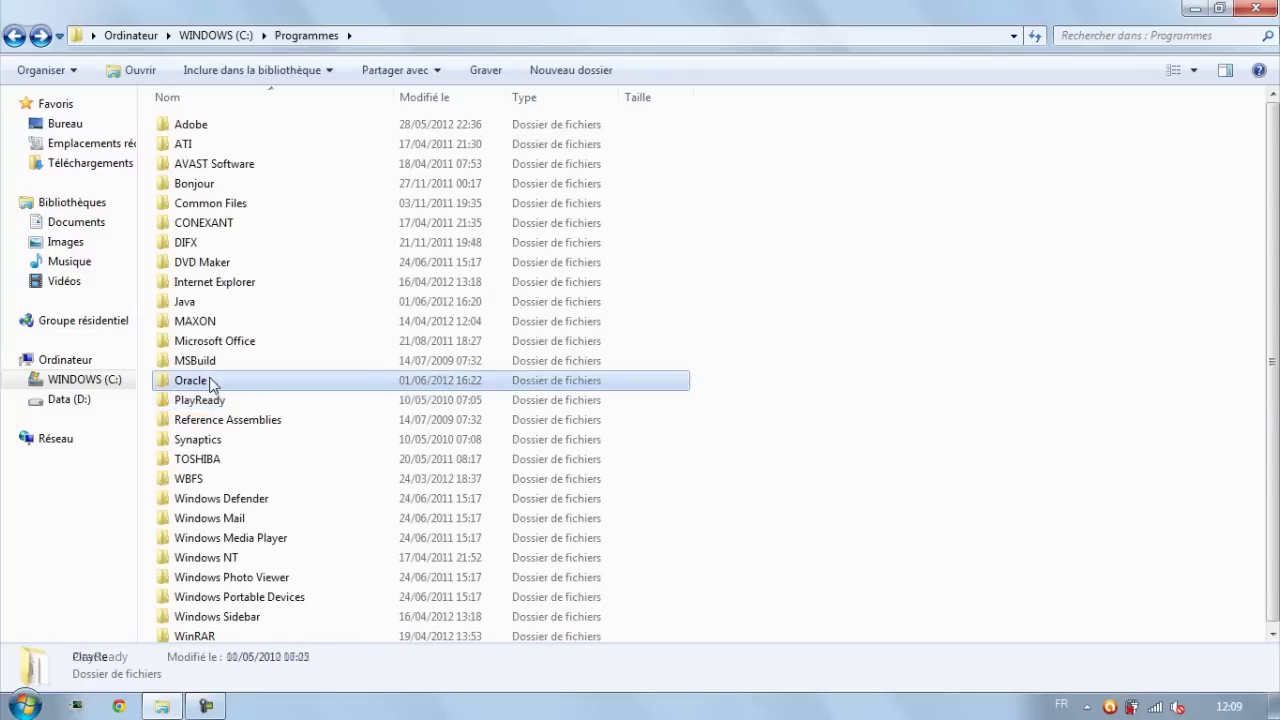
{"action": "key", "text": "BackSpace"}
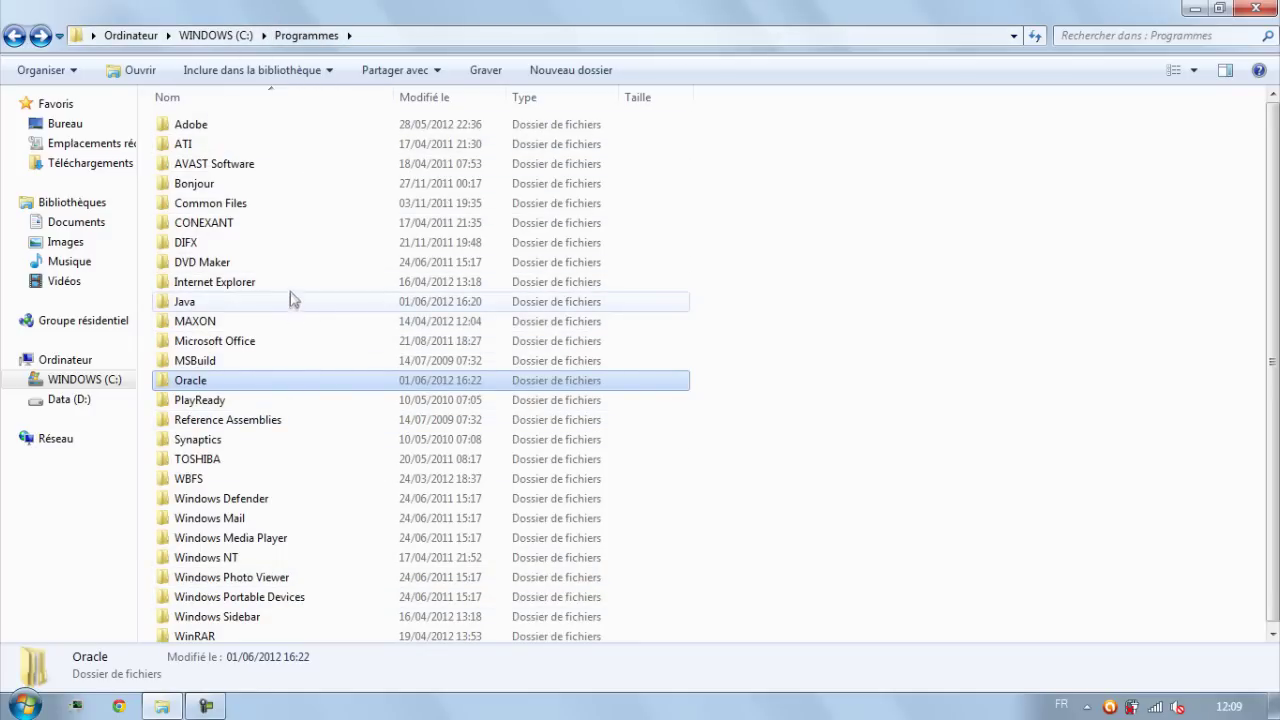
{"action": "key", "text": "BackSpace"}
{"action": "left_click", "coordinate": [256, 371]}
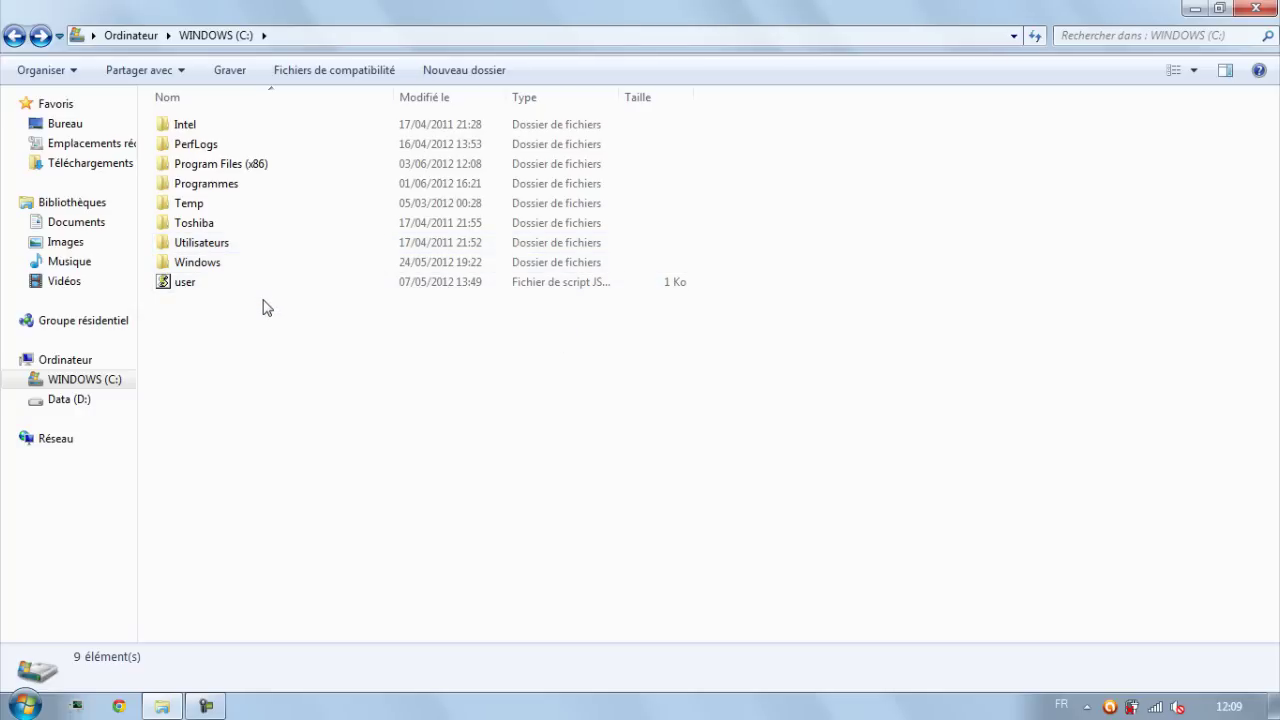
{"action": "left_click", "coordinate": [1256, 8]}
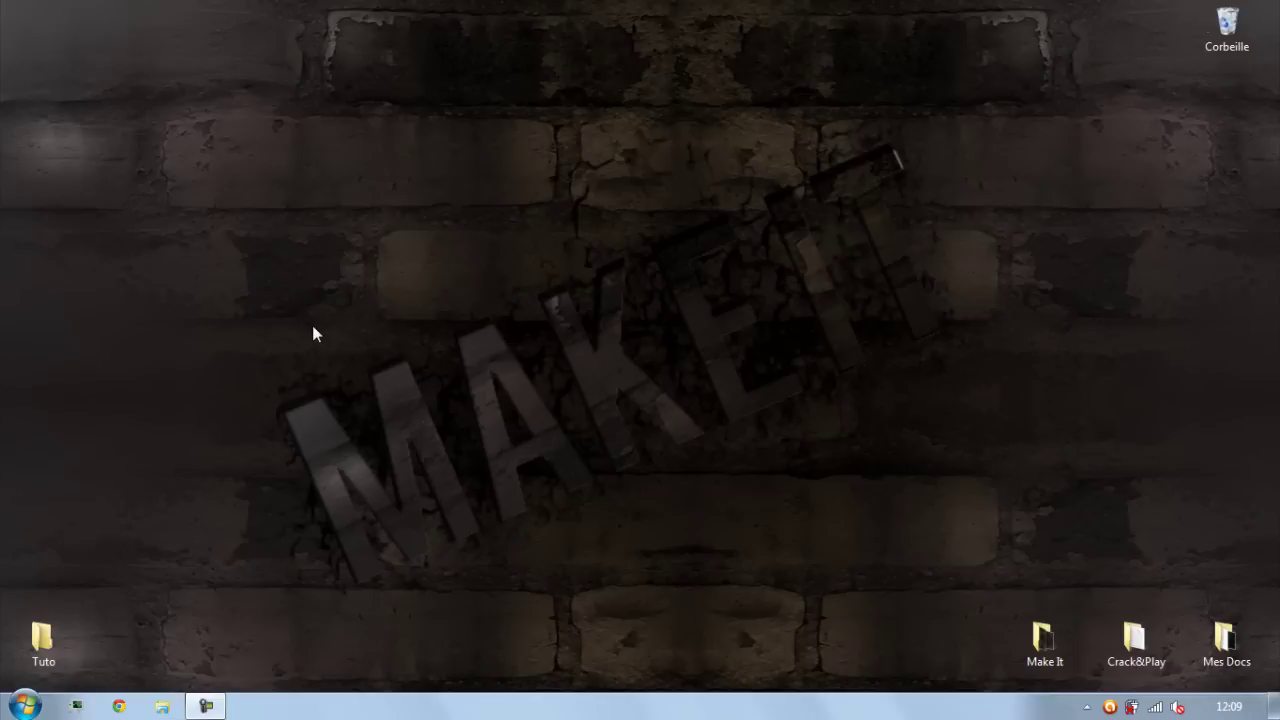
Open the Roaming application data folder by running %appdata%.
{"action": "key", "text": "super+r"}
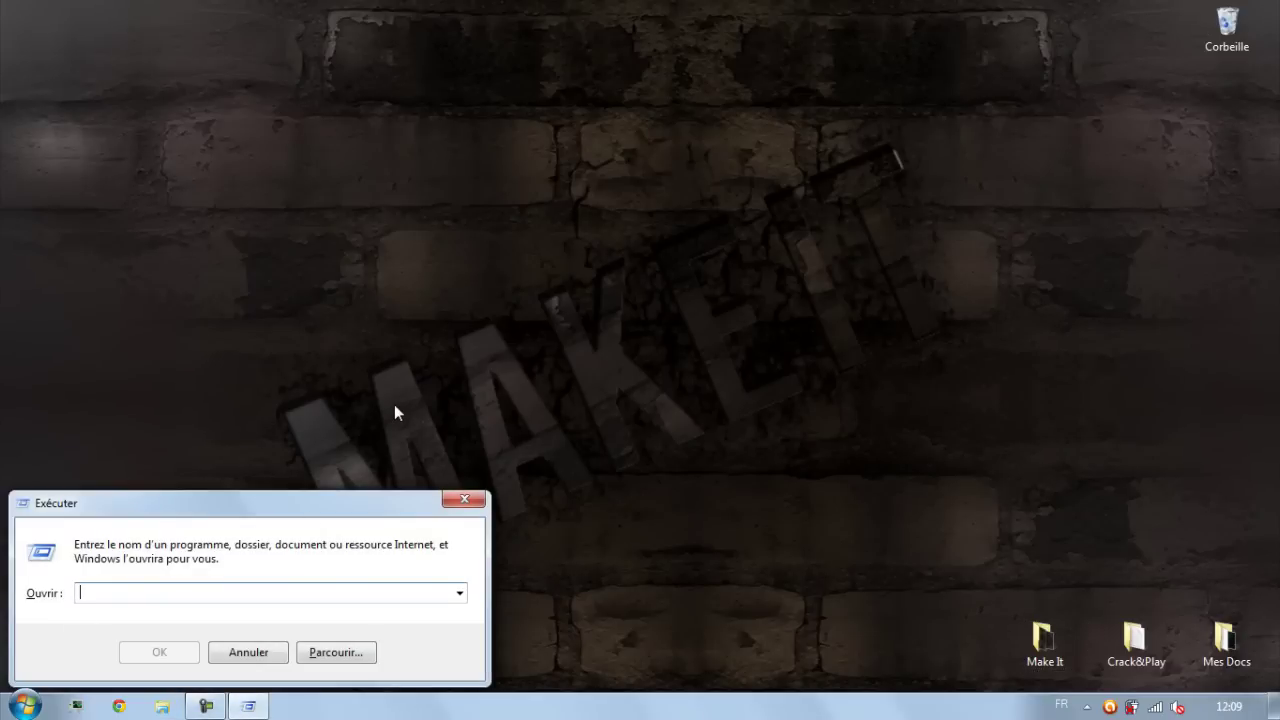
{"action": "type", "text": "%appdata%"}
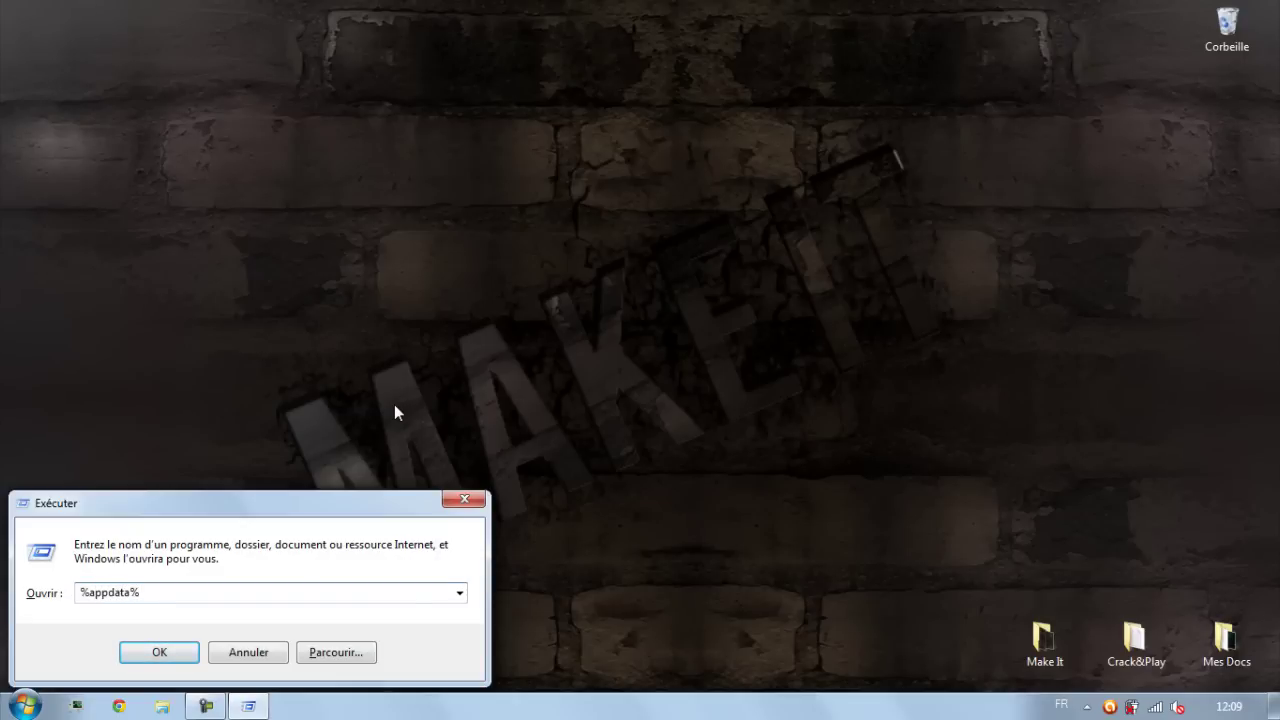
{"action": "key", "text": "Return"}
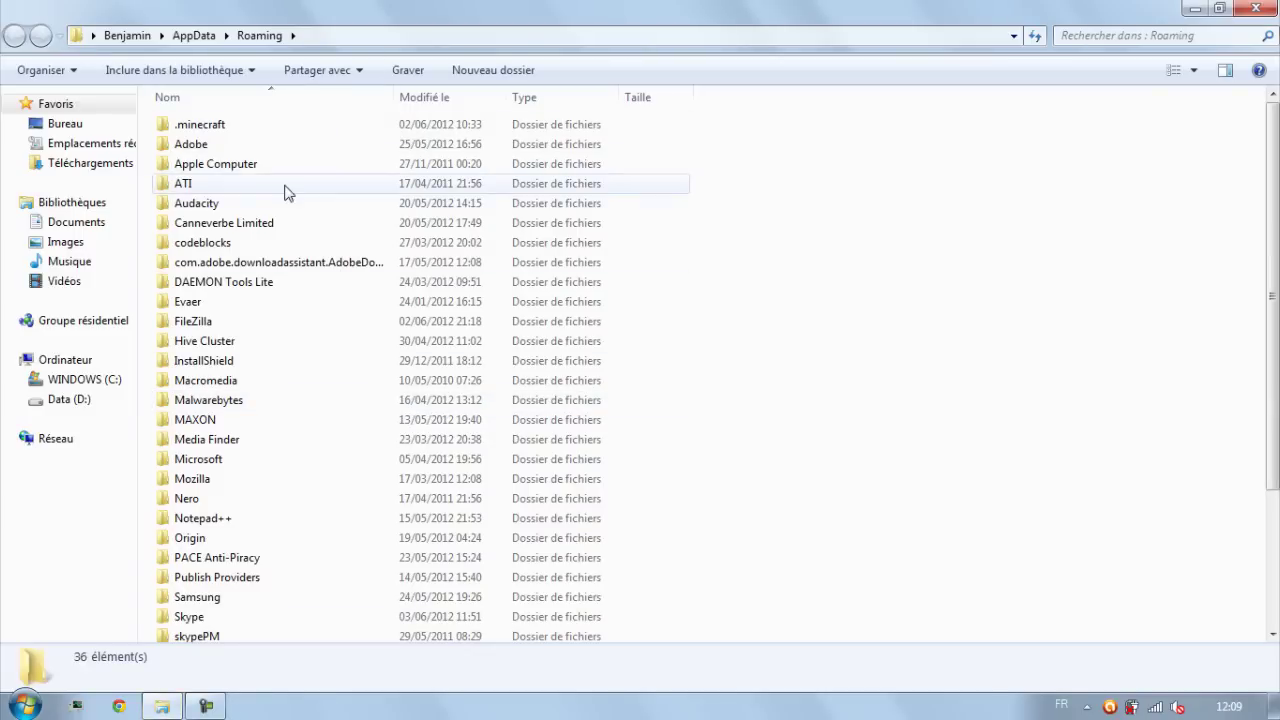
Check the contents of the Origin folder in AppData Roaming and delete that folder.
{"action": "left_click", "coordinate": [238, 127]}
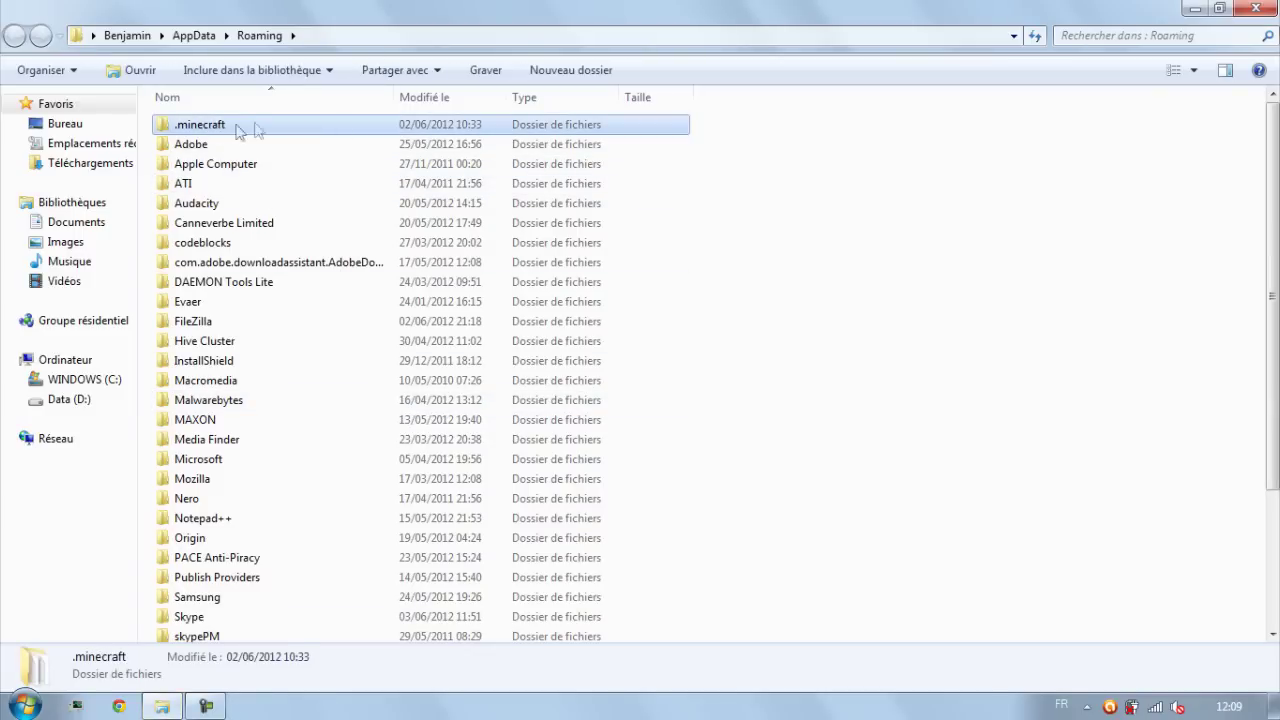
{"action": "left_click", "coordinate": [608, 186]}
{"action": "scroll", "coordinate": [368, 197], "scroll_direction": "down", "scroll_amount": 3}
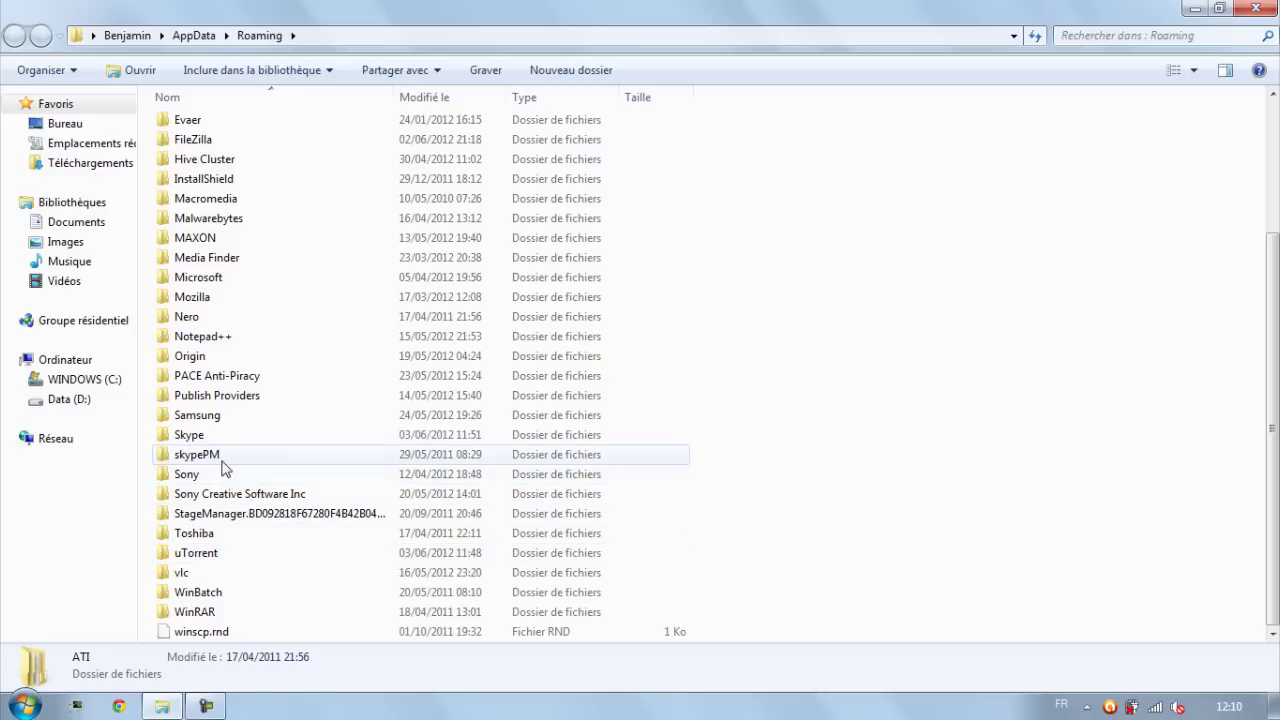
{"action": "double_click", "coordinate": [210, 358]}
{"action": "key", "text": "BackSpace"}
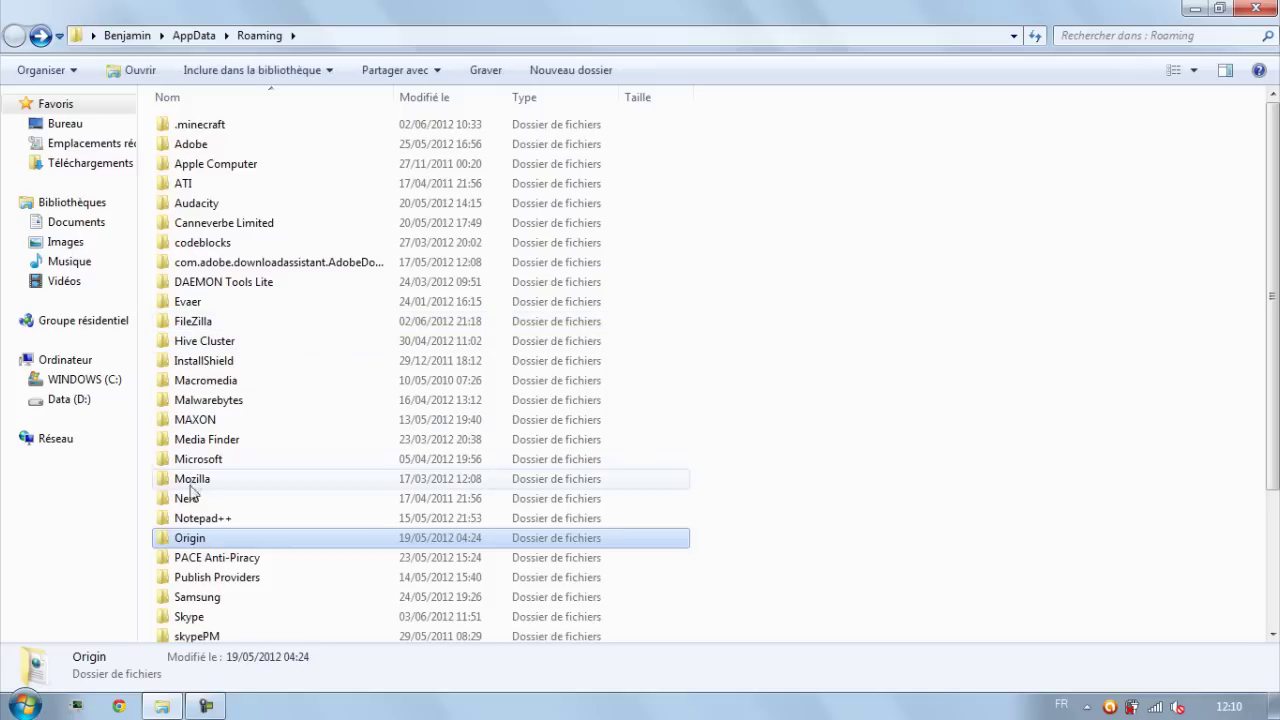
{"action": "key", "text": "Delete"}
{"action": "key", "text": "Return"}
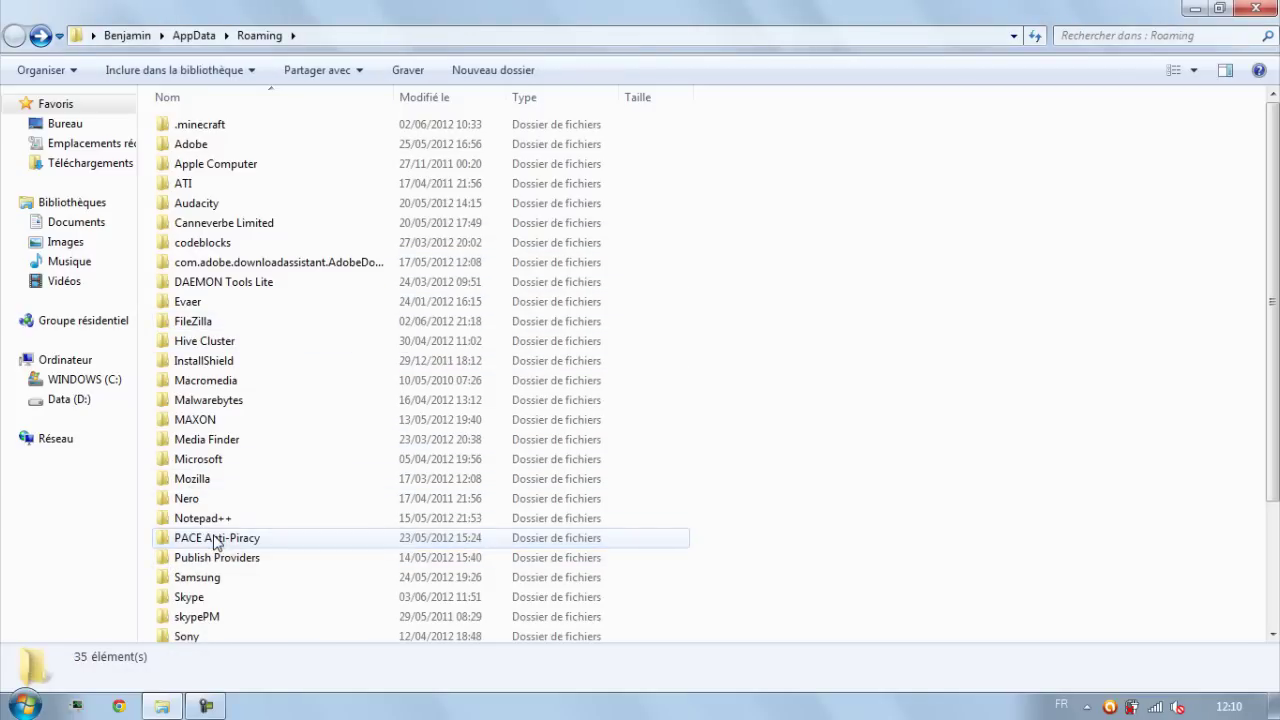
Look through the other Roaming folders, including the contents of Macromedia and Hive Cluster, and close the window.
{"action": "scroll", "coordinate": [214, 541], "scroll_direction": "down", "scroll_amount": 2}
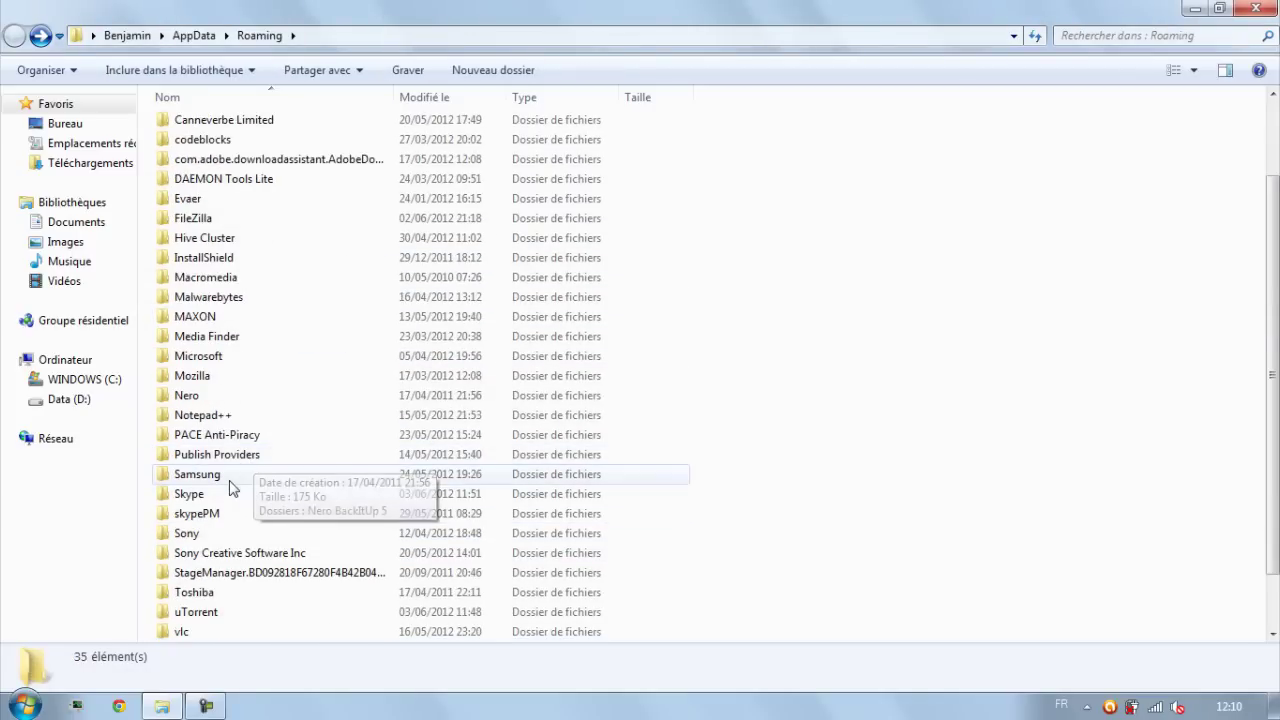
{"action": "scroll", "coordinate": [206, 608], "scroll_direction": "up", "scroll_amount": 2}
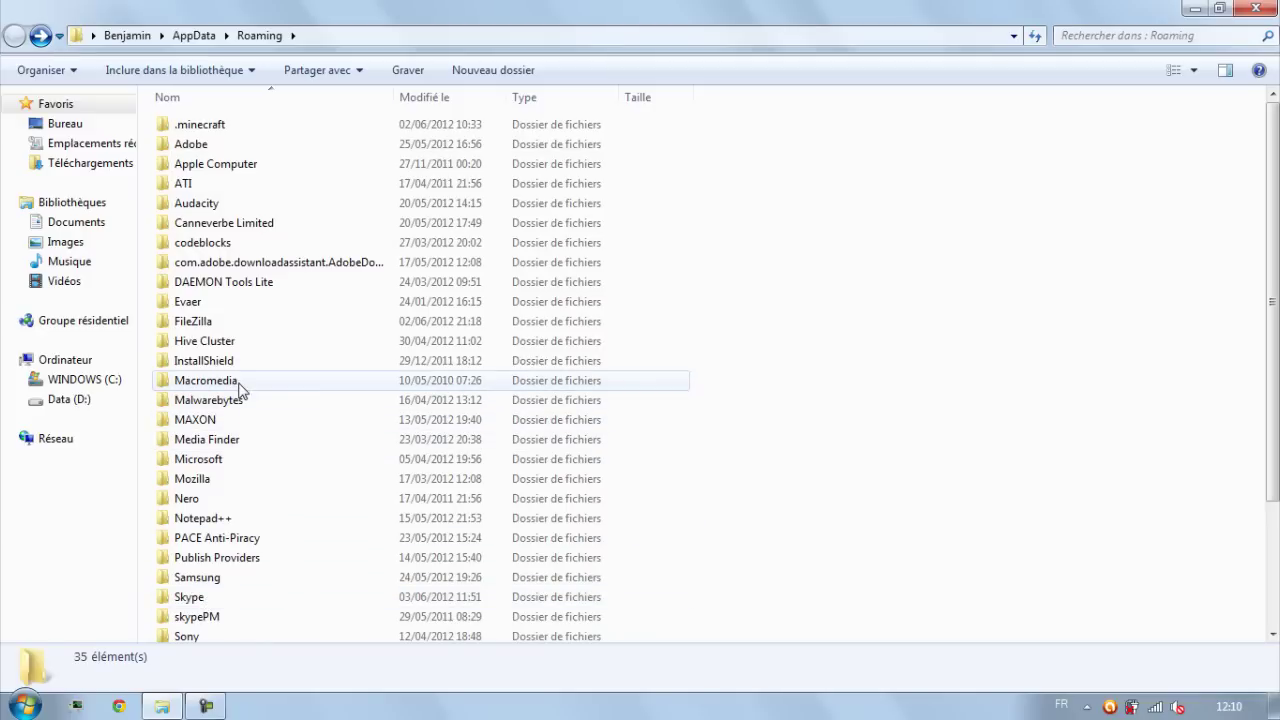
{"action": "double_click", "coordinate": [238, 382]}
{"action": "key", "text": "BackSpace"}
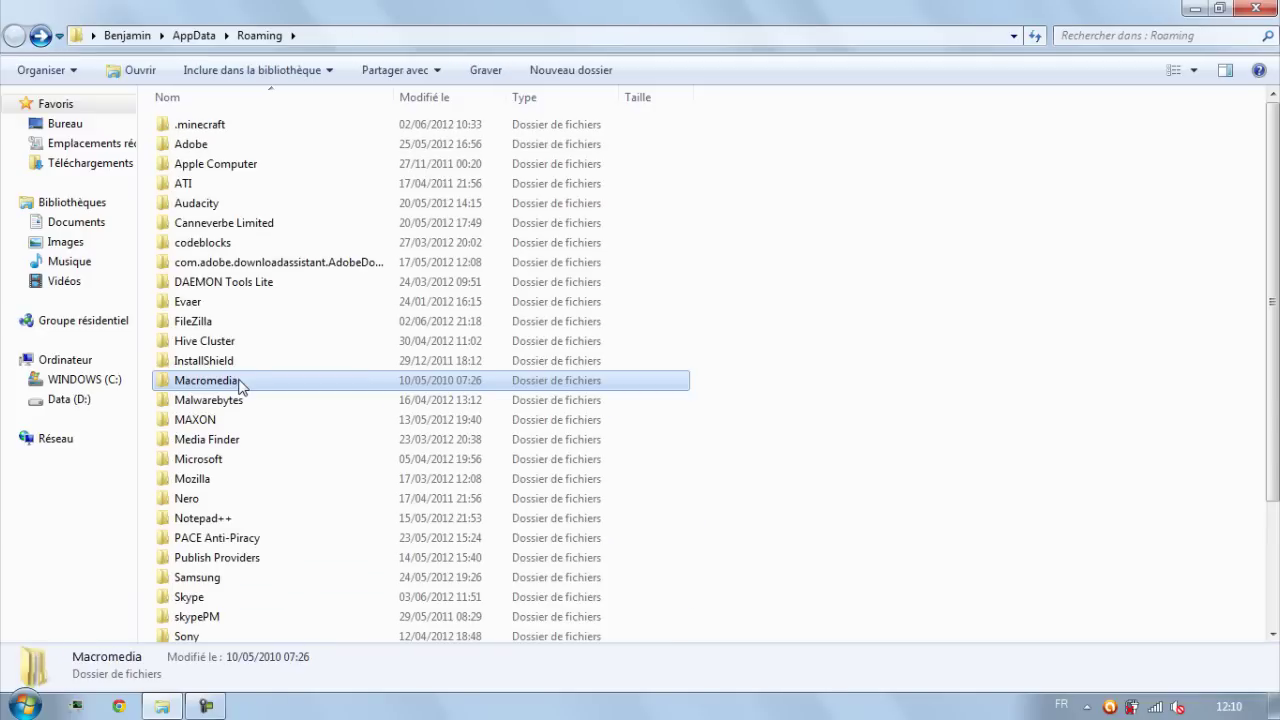
{"action": "double_click", "coordinate": [232, 343]}
{"action": "key", "text": "BackSpace"}
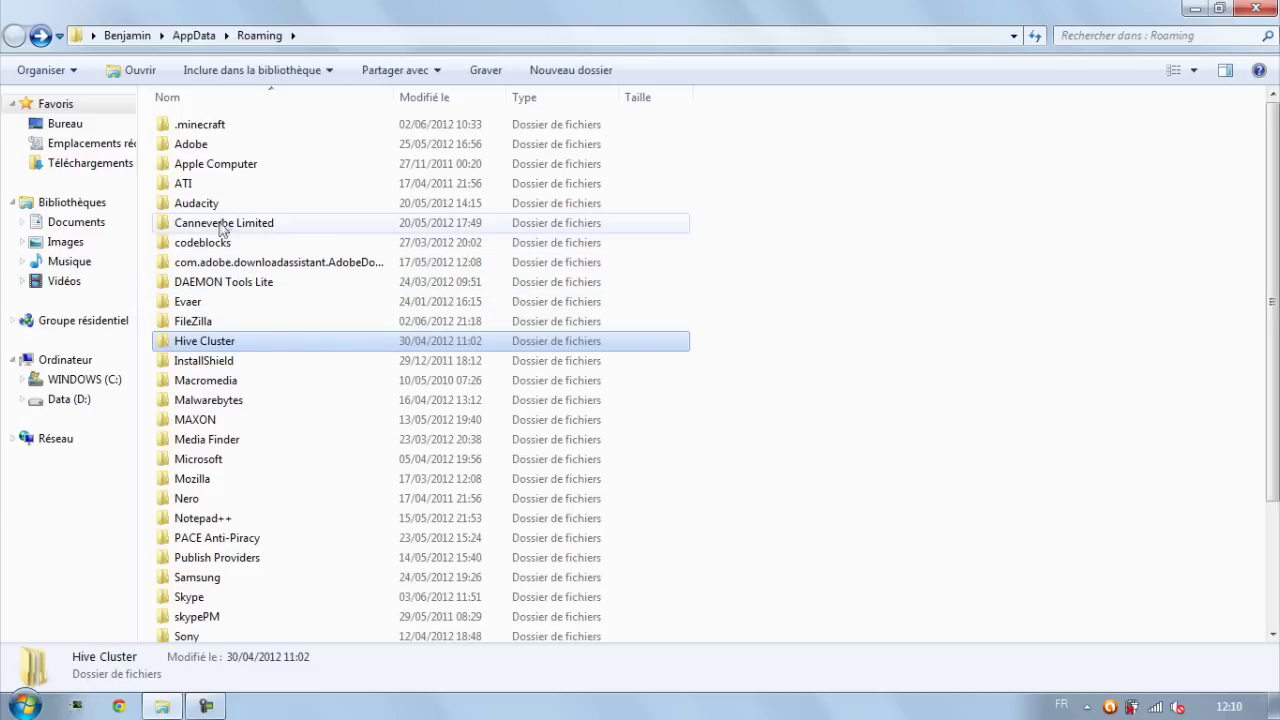
{"action": "scroll", "coordinate": [228, 245], "scroll_direction": "down", "scroll_amount": 3}
{"action": "scroll", "coordinate": [249, 434], "scroll_direction": "up", "scroll_amount": 3}
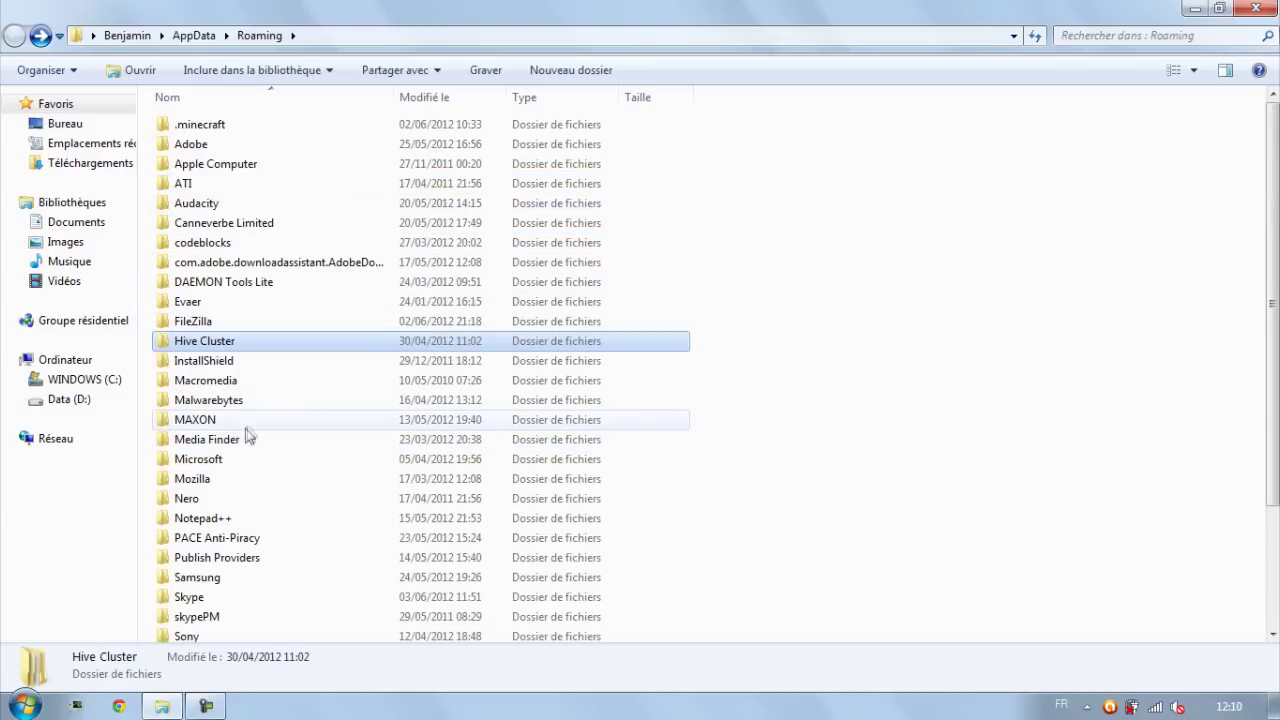
{"action": "left_click", "coordinate": [1256, 8]}
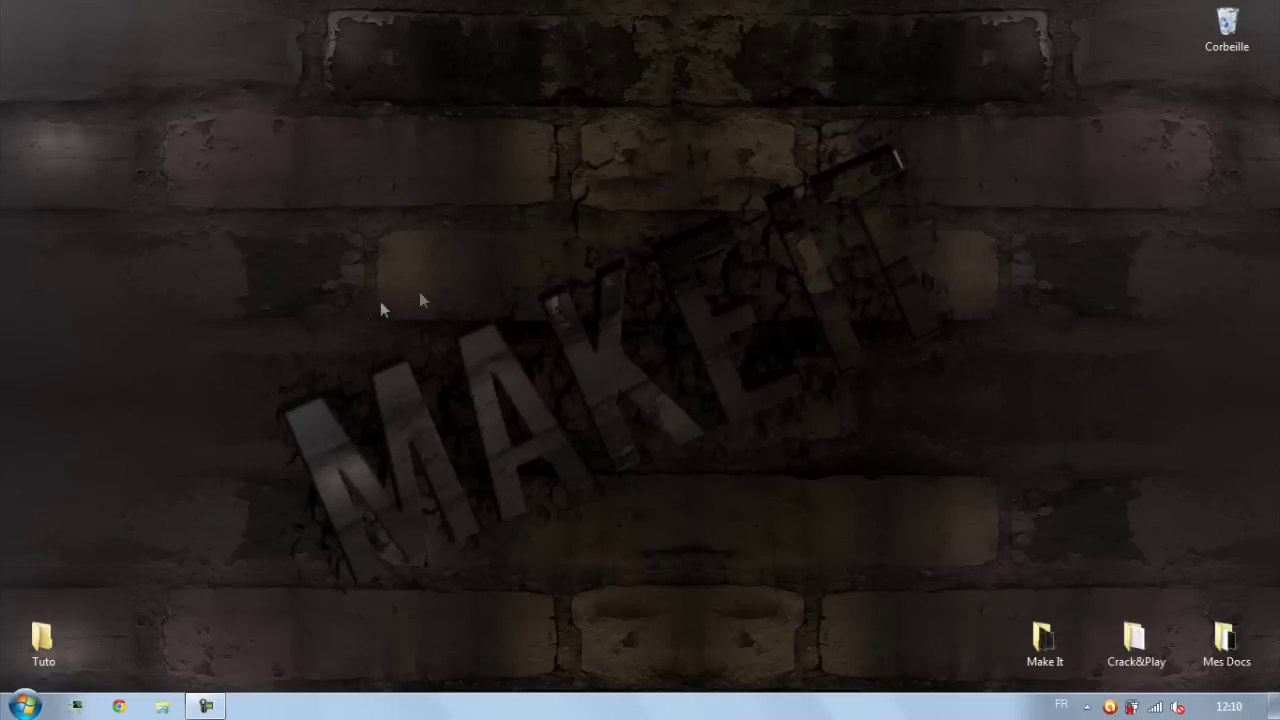